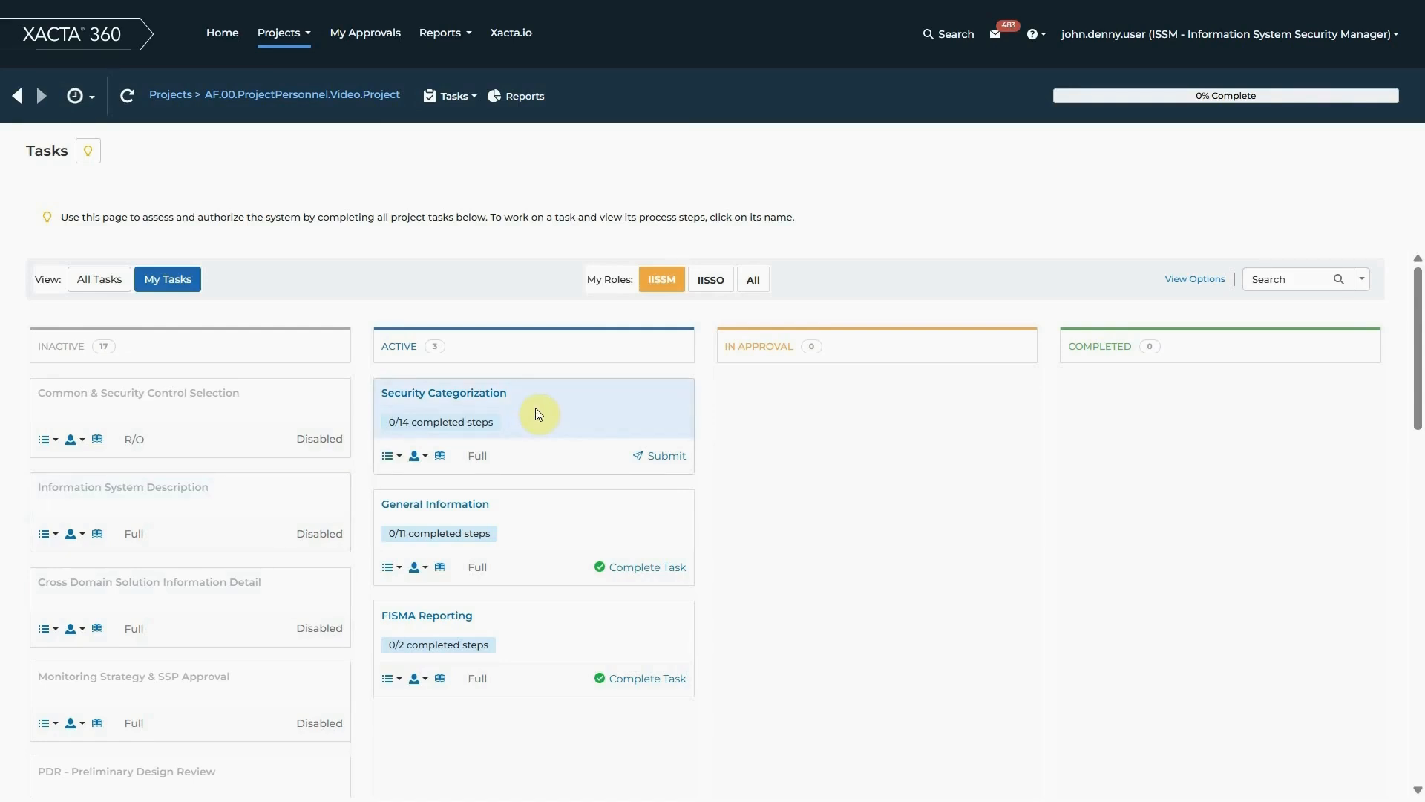
View the Project Personnel step of the Security Categorization task, and return to the project's task list
{"action": "left_click", "coordinate": [458, 404]}
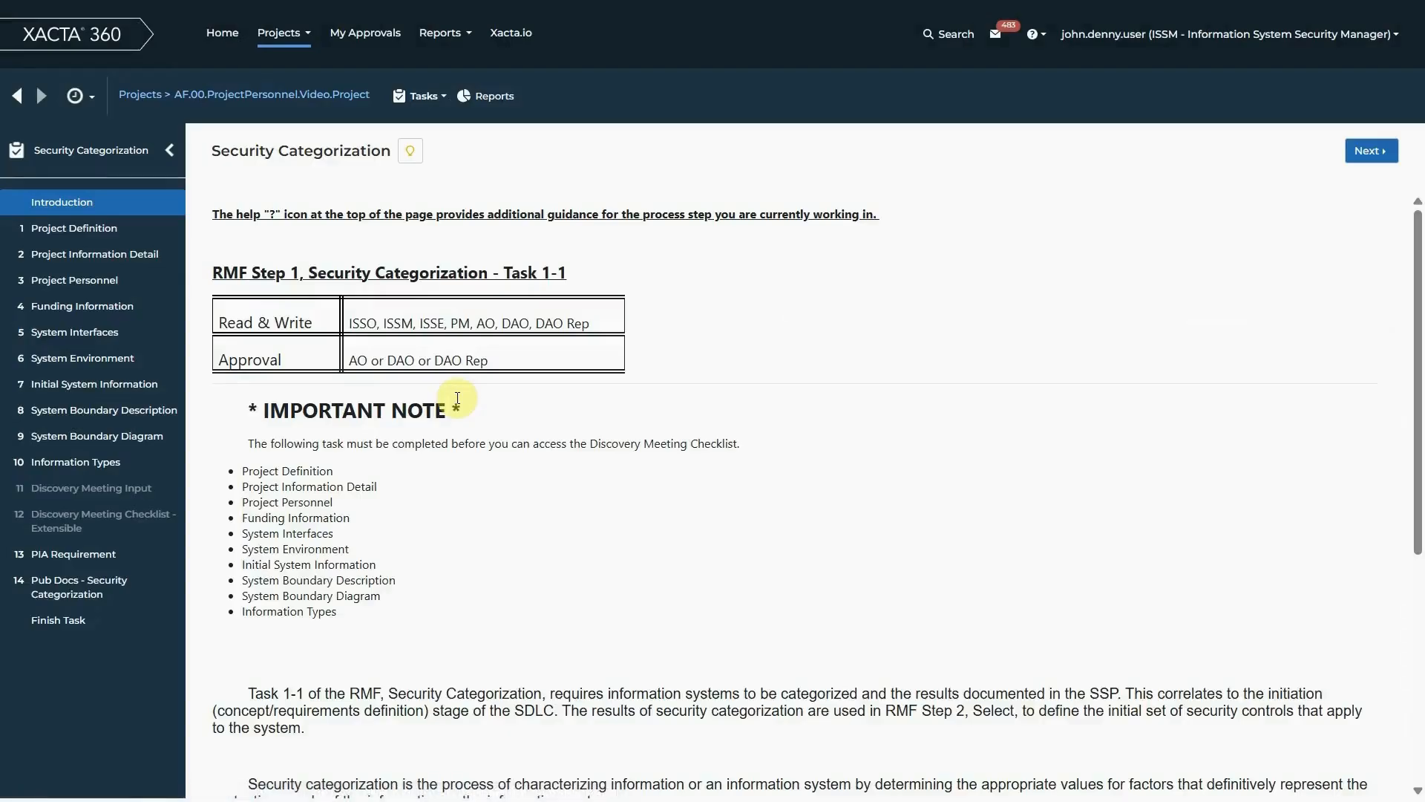
{"action": "left_click", "coordinate": [106, 291]}
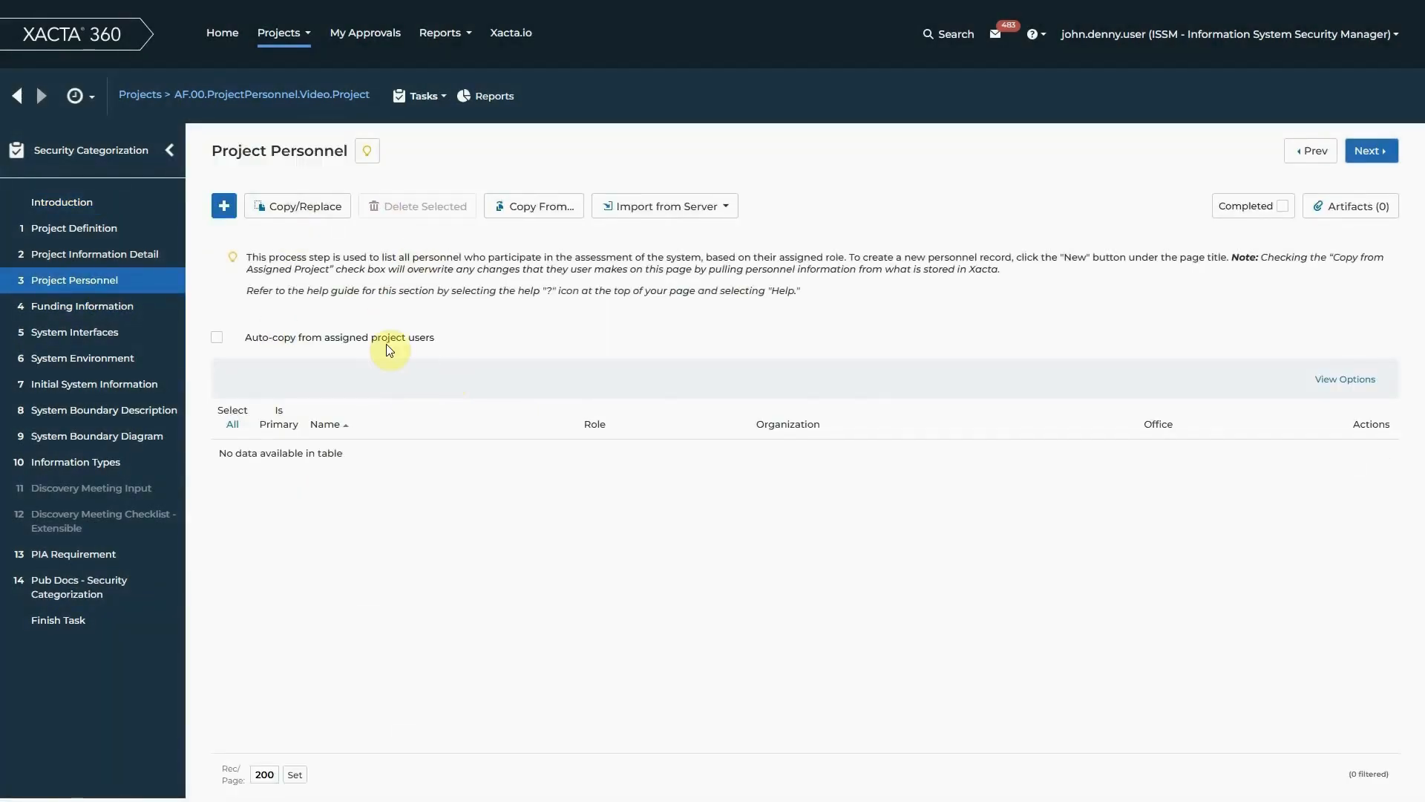
{"action": "left_click", "coordinate": [242, 96]}
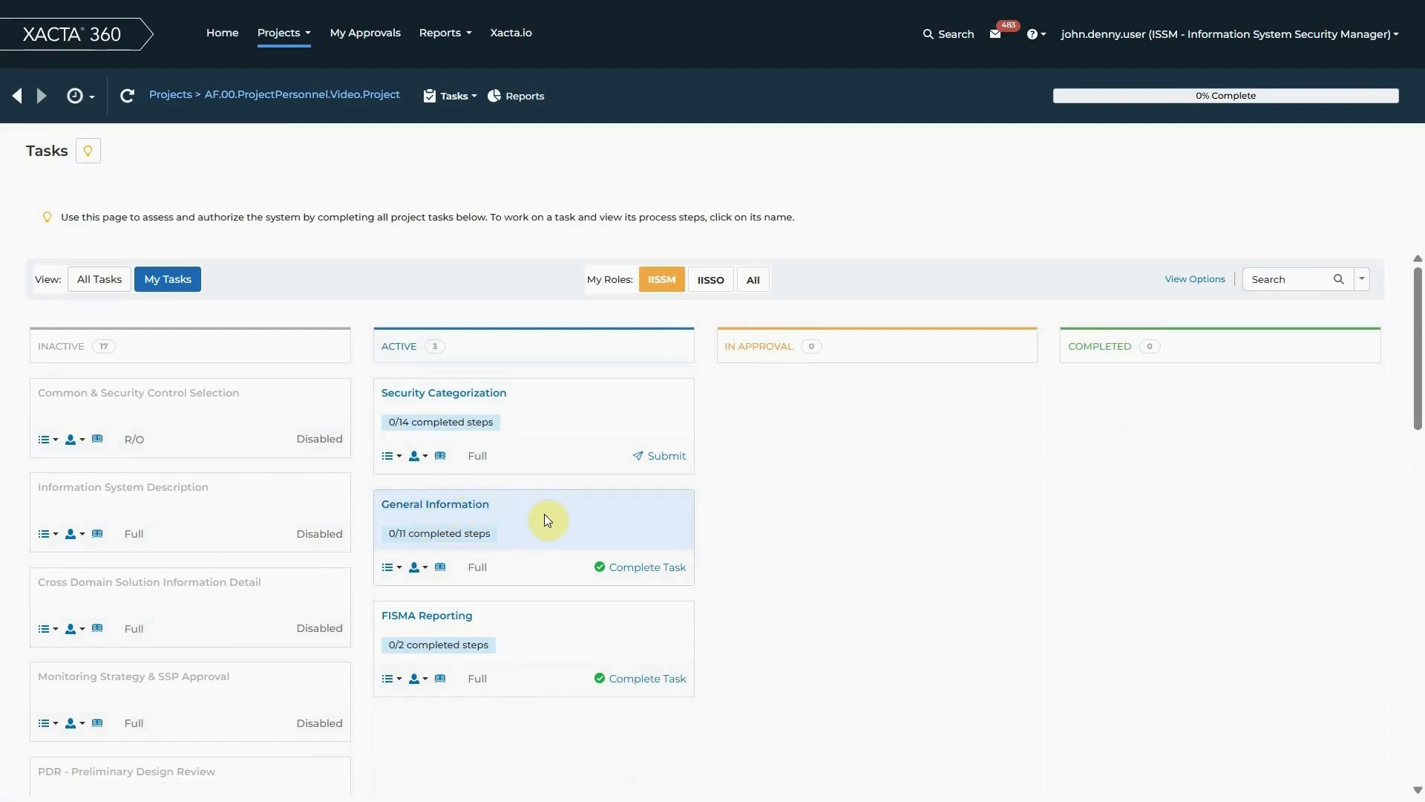
Open the Project Personnel step of the General Information task and enable auto-copy from assigned project users
{"action": "left_click", "coordinate": [461, 508]}
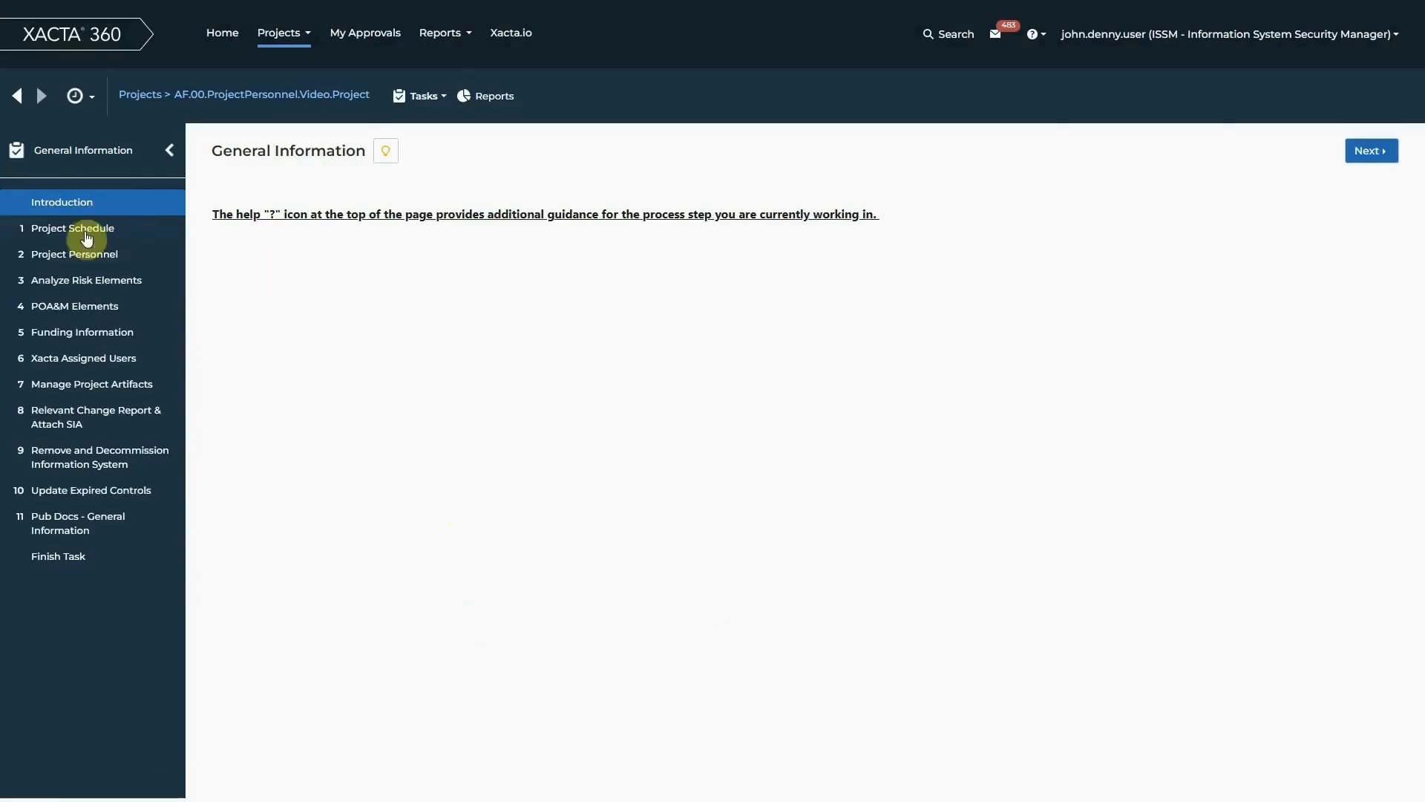
{"action": "left_click", "coordinate": [90, 256]}
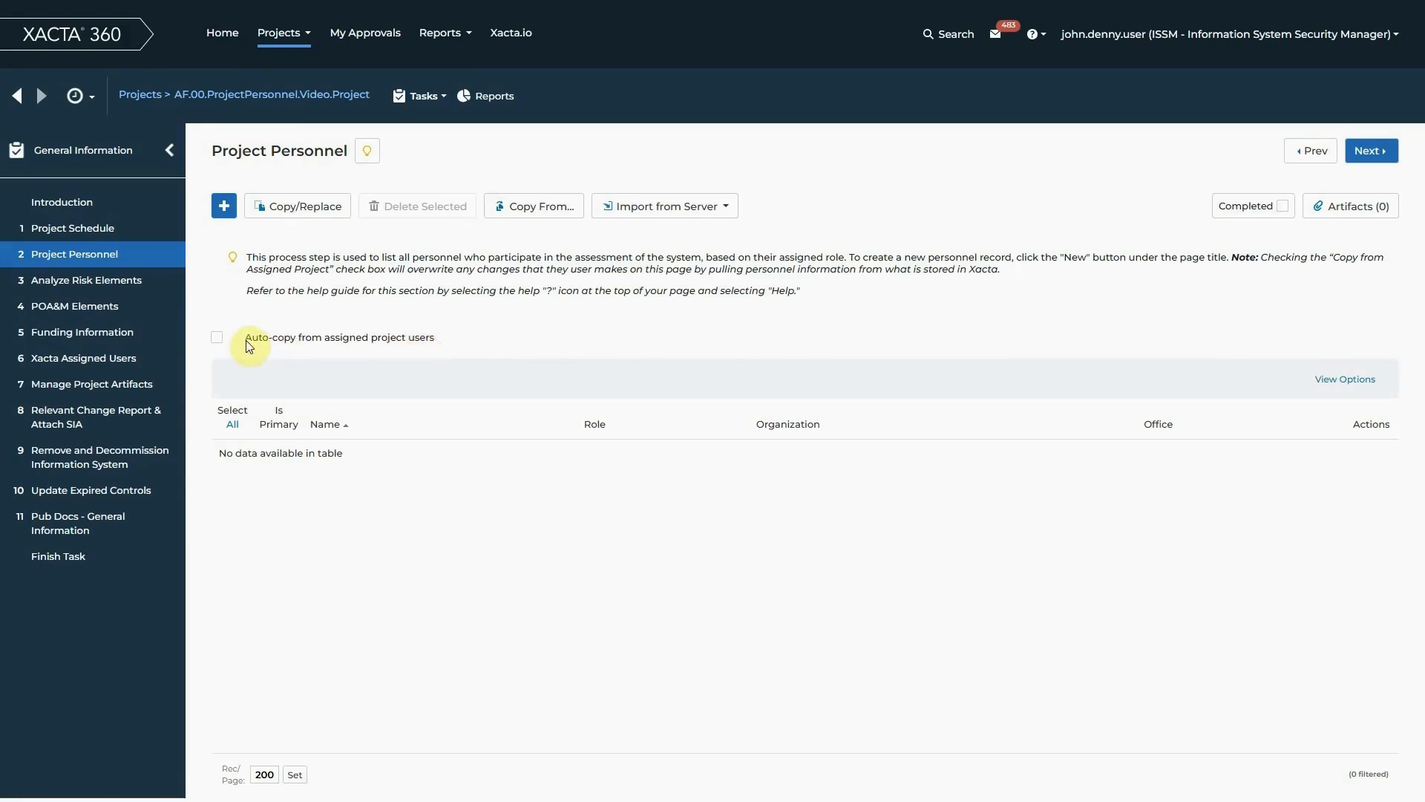
{"action": "left_click", "coordinate": [217, 340]}
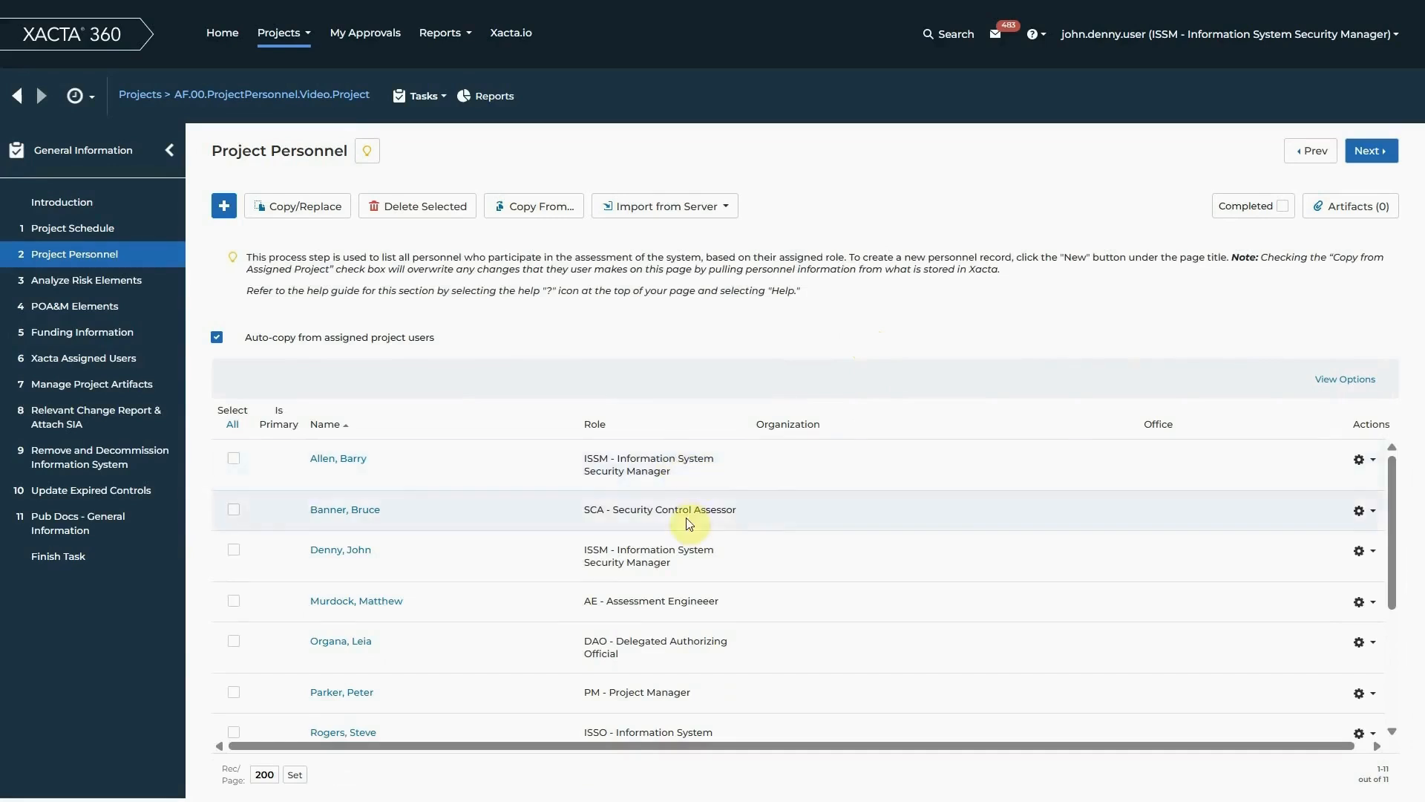
Review the copied project personnel and sort the list by role in ascending order
{"action": "scroll", "coordinate": [694, 520], "scroll_direction": "down", "scroll_amount": 3}
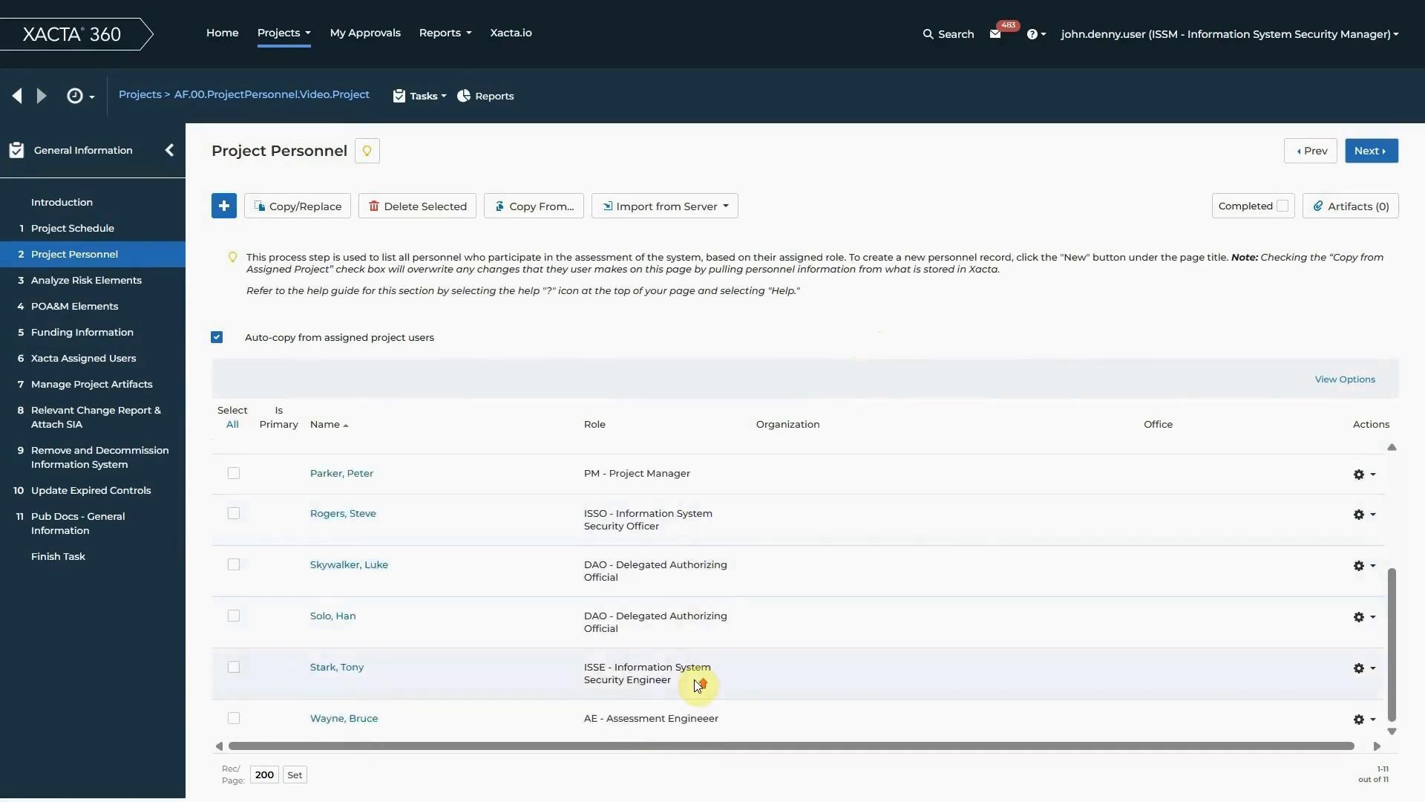
{"action": "scroll", "coordinate": [691, 668], "scroll_direction": "up", "scroll_amount": 3}
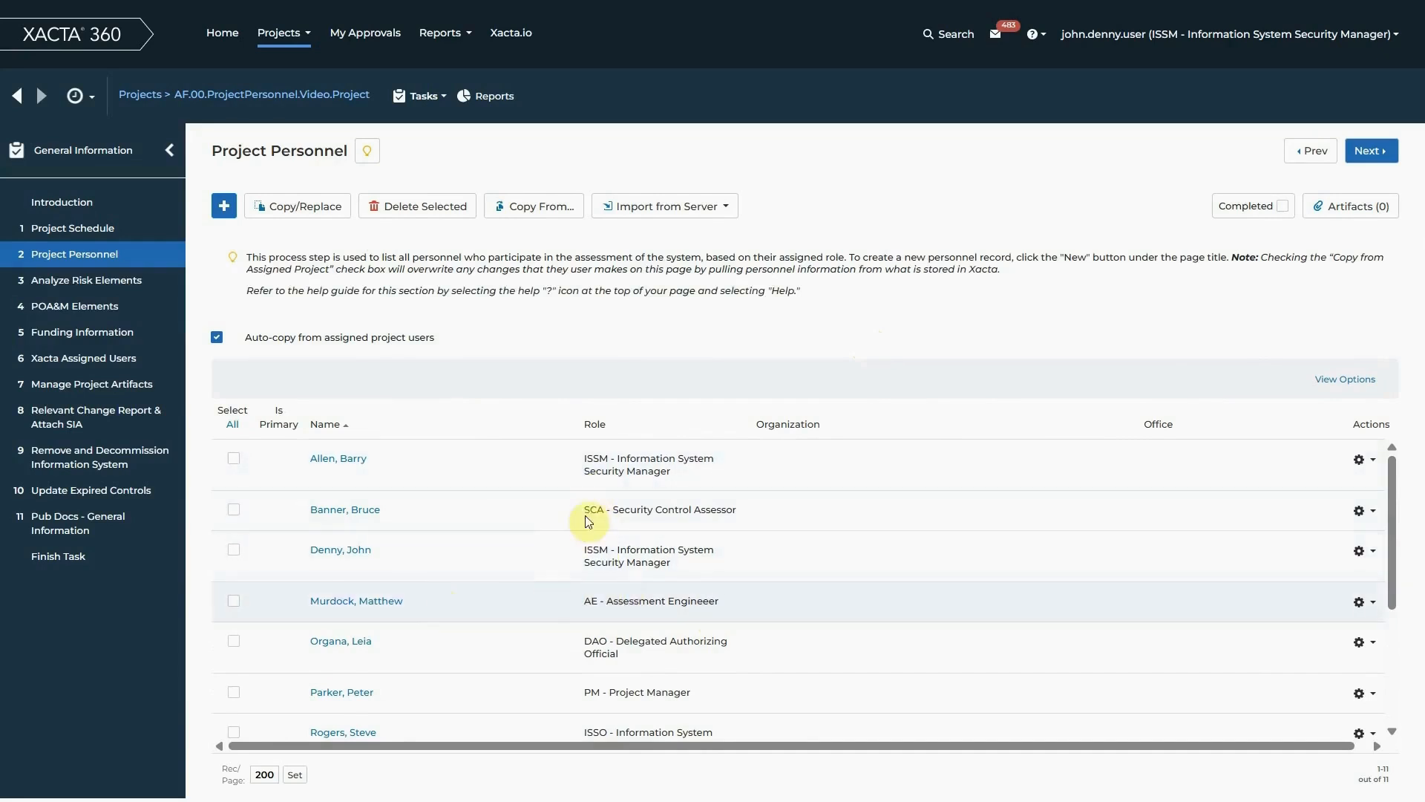
{"action": "scroll", "coordinate": [568, 588], "scroll_direction": "down", "scroll_amount": 3}
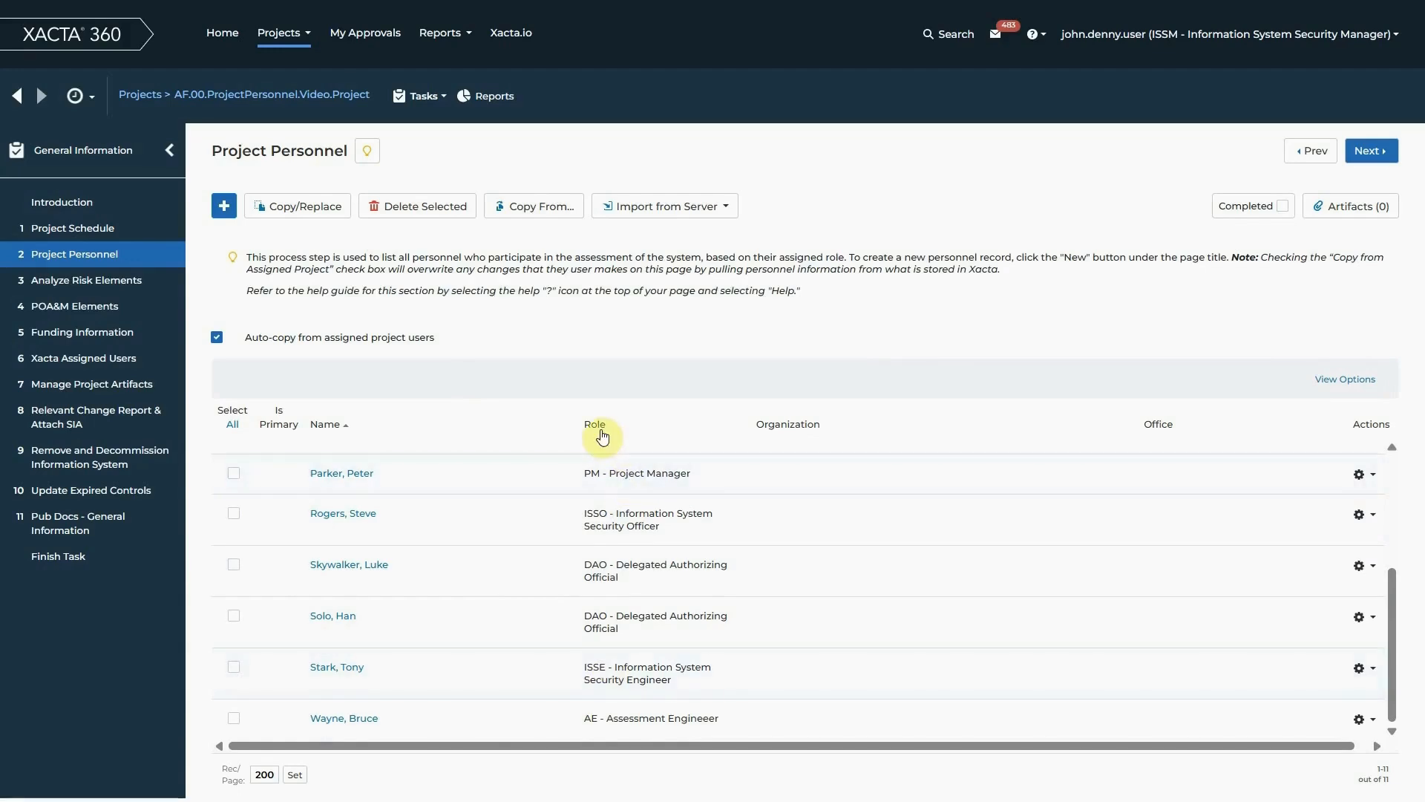
{"action": "left_click", "coordinate": [602, 425]}
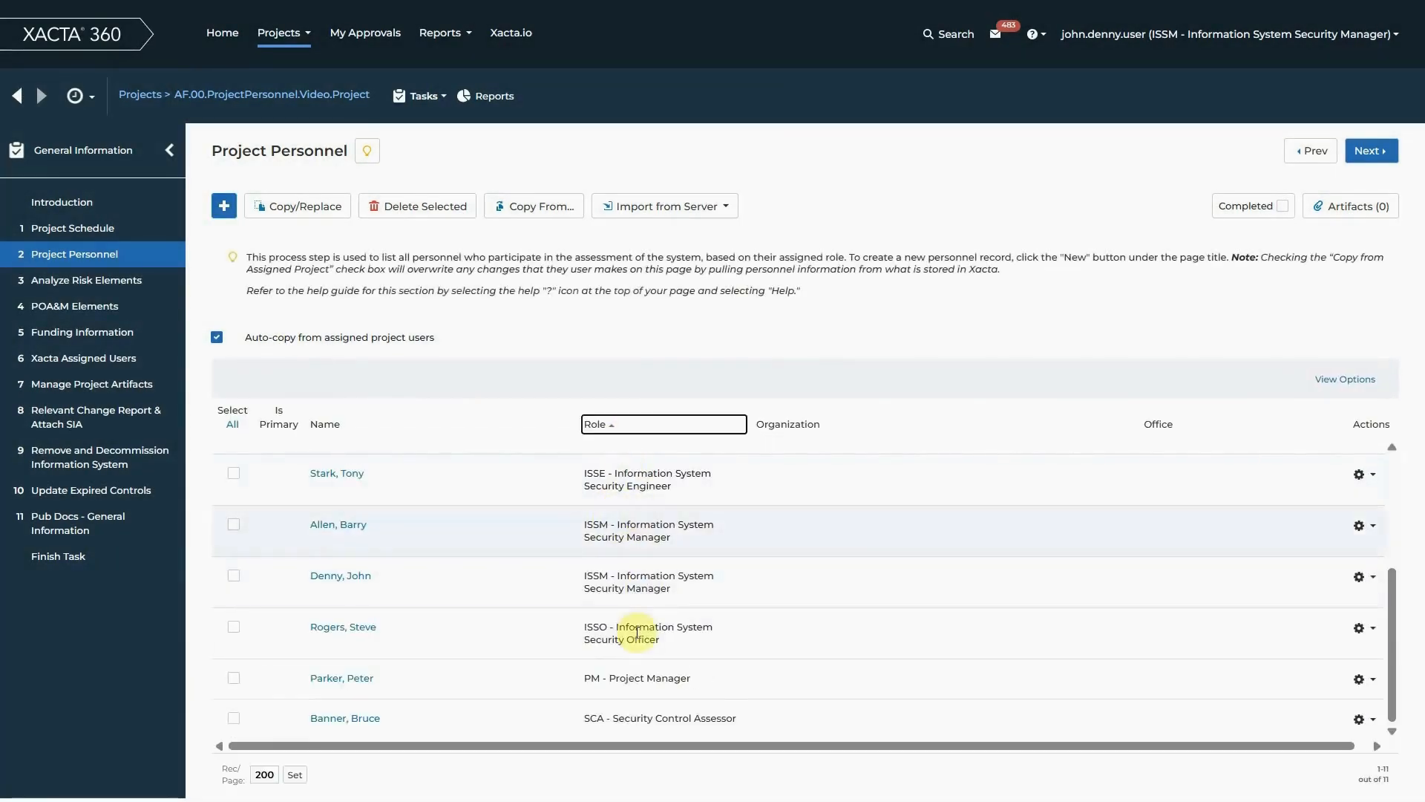
{"action": "scroll", "coordinate": [637, 639], "scroll_direction": "up", "scroll_amount": 3}
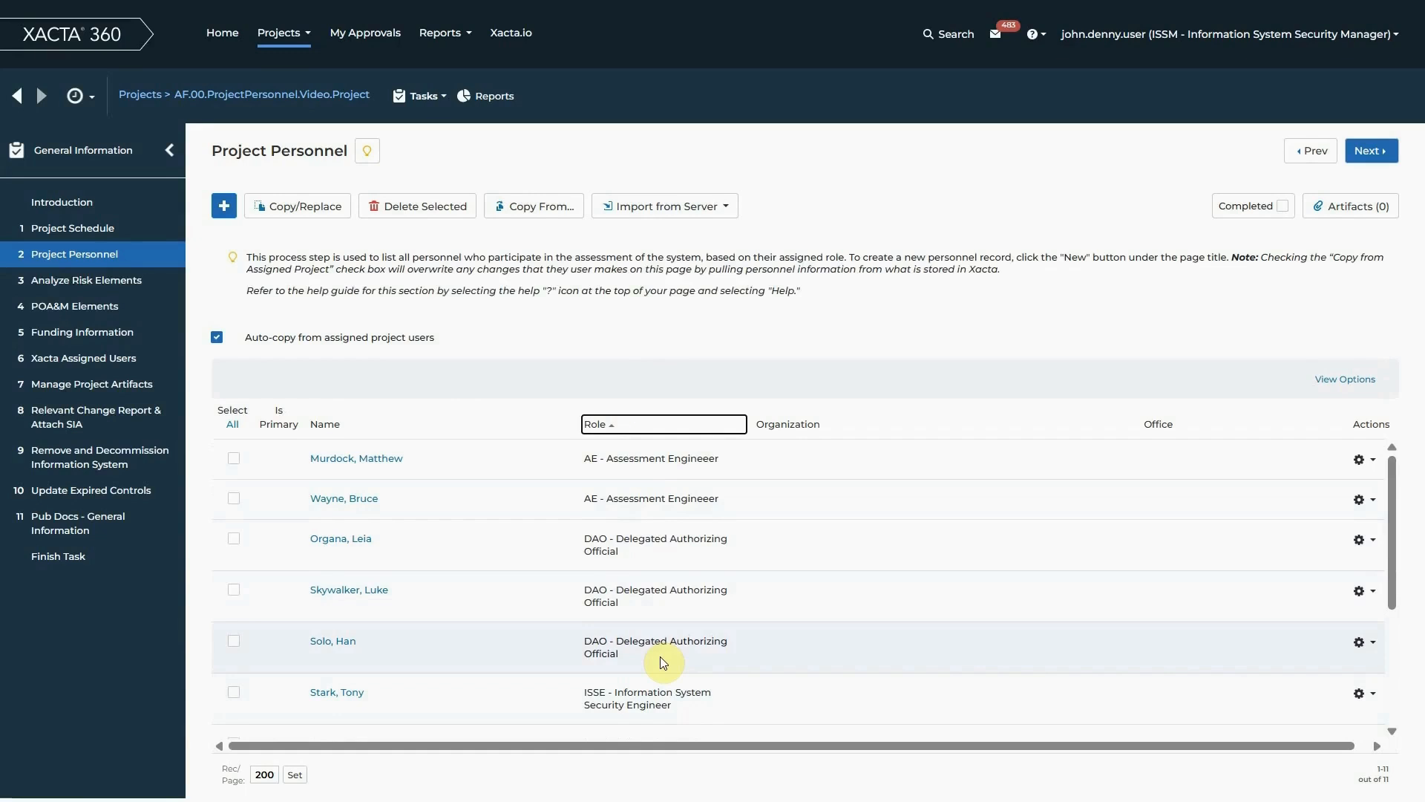
{"action": "scroll", "coordinate": [527, 586], "scroll_direction": "down", "scroll_amount": 3}
{"action": "scroll", "coordinate": [531, 587], "scroll_direction": "up", "scroll_amount": 3}
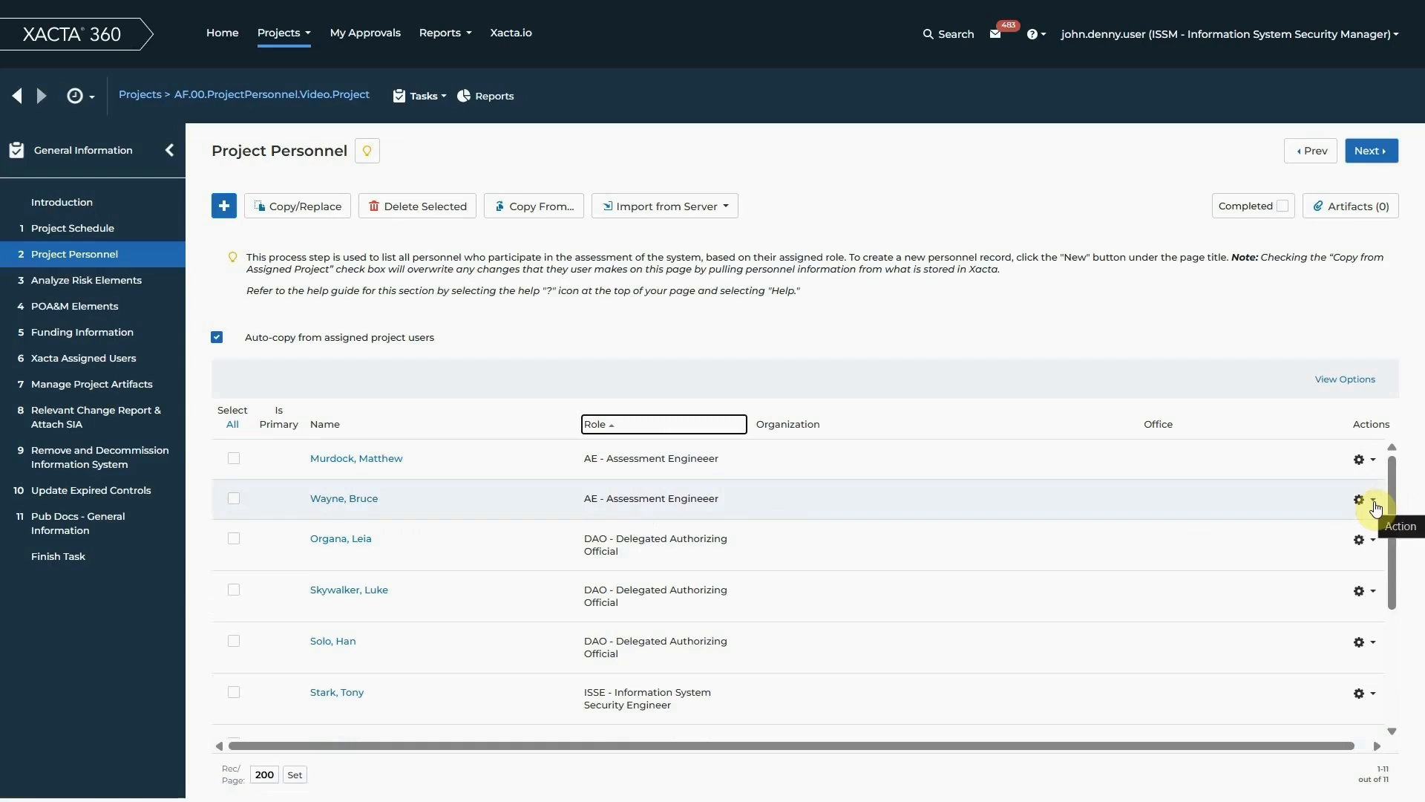
Edit the second listed Assessment Engineer, set them as the primary individual for this role, and save the record
{"action": "left_click", "coordinate": [1373, 502]}
{"action": "left_click", "coordinate": [1321, 522]}
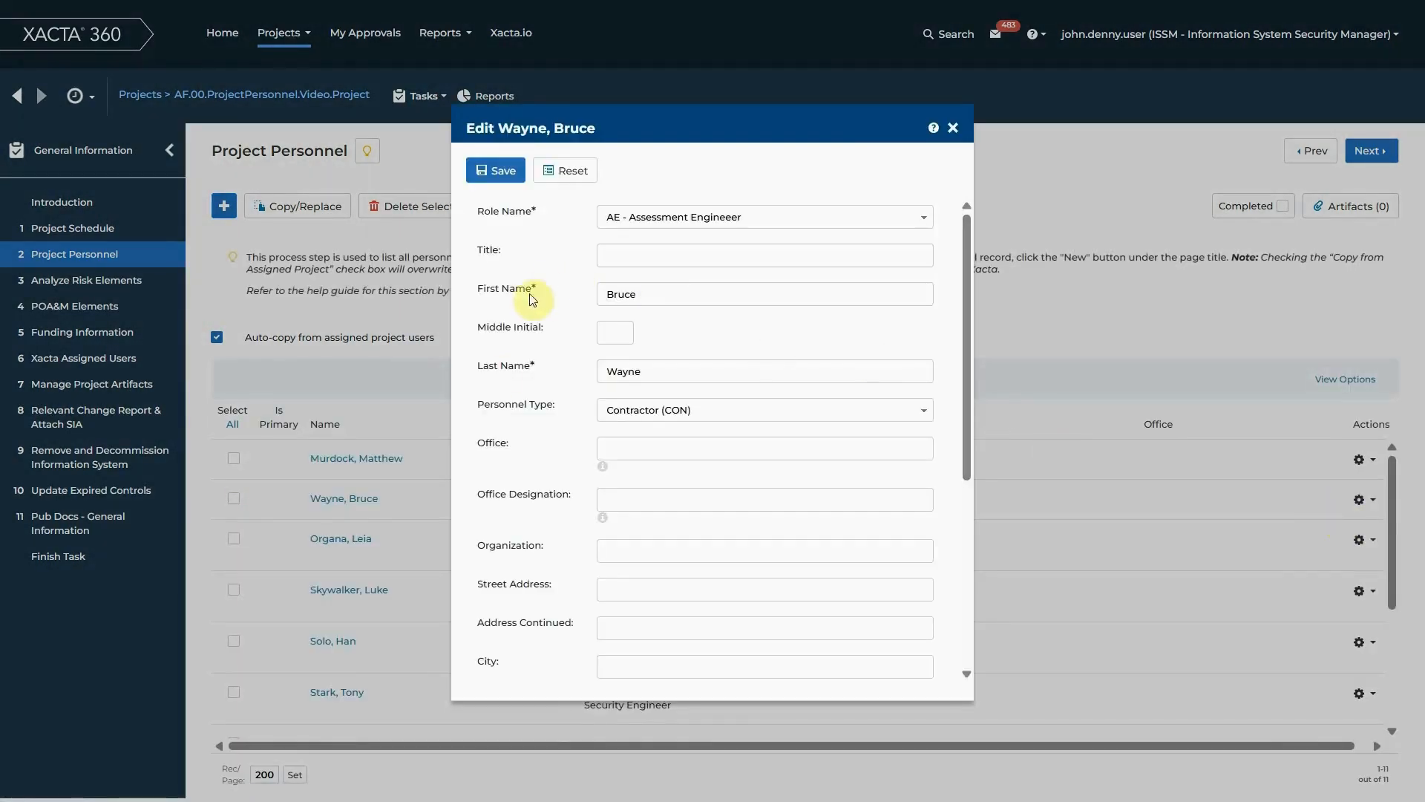
{"action": "scroll", "coordinate": [505, 380], "scroll_direction": "down", "scroll_amount": 5}
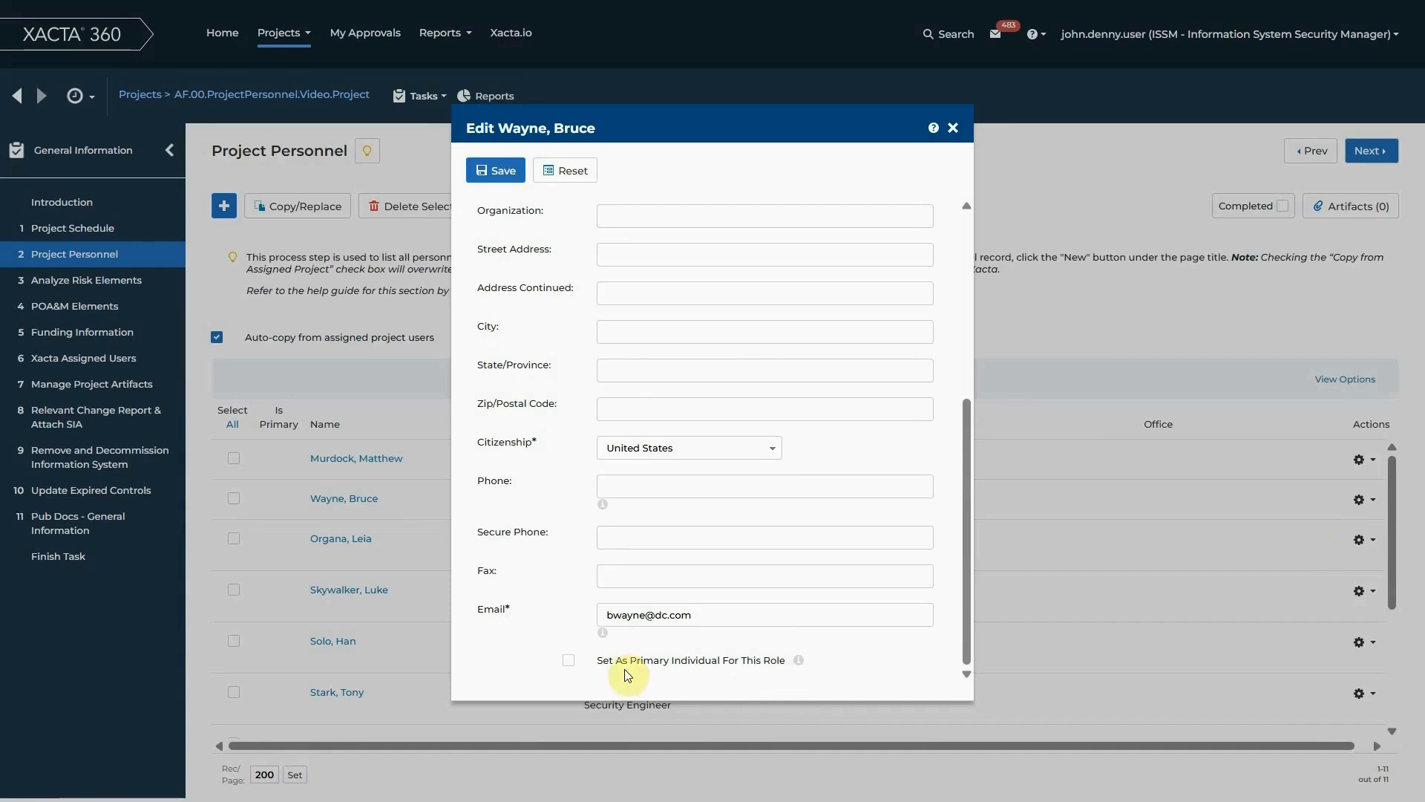
{"action": "left_click", "coordinate": [568, 660]}
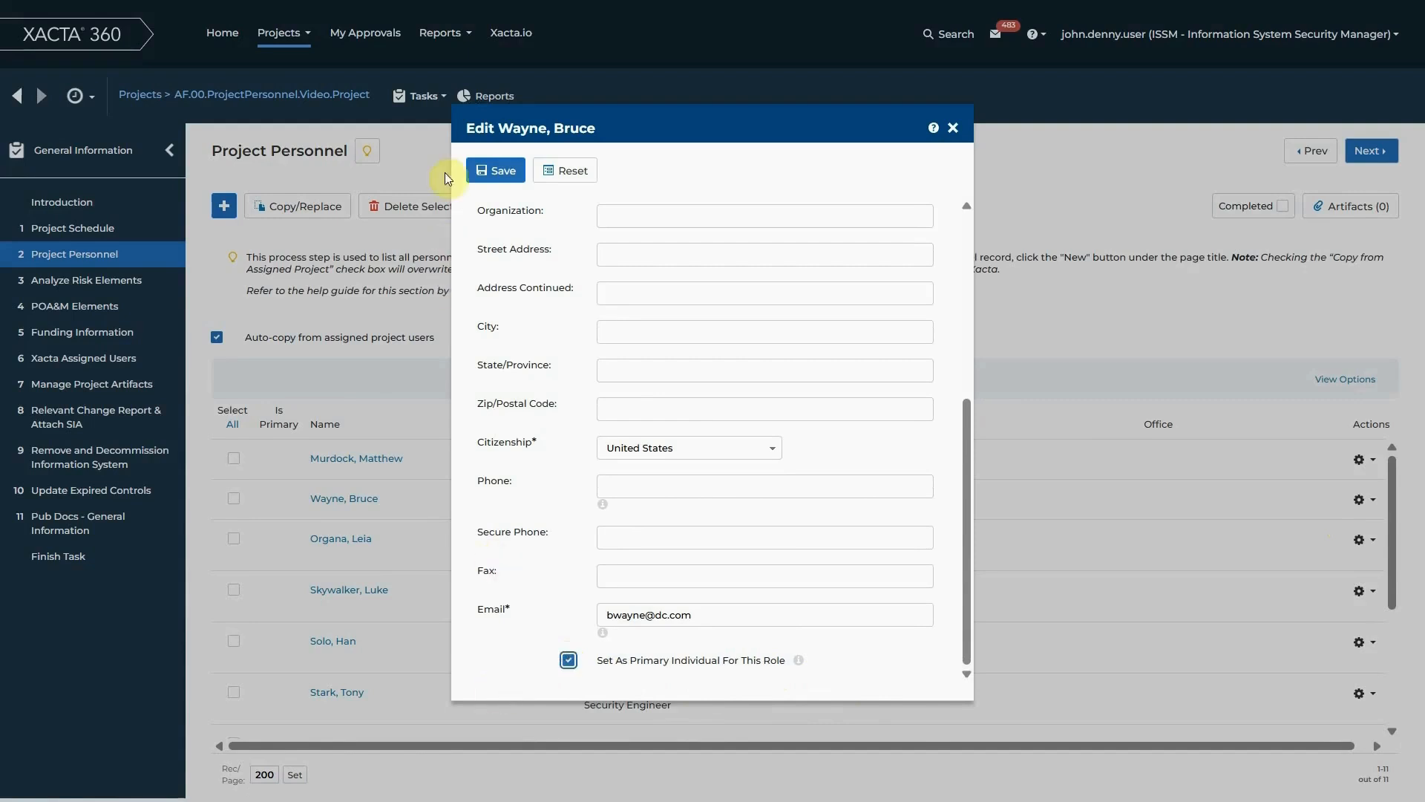
{"action": "left_click", "coordinate": [496, 171]}
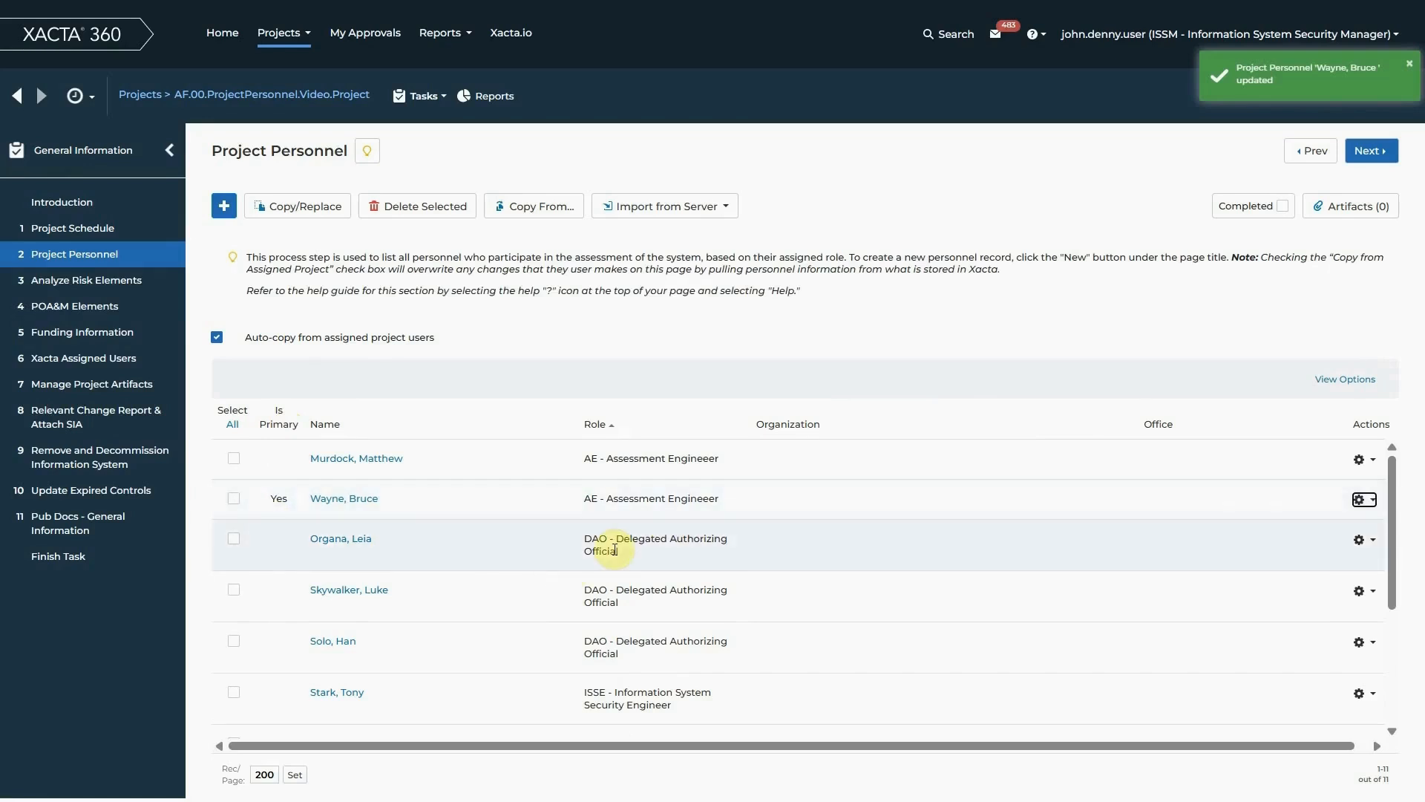
Edit the second listed Delegated Authorizing Official, set them as the primary individual for this role, and save the record
{"action": "scroll", "coordinate": [622, 631], "scroll_direction": "down", "scroll_amount": 4}
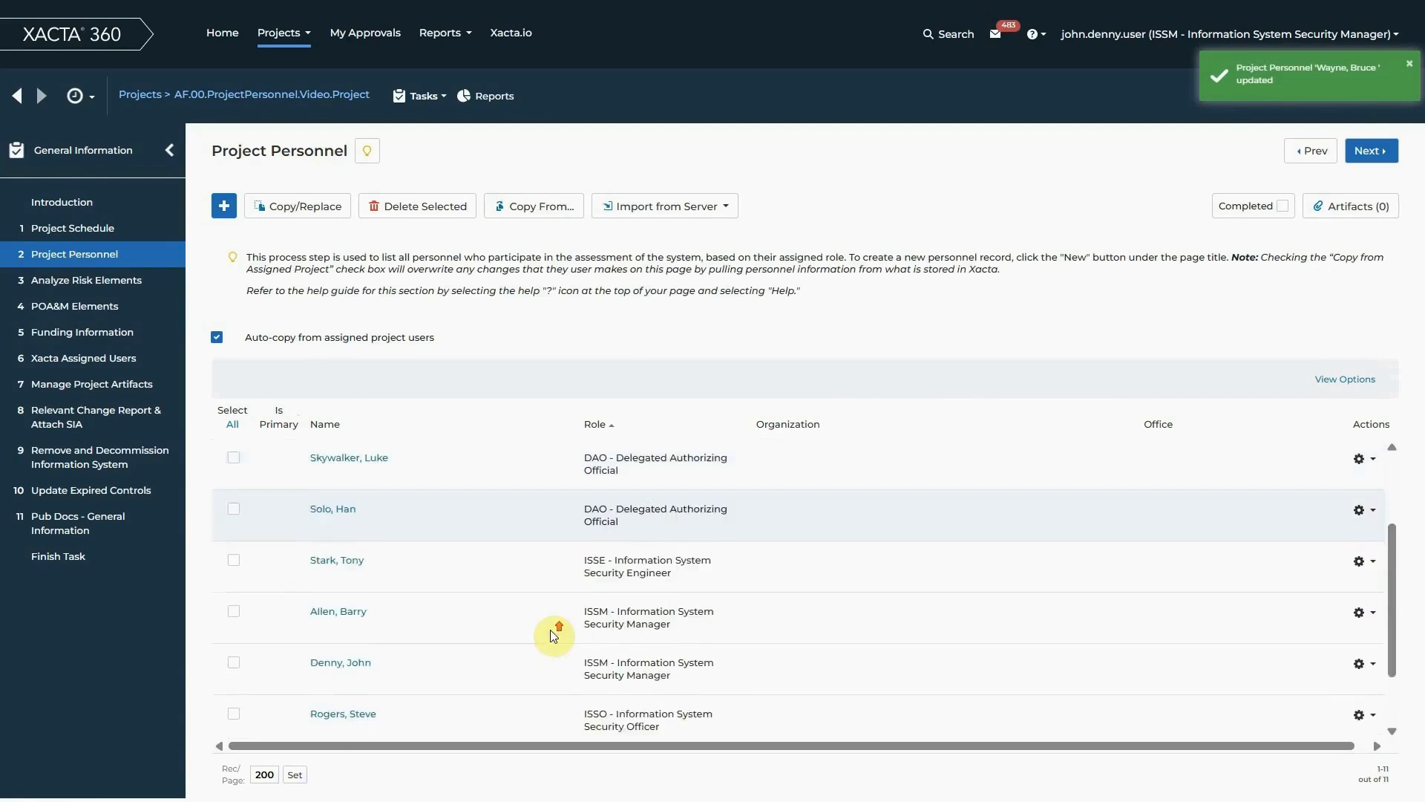
{"action": "scroll", "coordinate": [478, 535], "scroll_direction": "up", "scroll_amount": 2}
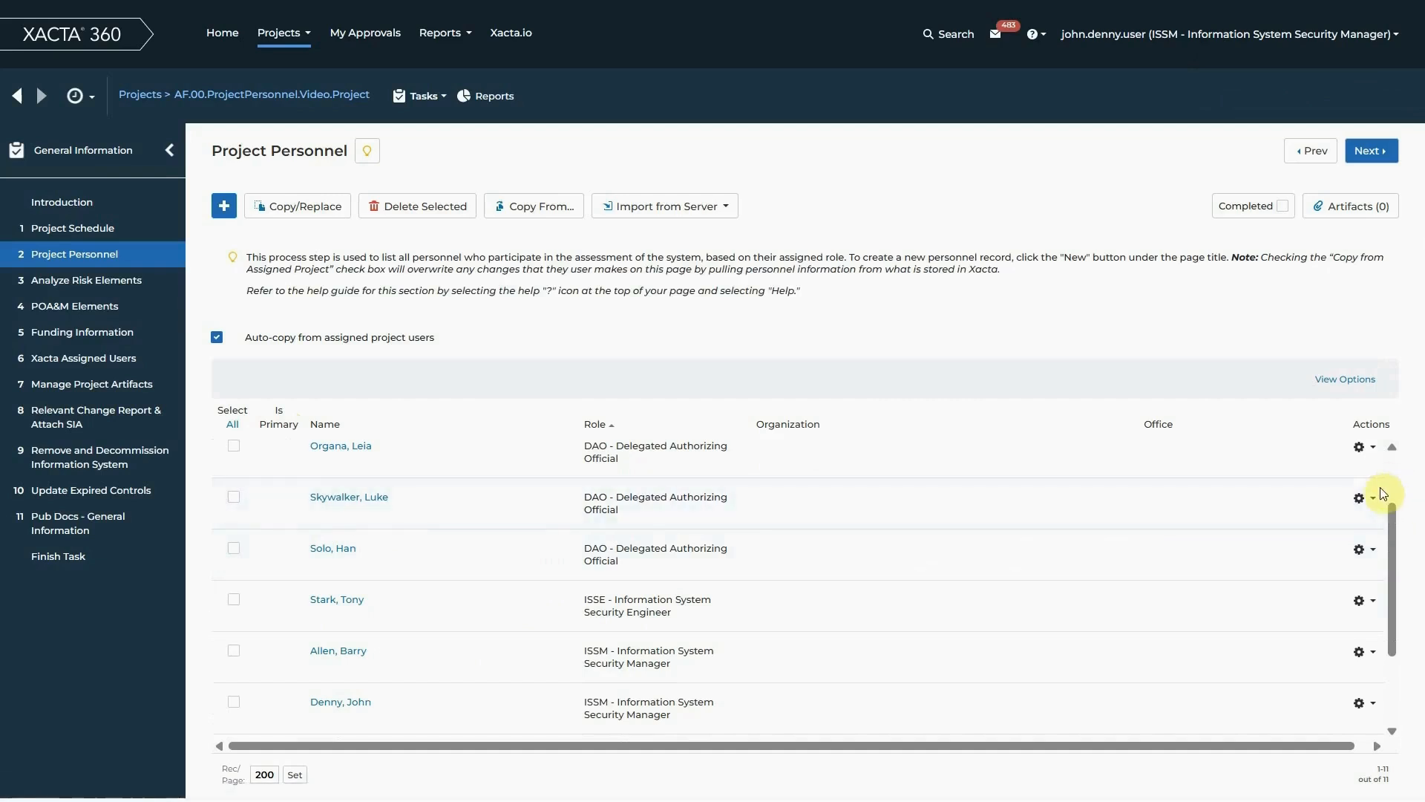
{"action": "left_click", "coordinate": [1364, 498]}
{"action": "left_click", "coordinate": [1321, 520]}
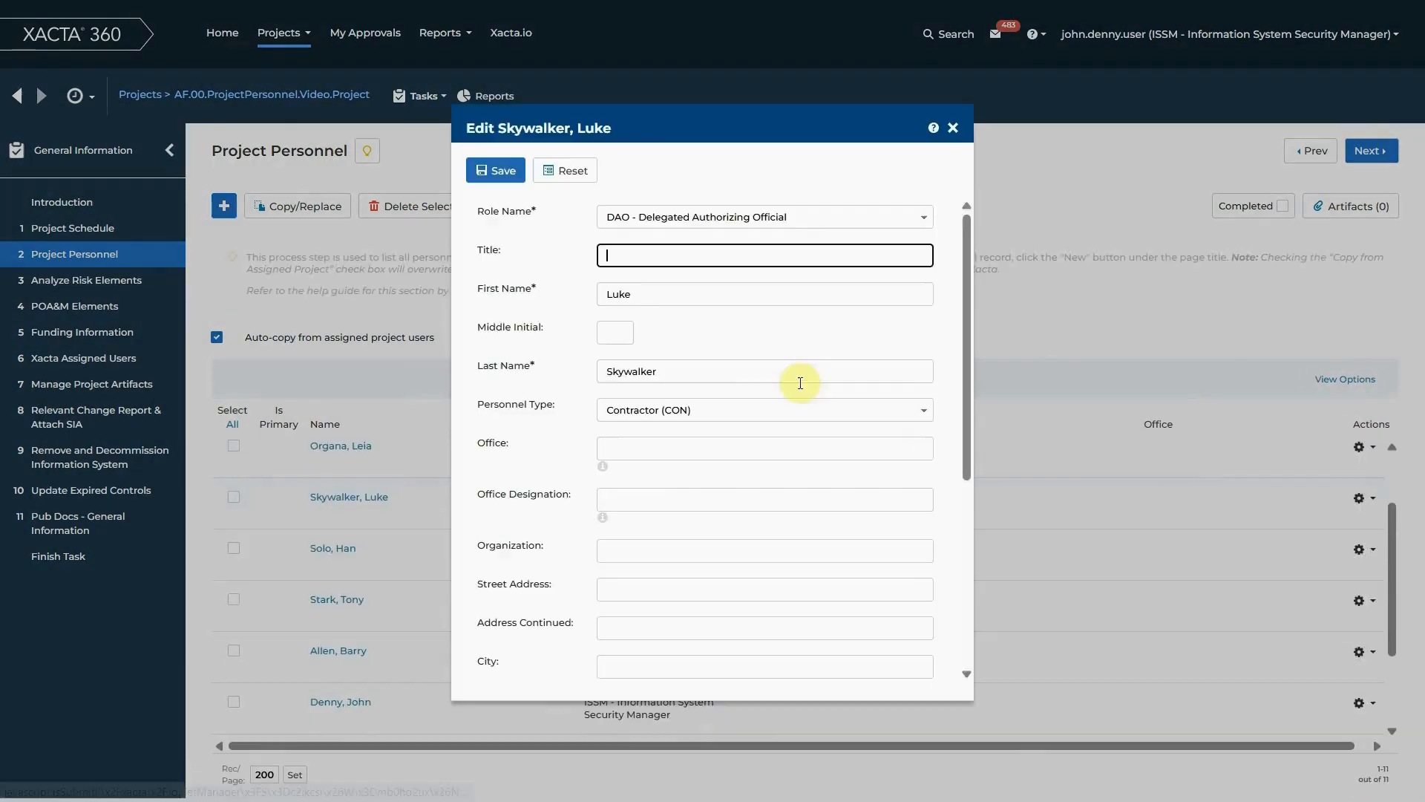
{"action": "scroll", "coordinate": [555, 581], "scroll_direction": "down", "scroll_amount": 1}
{"action": "scroll", "coordinate": [555, 581], "scroll_direction": "down", "scroll_amount": 3}
{"action": "left_click", "coordinate": [569, 660]}
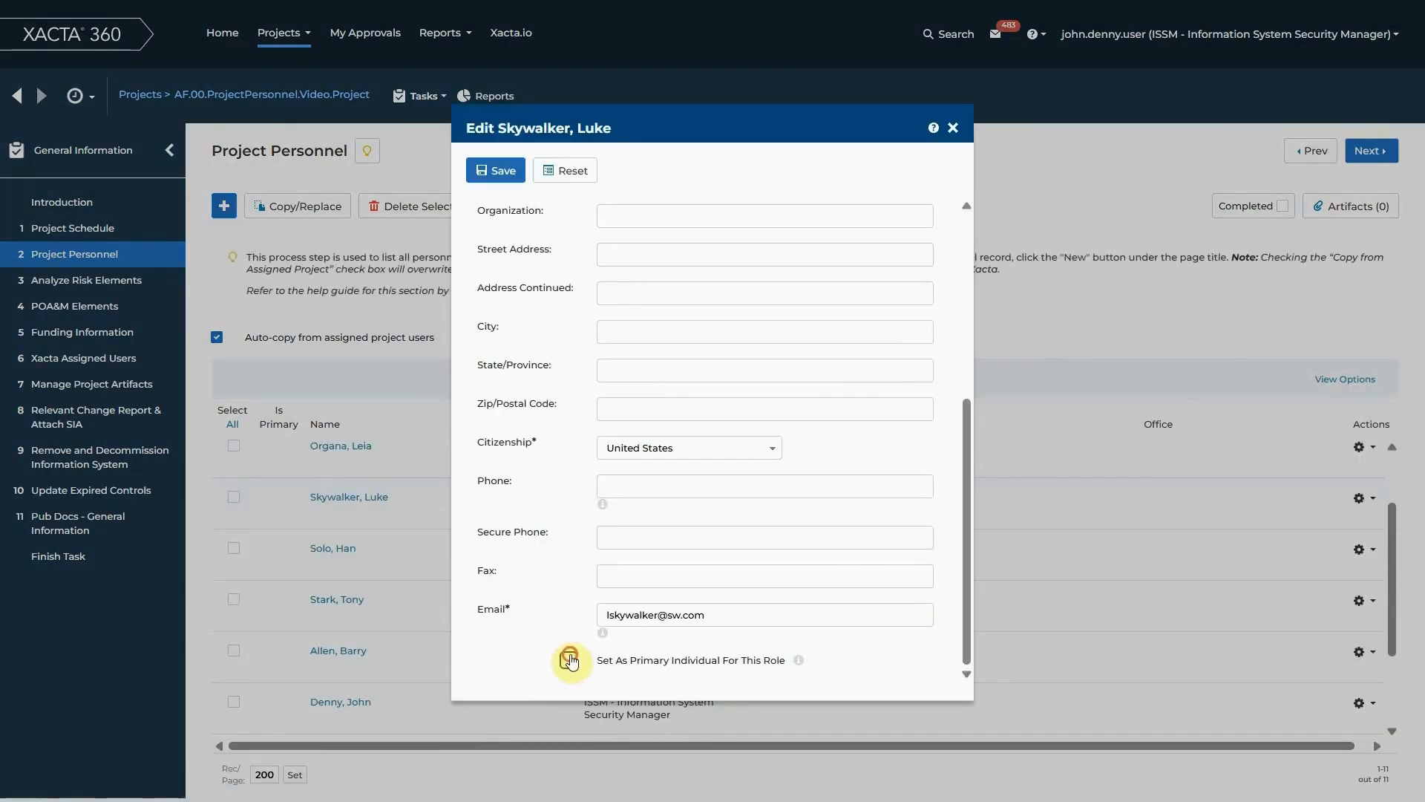
{"action": "left_click", "coordinate": [497, 170]}
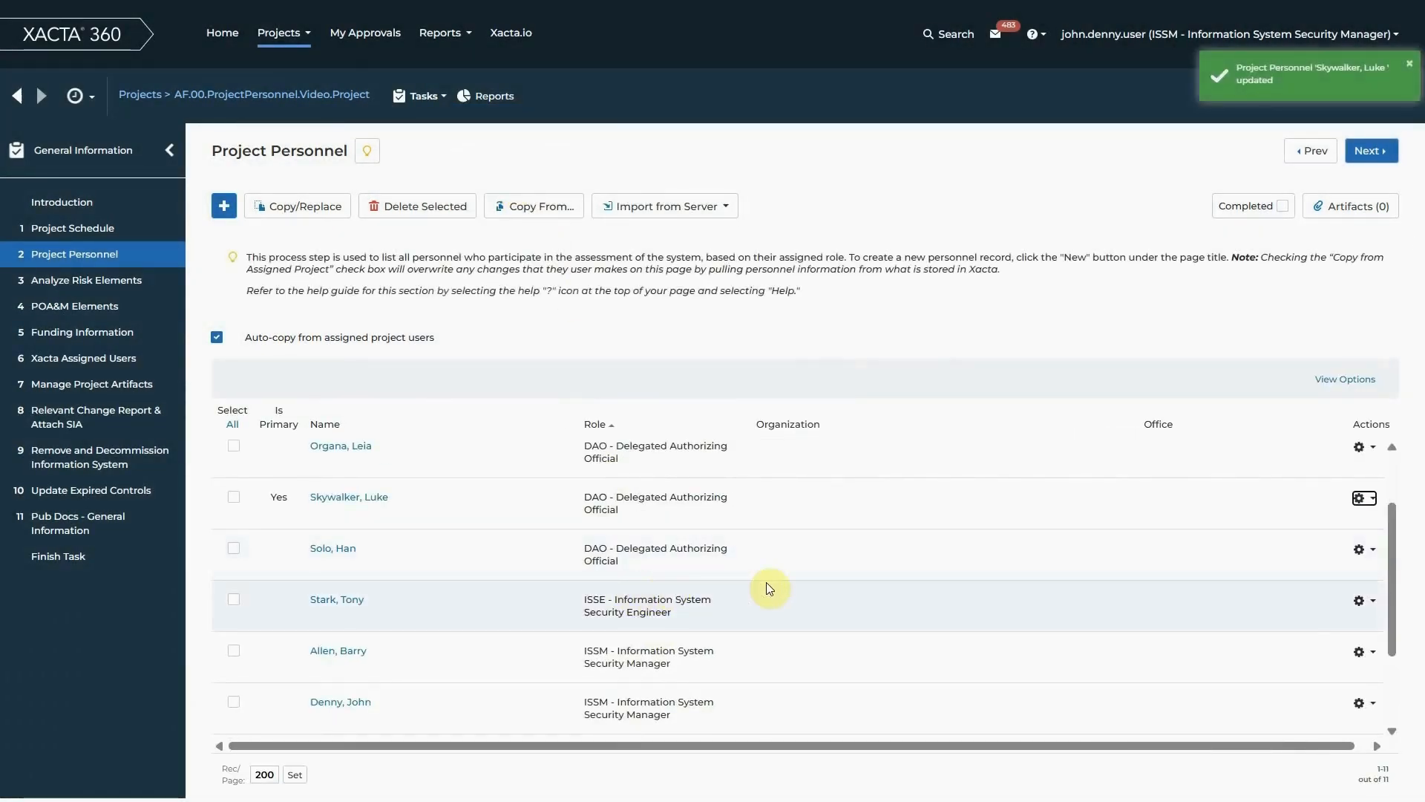
Check the primary individual option in the primary Delegated Authorizing Official's record, resave the record without edits, and close it
{"action": "scroll", "coordinate": [739, 575], "scroll_direction": "down", "scroll_amount": 2}
{"action": "scroll", "coordinate": [739, 576], "scroll_direction": "down", "scroll_amount": 1}
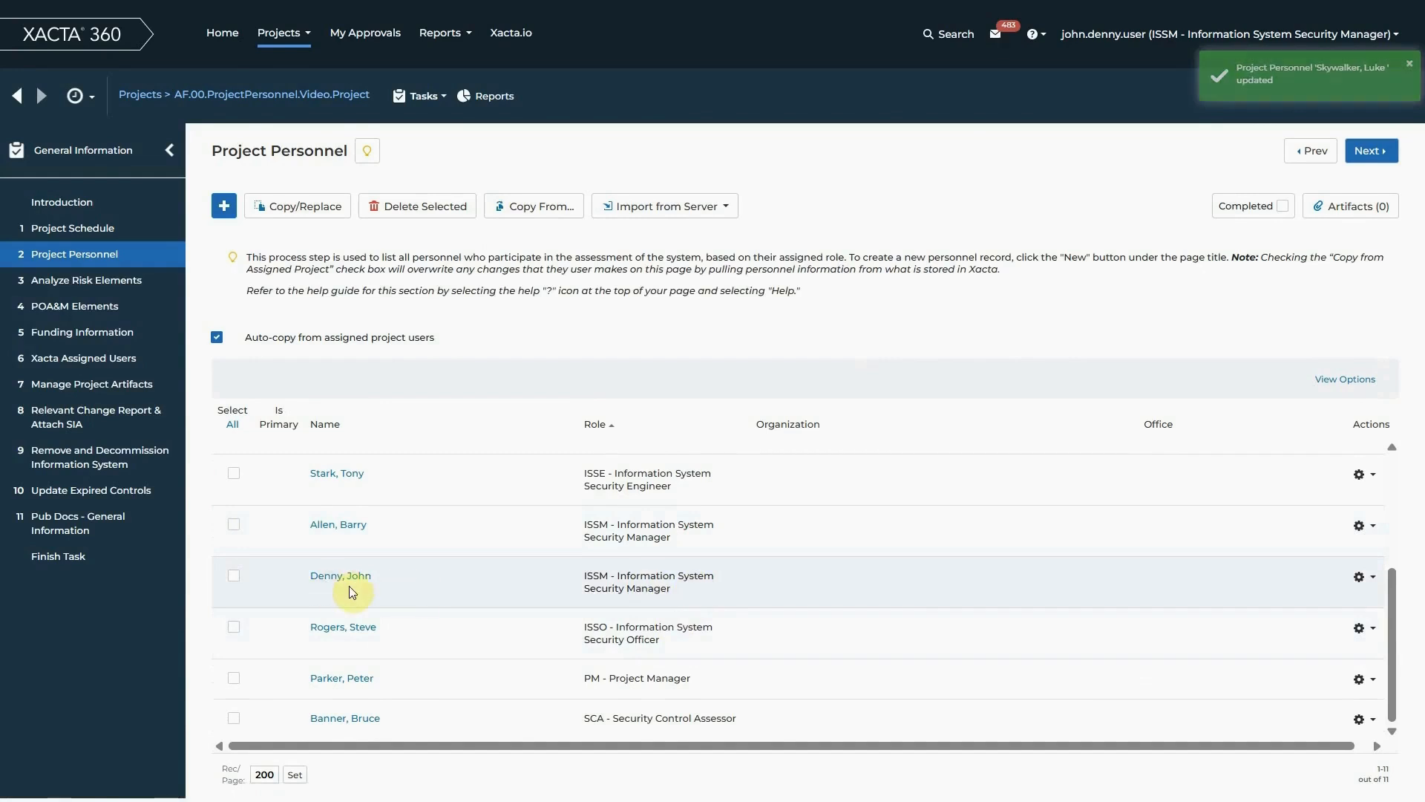
{"action": "scroll", "coordinate": [1365, 583], "scroll_direction": "up", "scroll_amount": 3}
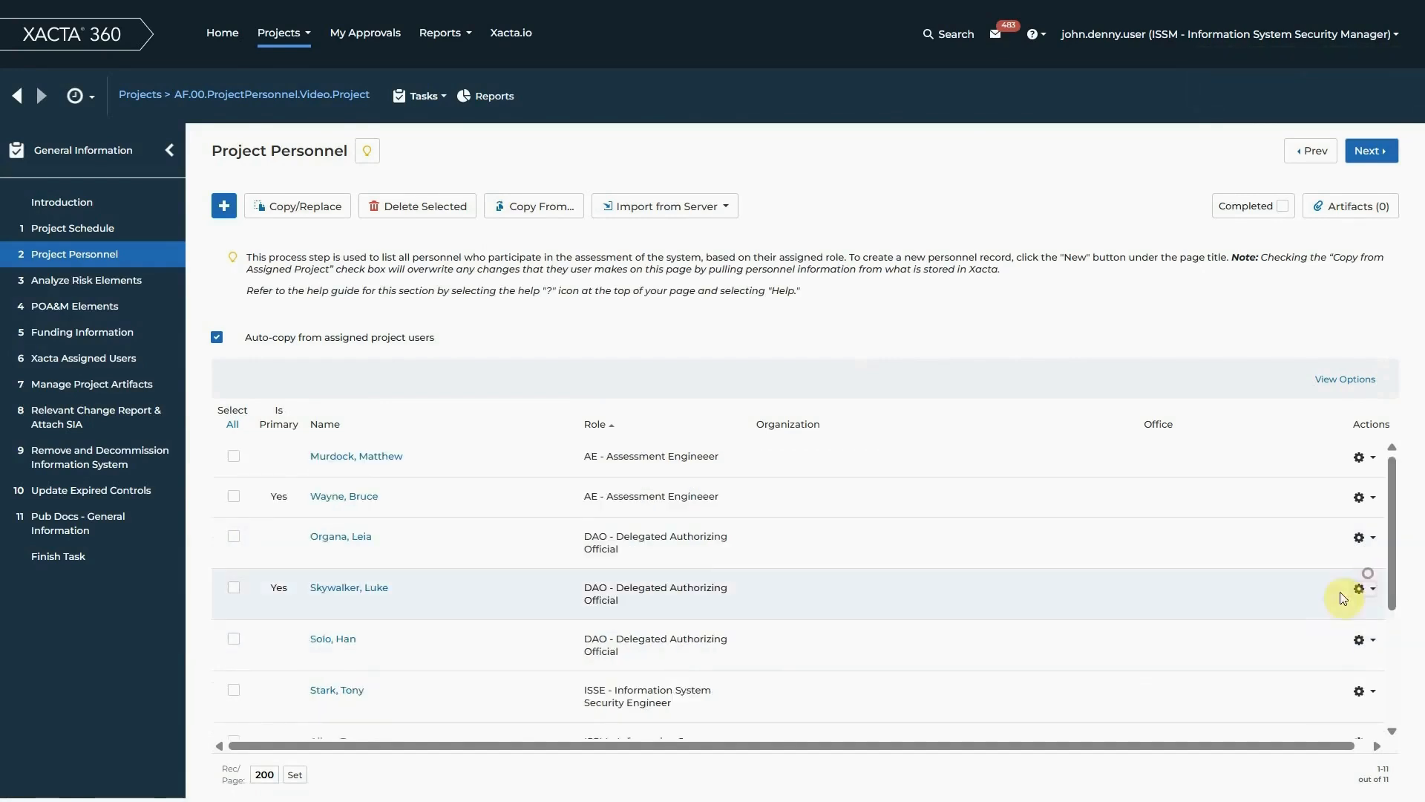
{"action": "left_click", "coordinate": [1362, 587]}
{"action": "left_click", "coordinate": [1304, 613]}
{"action": "scroll", "coordinate": [567, 579], "scroll_direction": "down", "scroll_amount": 1}
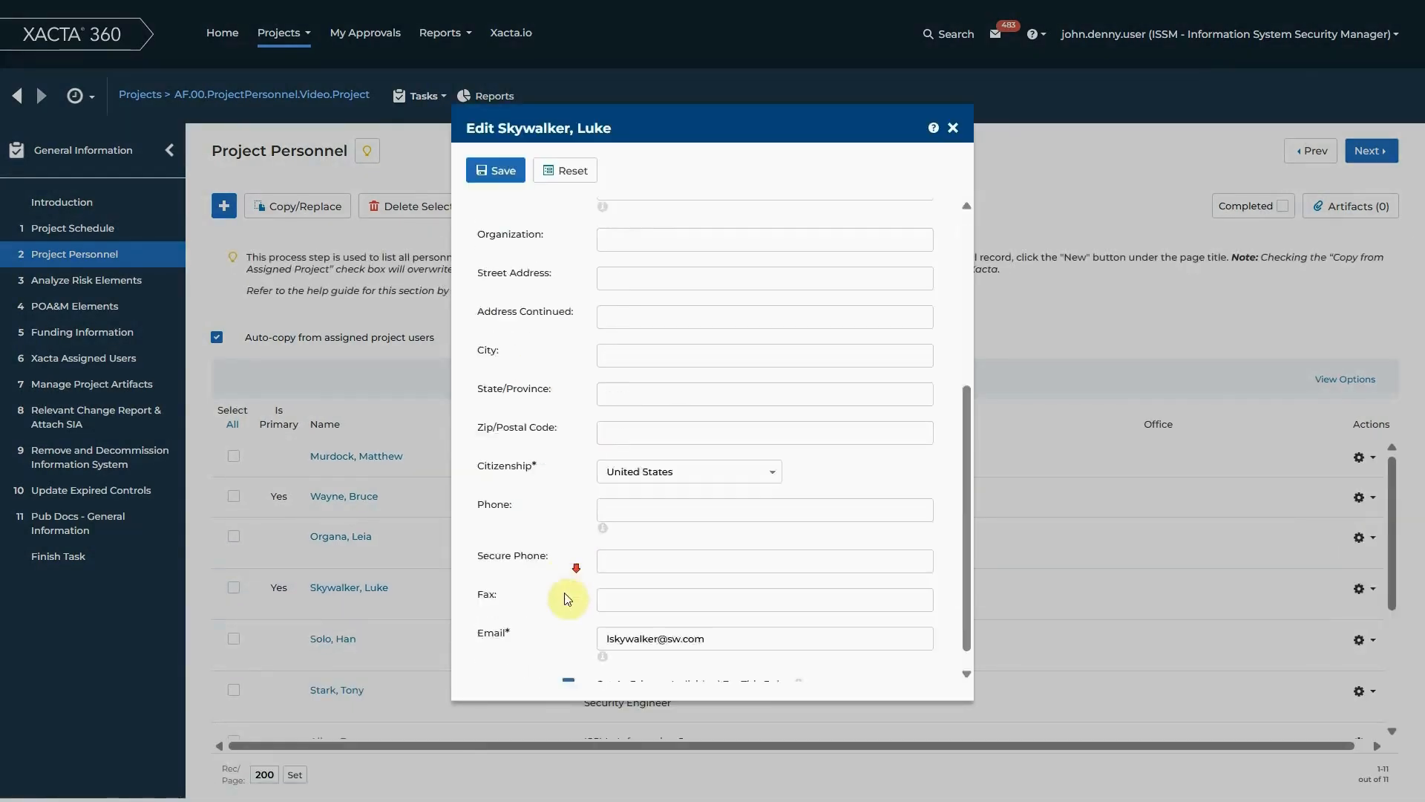
{"action": "scroll", "coordinate": [567, 580], "scroll_direction": "down", "scroll_amount": 5}
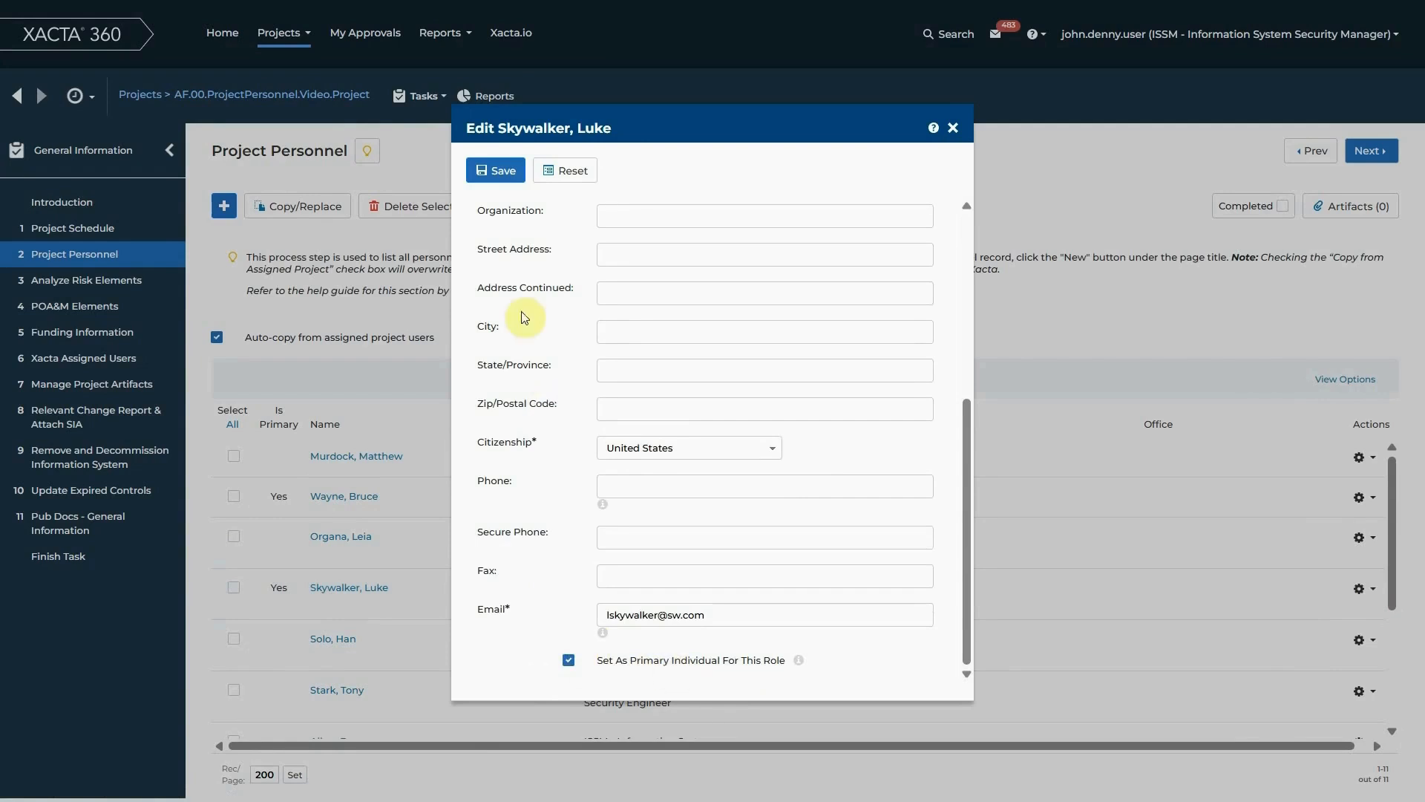
{"action": "scroll", "coordinate": [531, 297], "scroll_direction": "up", "scroll_amount": 5}
{"action": "left_click", "coordinate": [495, 170]}
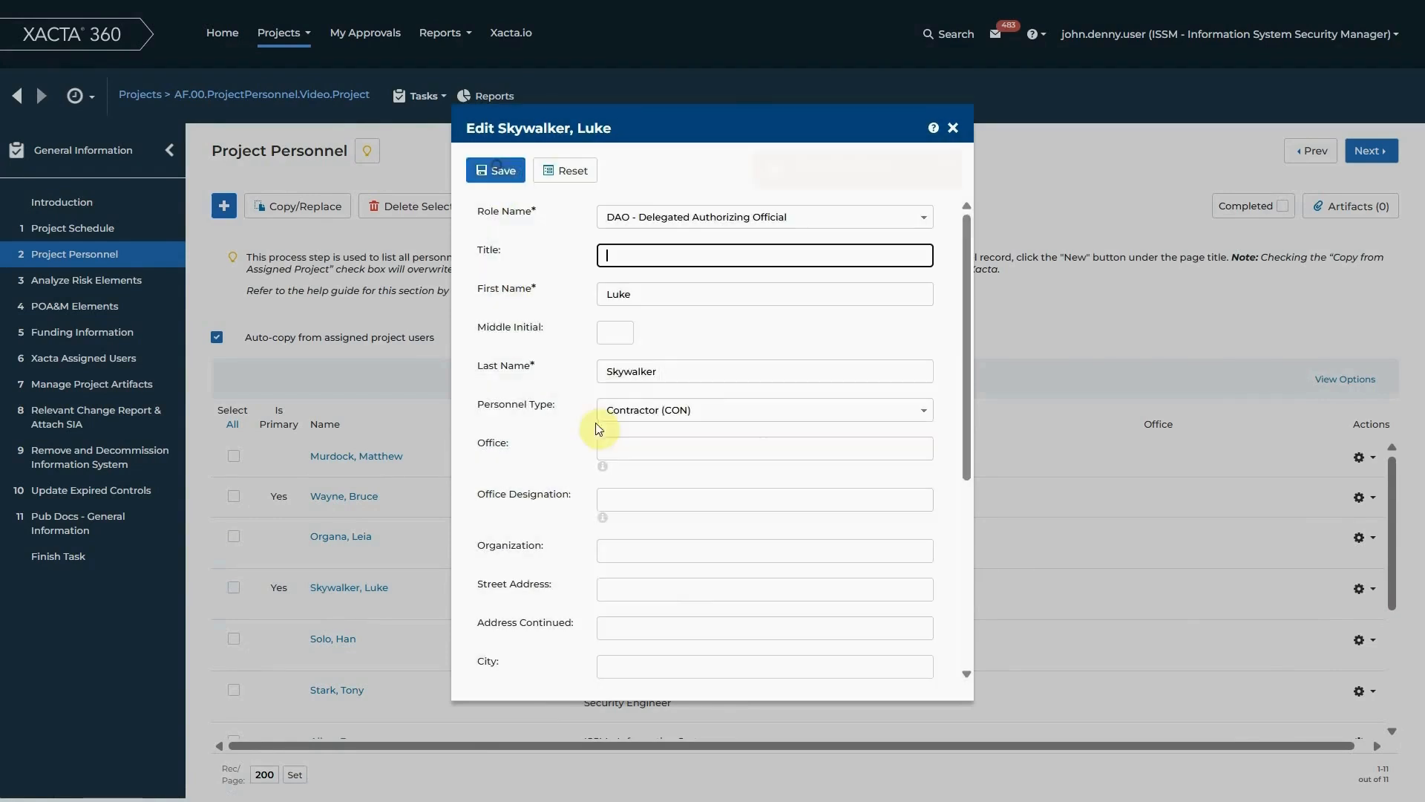
{"action": "left_click", "coordinate": [953, 128]}
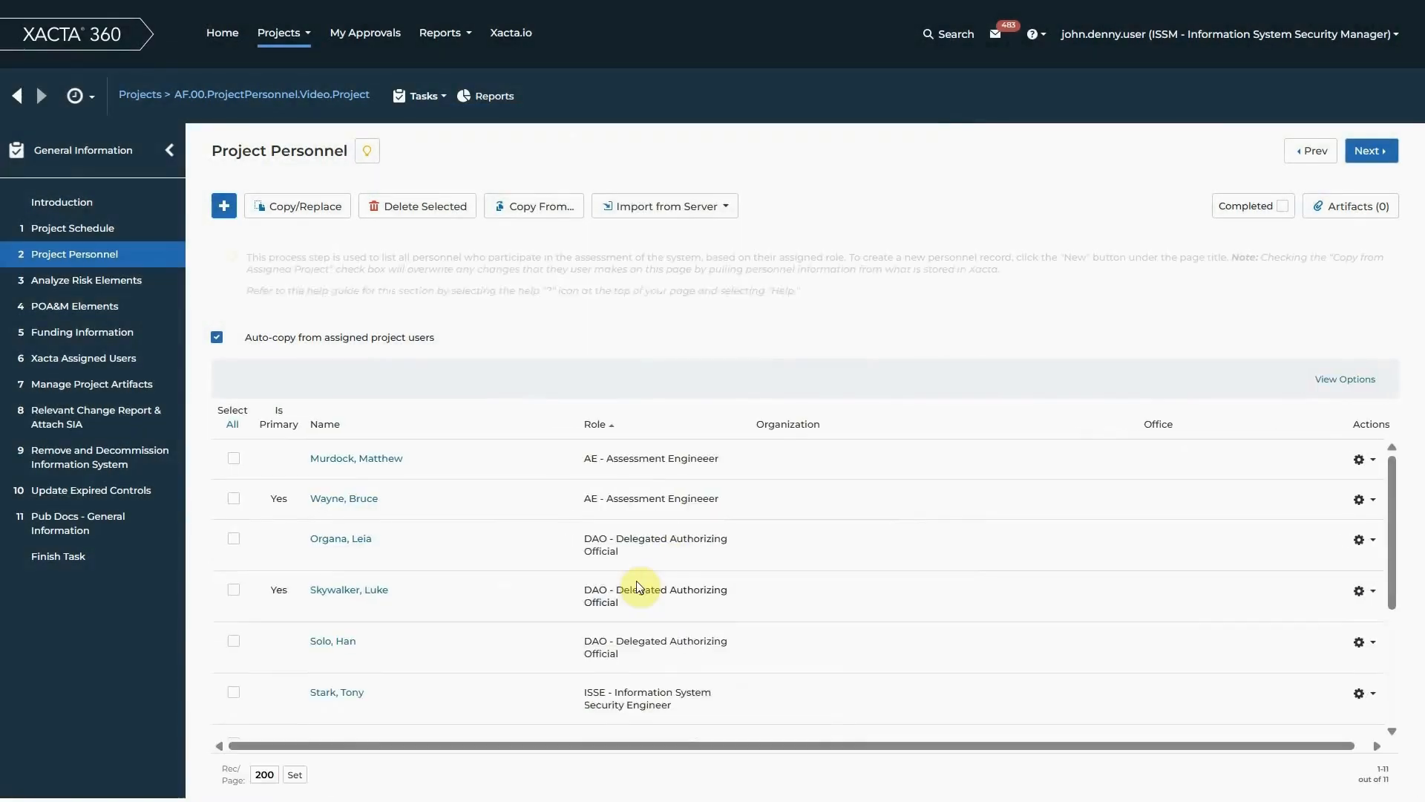
Edit the second listed Information System Security Manager, set them as the primary individual for this role, and save the record
{"action": "scroll", "coordinate": [674, 633], "scroll_direction": "down", "scroll_amount": 3}
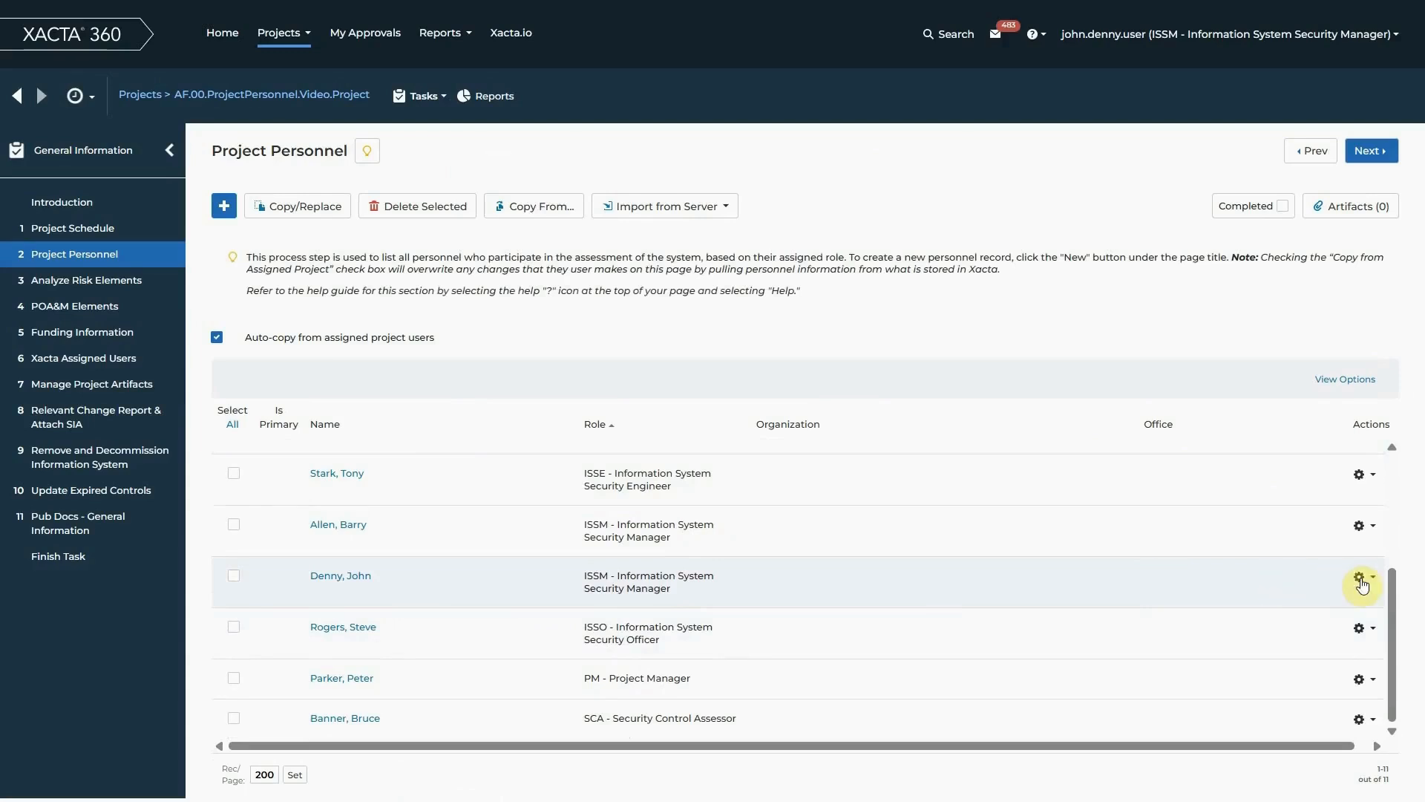
{"action": "left_click", "coordinate": [1362, 584]}
{"action": "left_click", "coordinate": [1326, 605]}
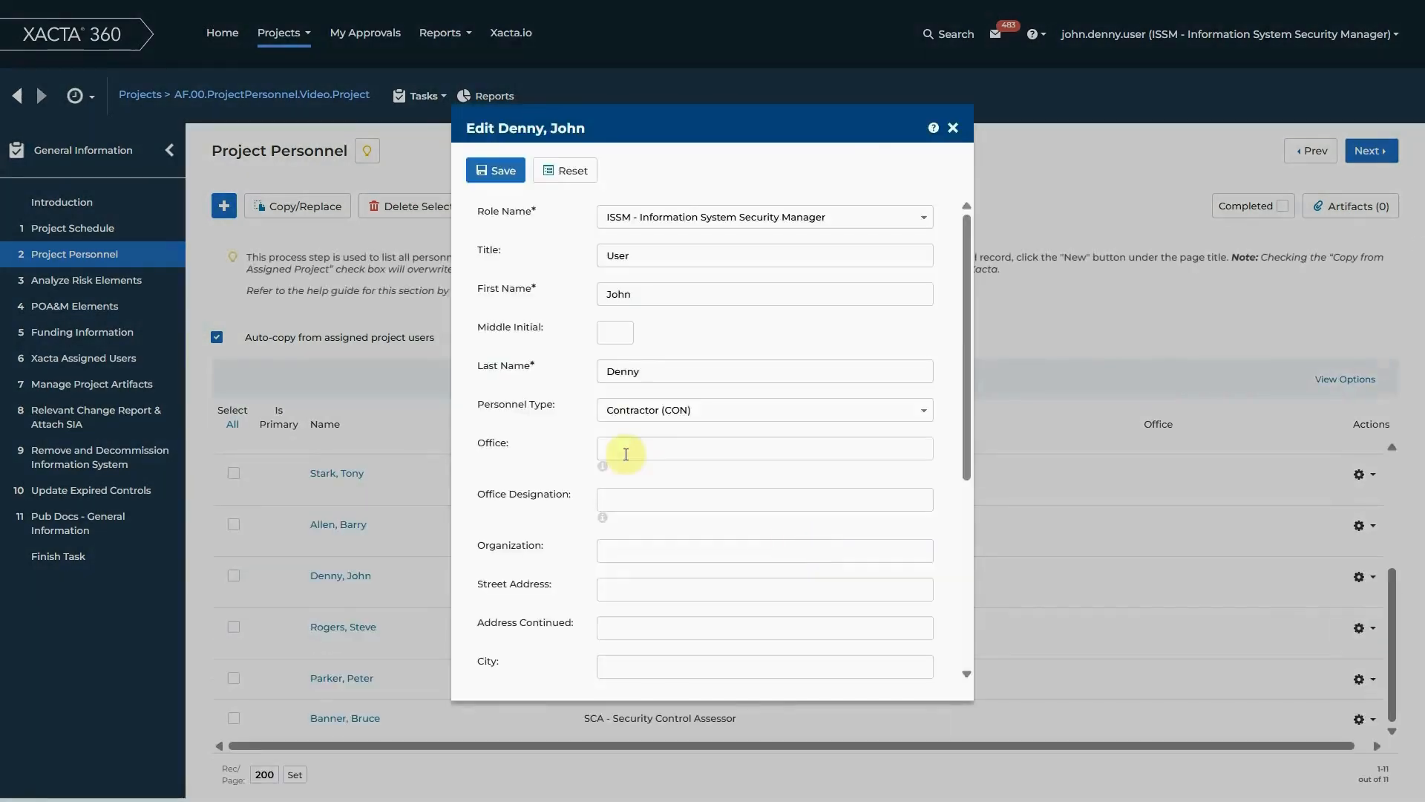
{"action": "scroll", "coordinate": [572, 423], "scroll_direction": "down", "scroll_amount": 5}
{"action": "left_click", "coordinate": [569, 660]}
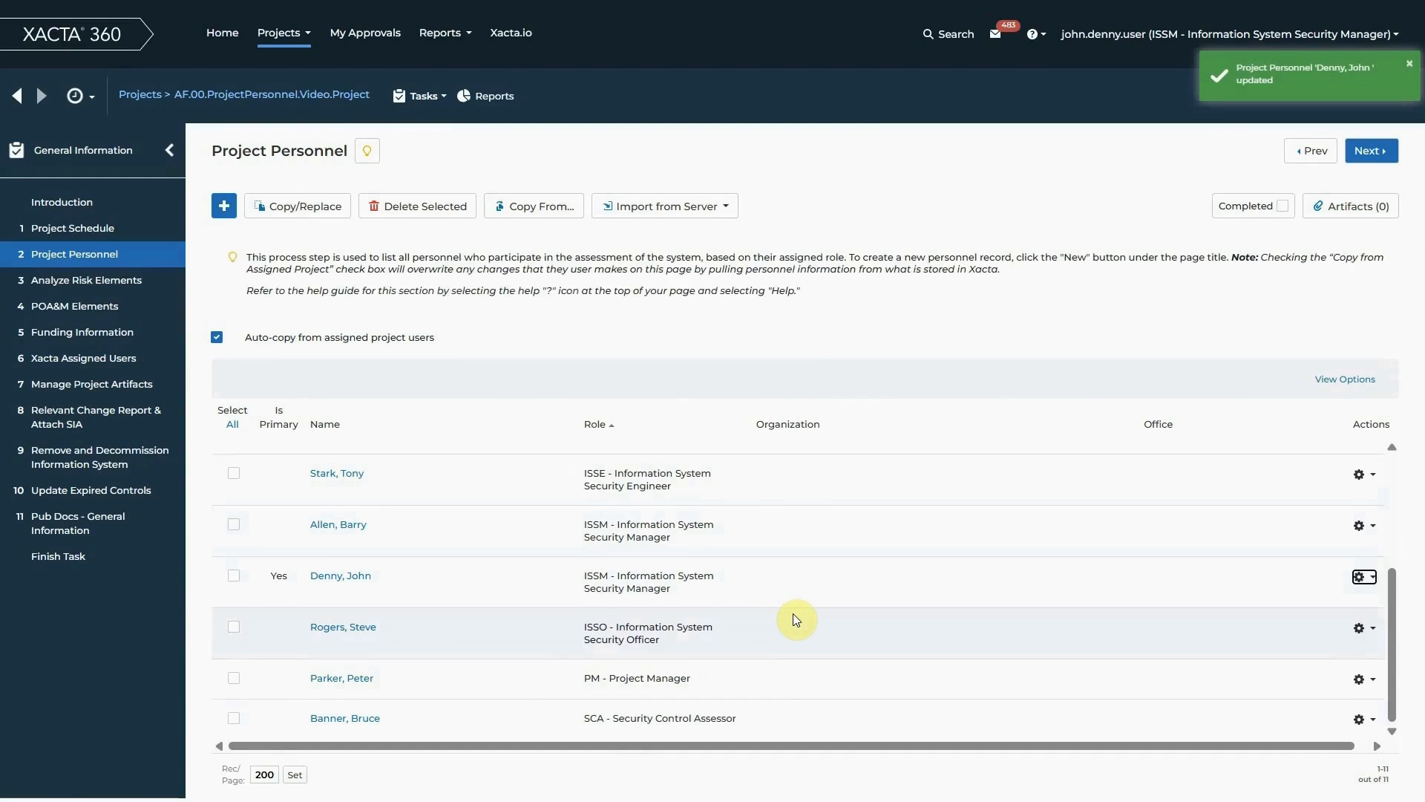
Start a new personnel record and assign it the ISO - Information System Owner role
{"action": "scroll", "coordinate": [652, 677], "scroll_direction": "up", "scroll_amount": 5}
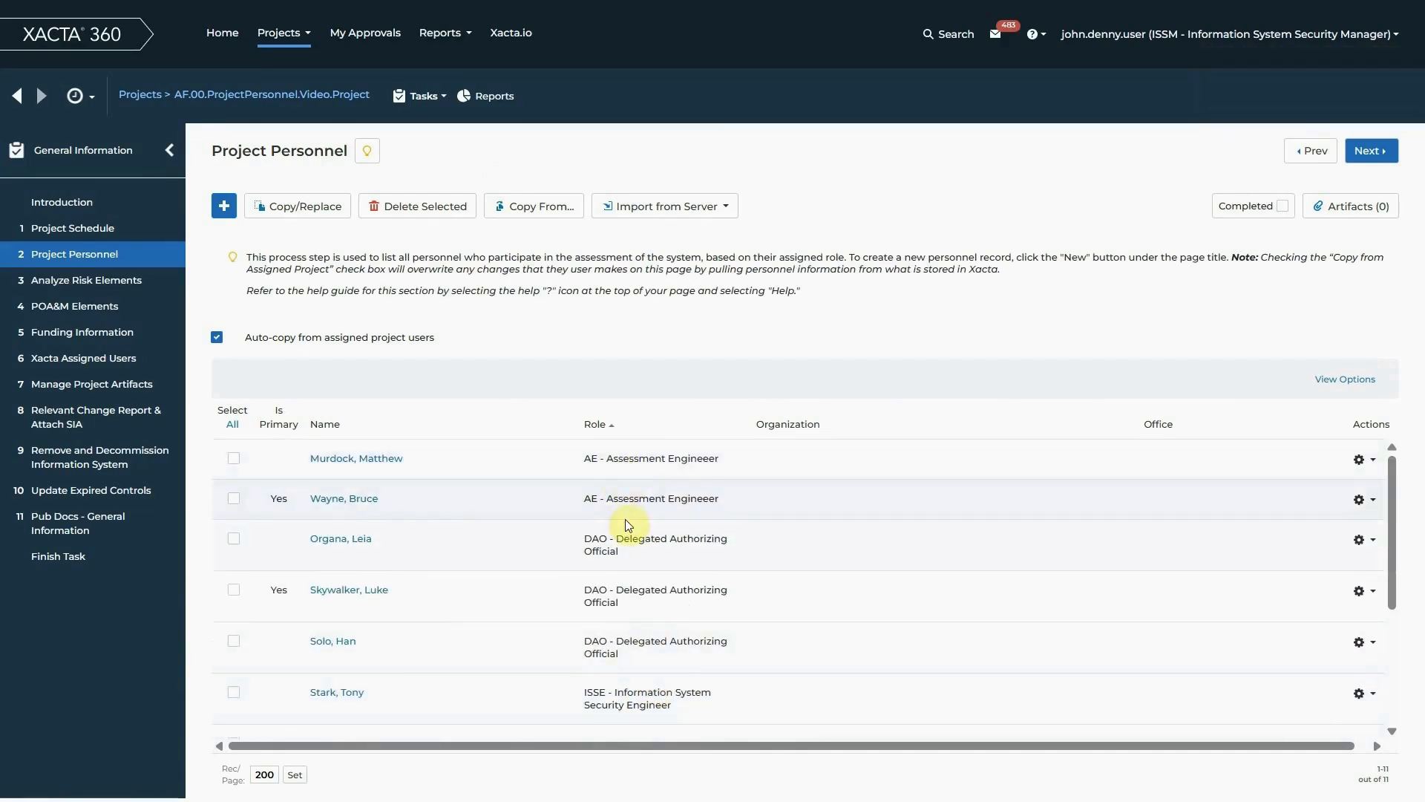
{"action": "scroll", "coordinate": [628, 583], "scroll_direction": "down", "scroll_amount": 5}
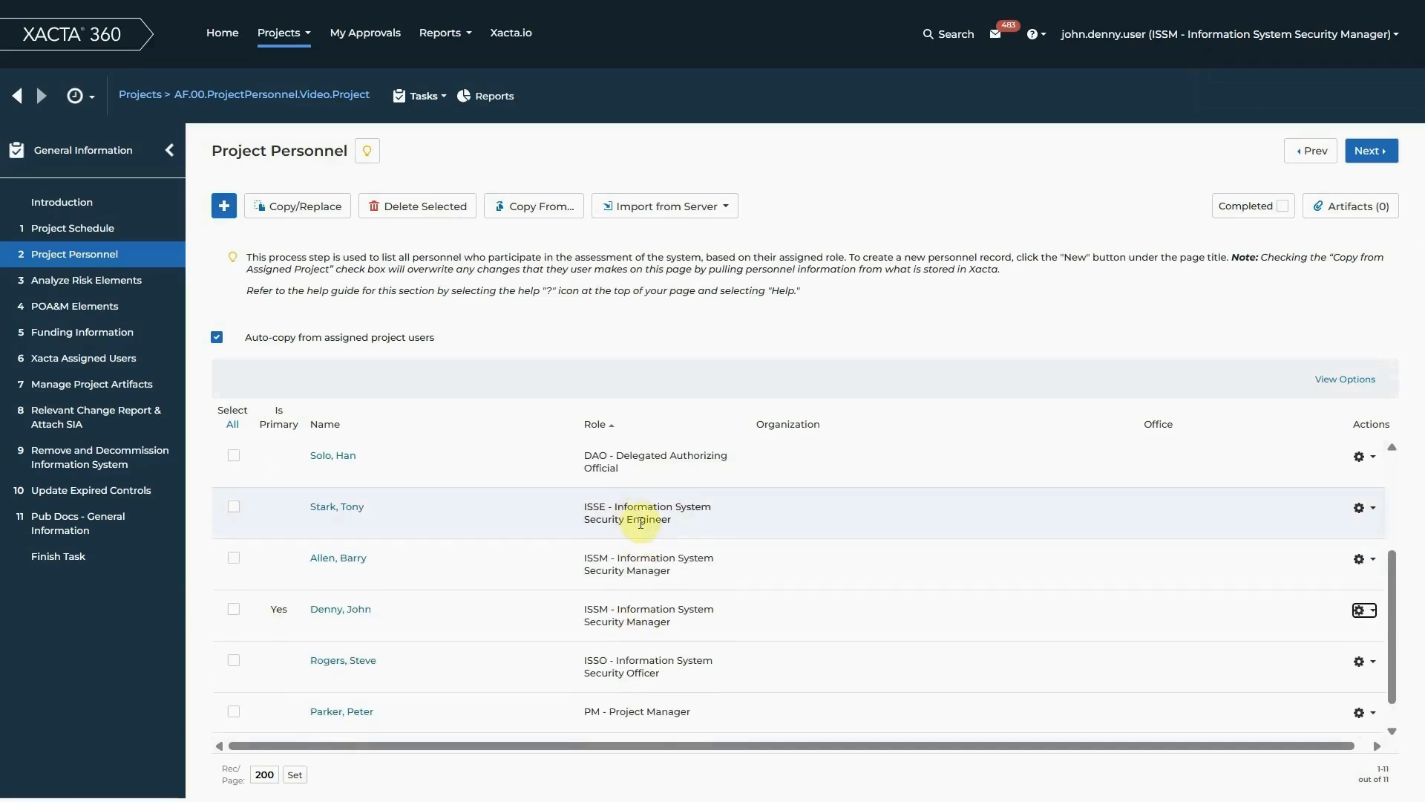
{"action": "scroll", "coordinate": [647, 589], "scroll_direction": "down", "scroll_amount": 1}
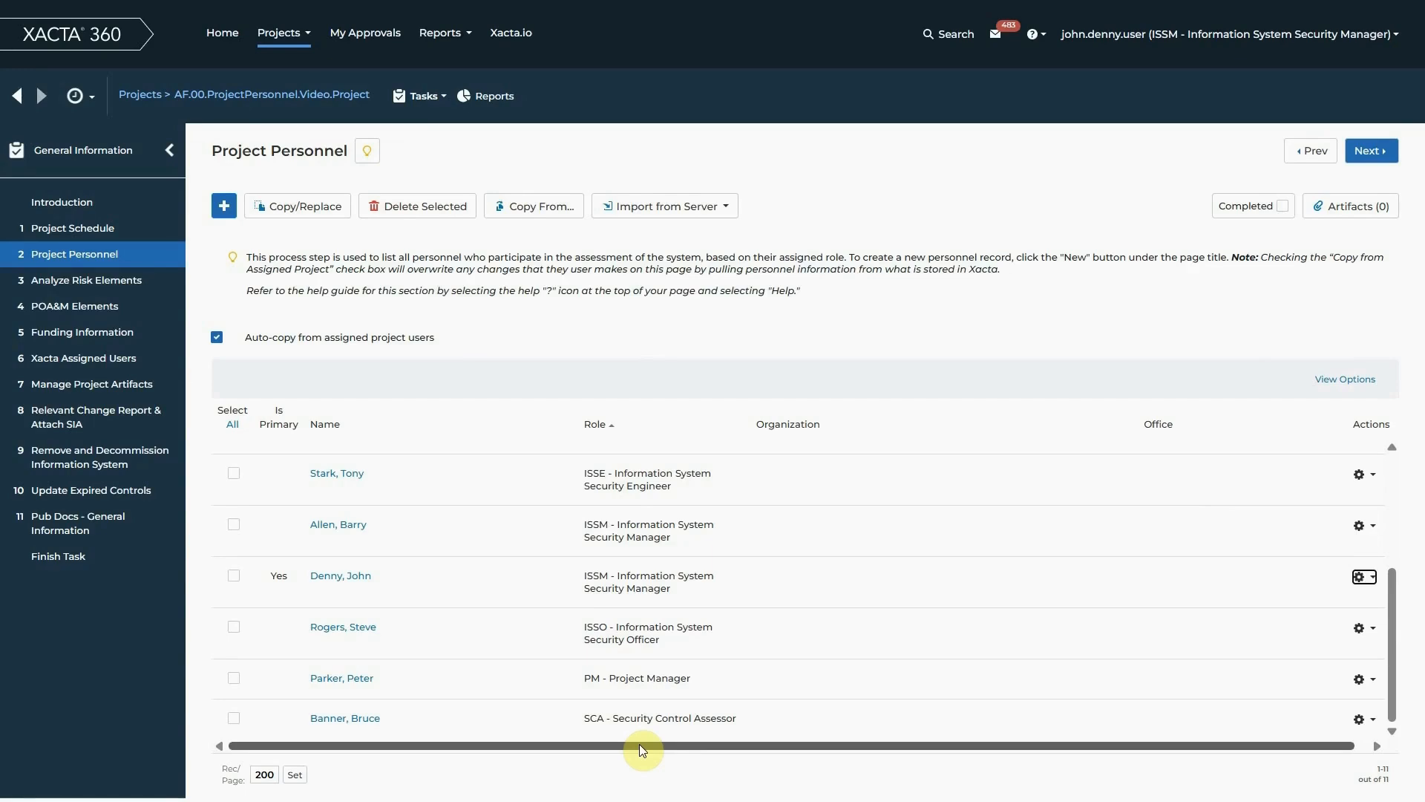
{"action": "left_click", "coordinate": [226, 207]}
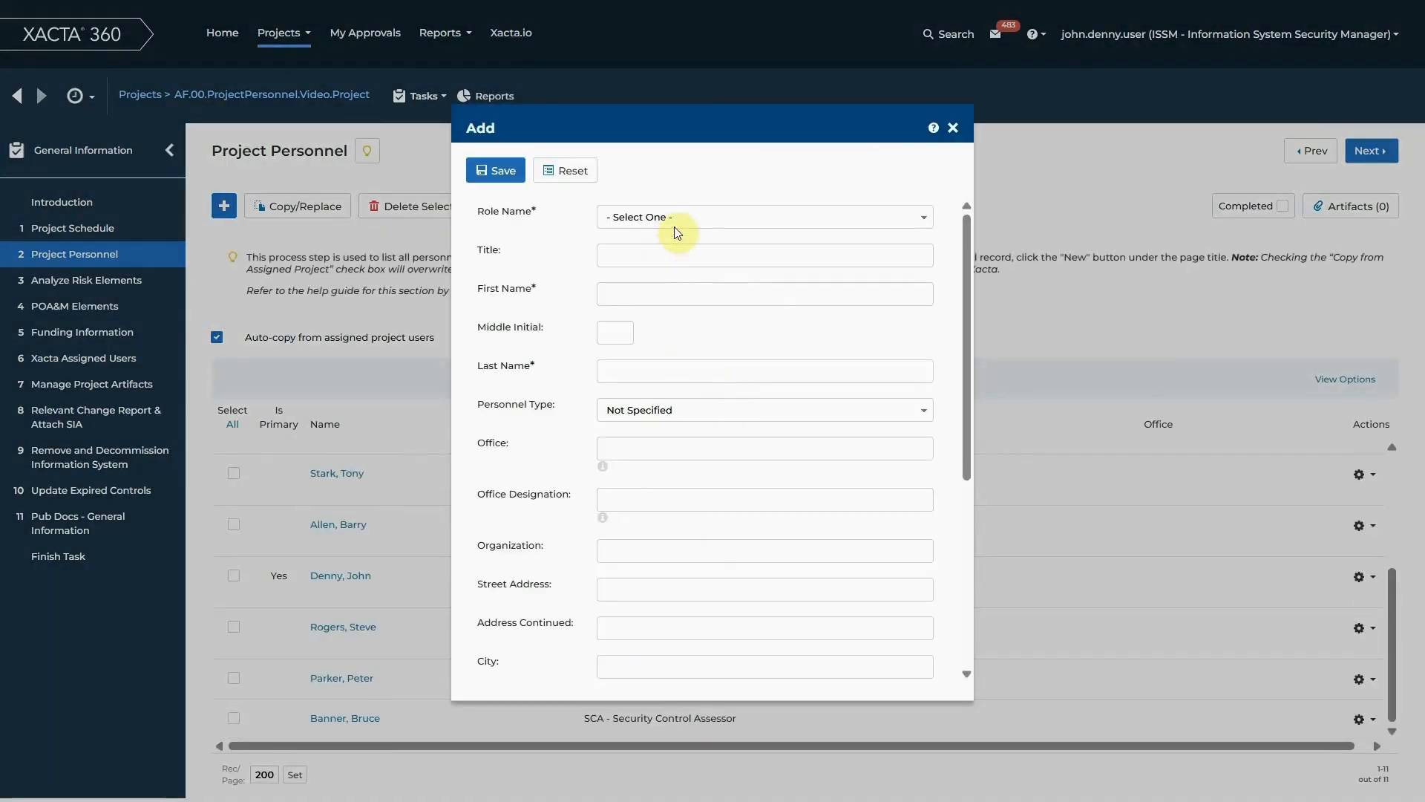
{"action": "left_click", "coordinate": [677, 219]}
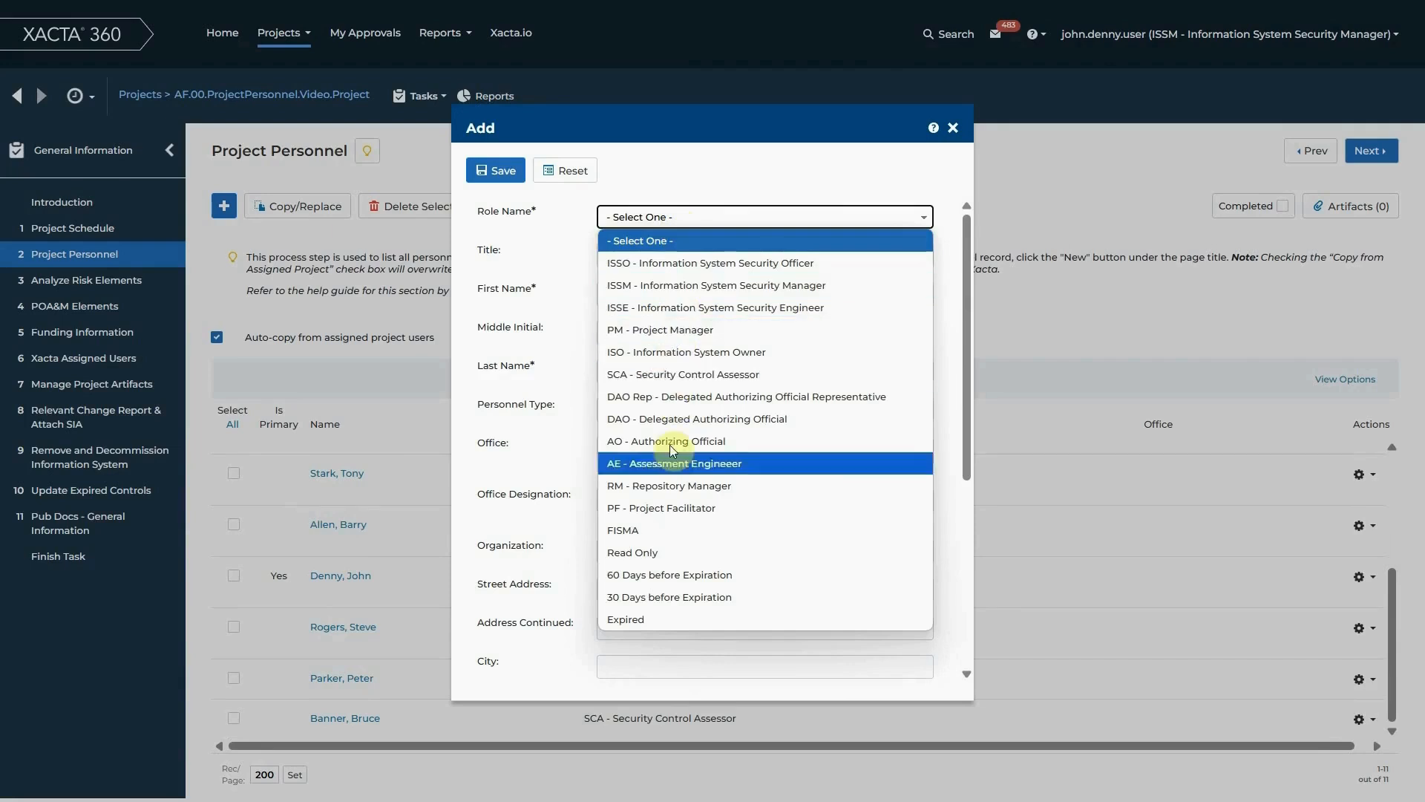
{"action": "left_click", "coordinate": [682, 351]}
Enter the first name and last name of the new Information System Owner
{"action": "left_click", "coordinate": [661, 293]}
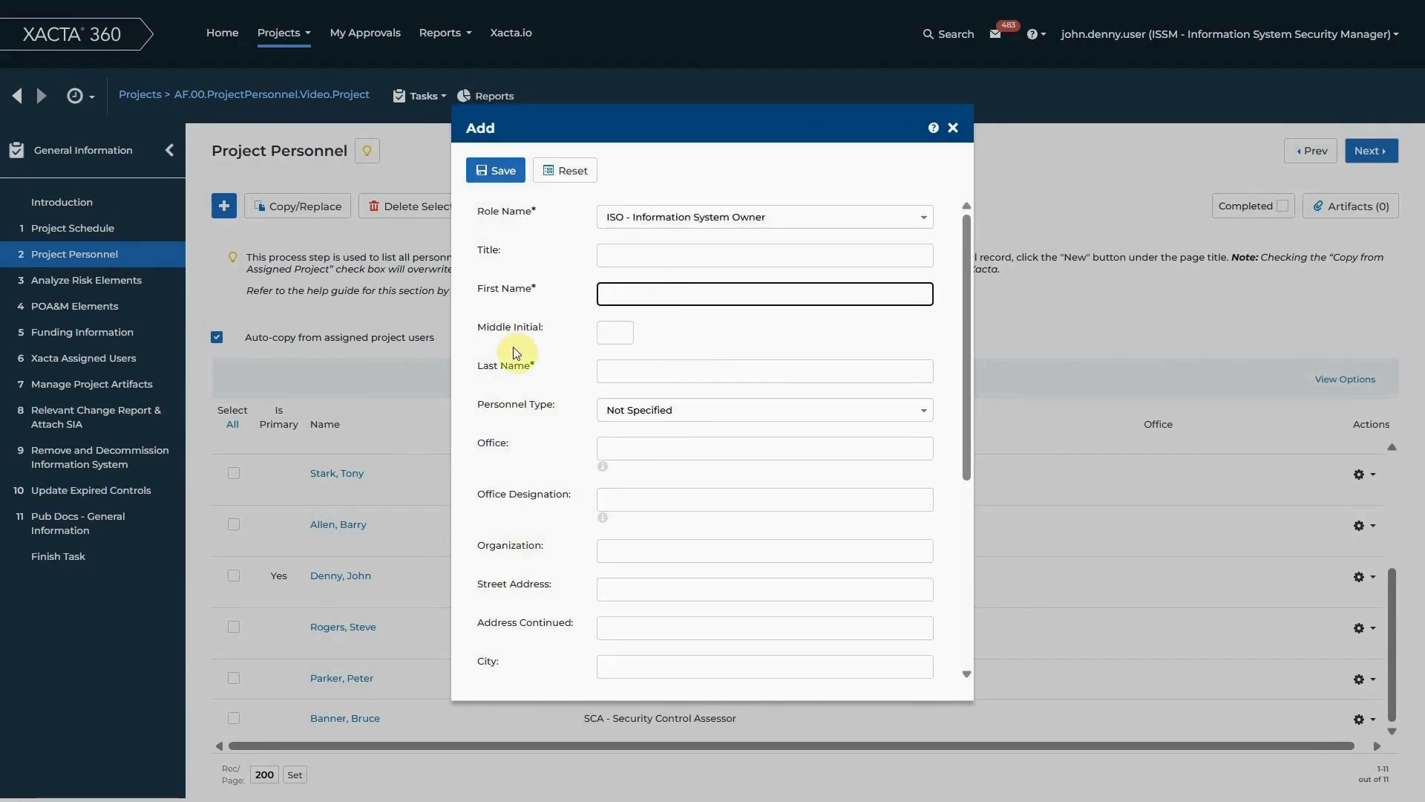
{"action": "type", "text": "Legolas"}
{"action": "key", "text": "Tab"}
{"action": "key", "text": "Tab"}
{"action": "type", "text": "Greenlead"}
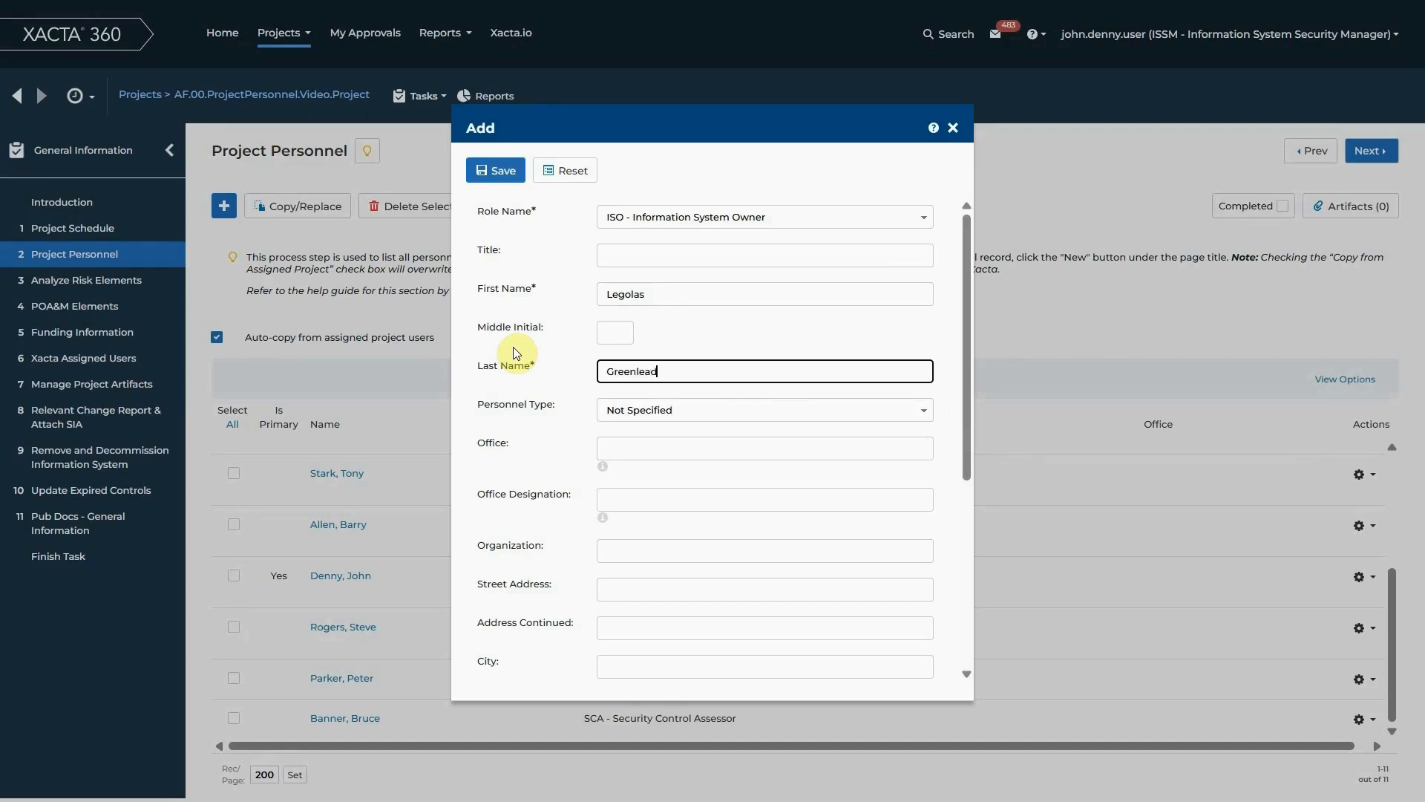
{"action": "key", "text": "BackSpace"}
{"action": "type", "text": "f"}
Set the new record's personnel type to Civilian (CIV) and its citizenship to United States
{"action": "left_click", "coordinate": [689, 412]}
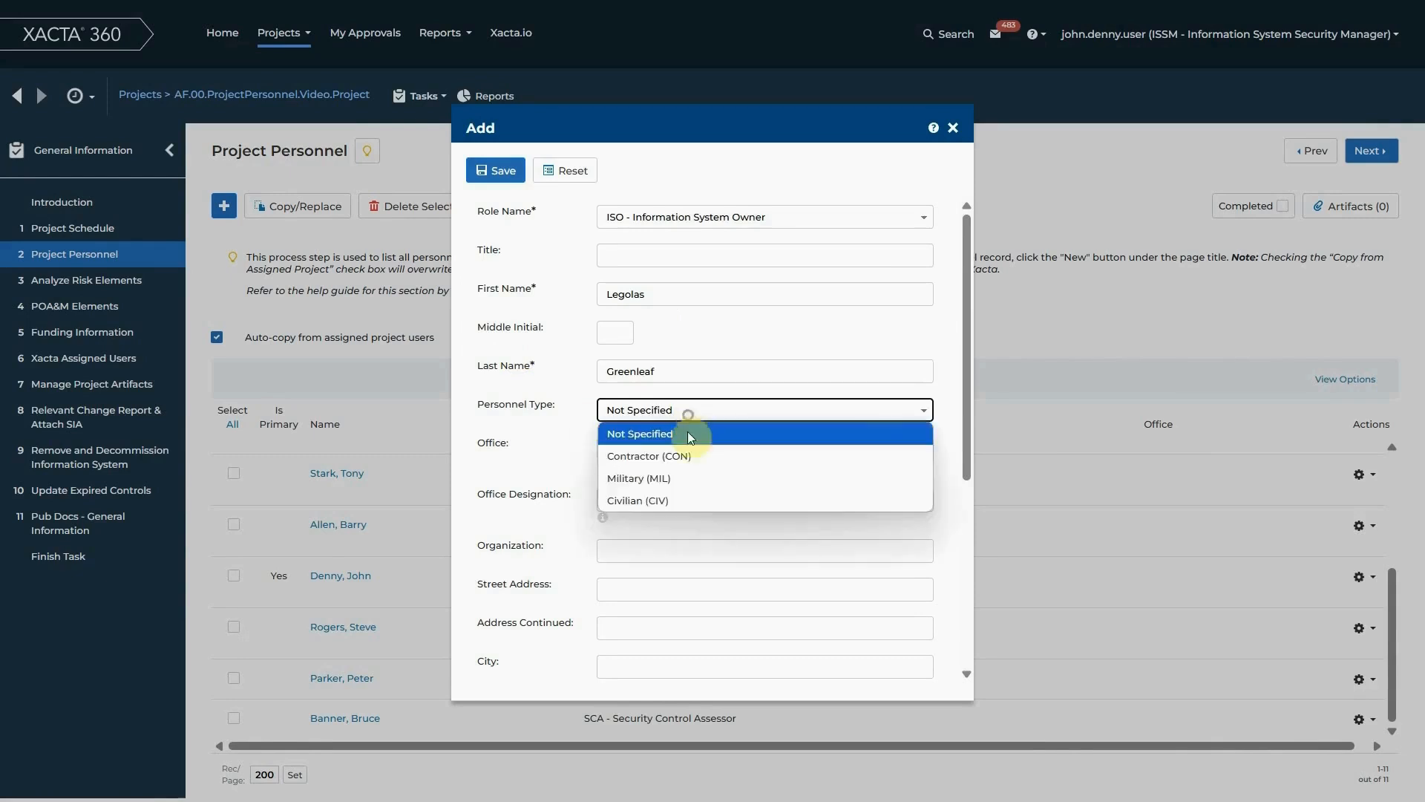
{"action": "left_click", "coordinate": [684, 499]}
{"action": "left_click", "coordinate": [559, 491]}
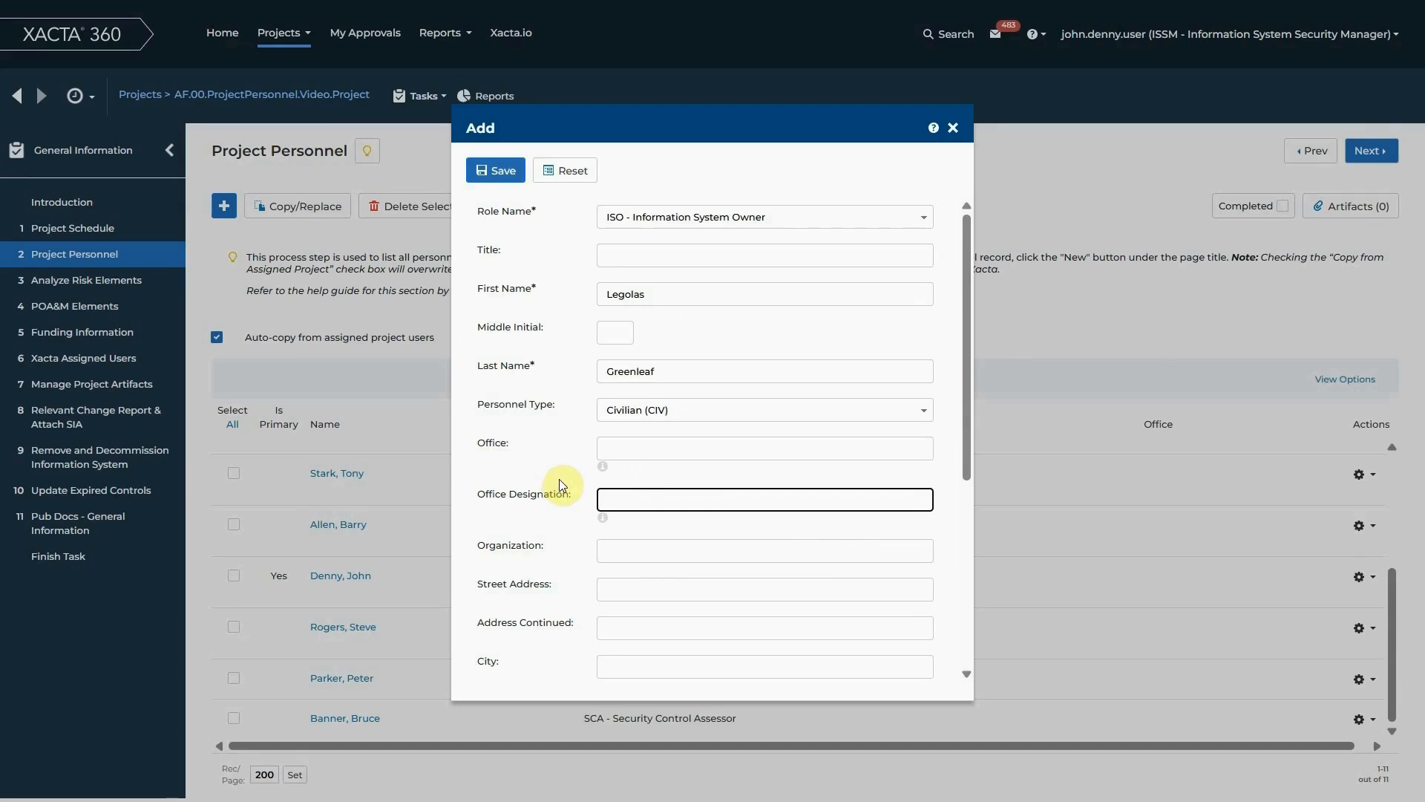
{"action": "scroll", "coordinate": [560, 485], "scroll_direction": "down", "scroll_amount": 5}
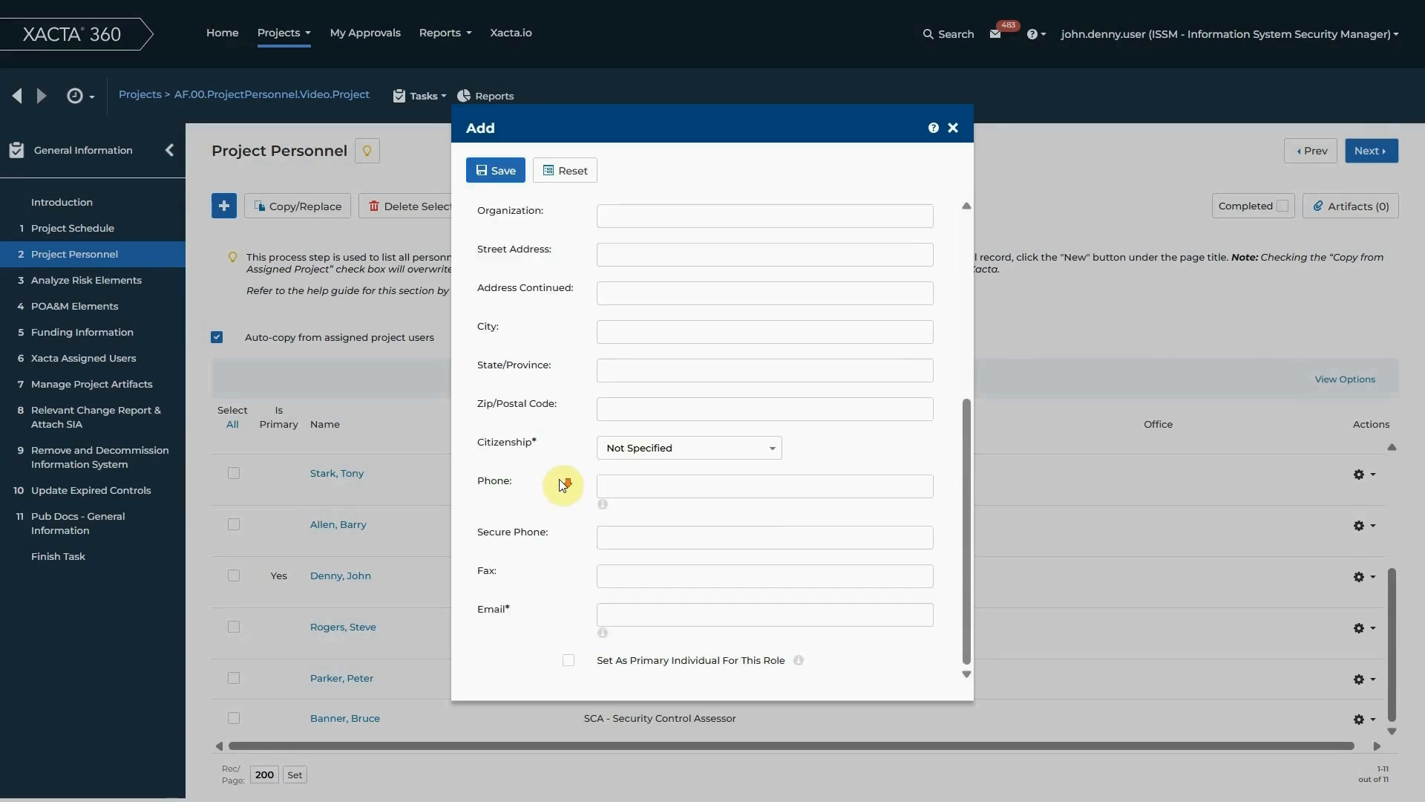
{"action": "left_click", "coordinate": [678, 448]}
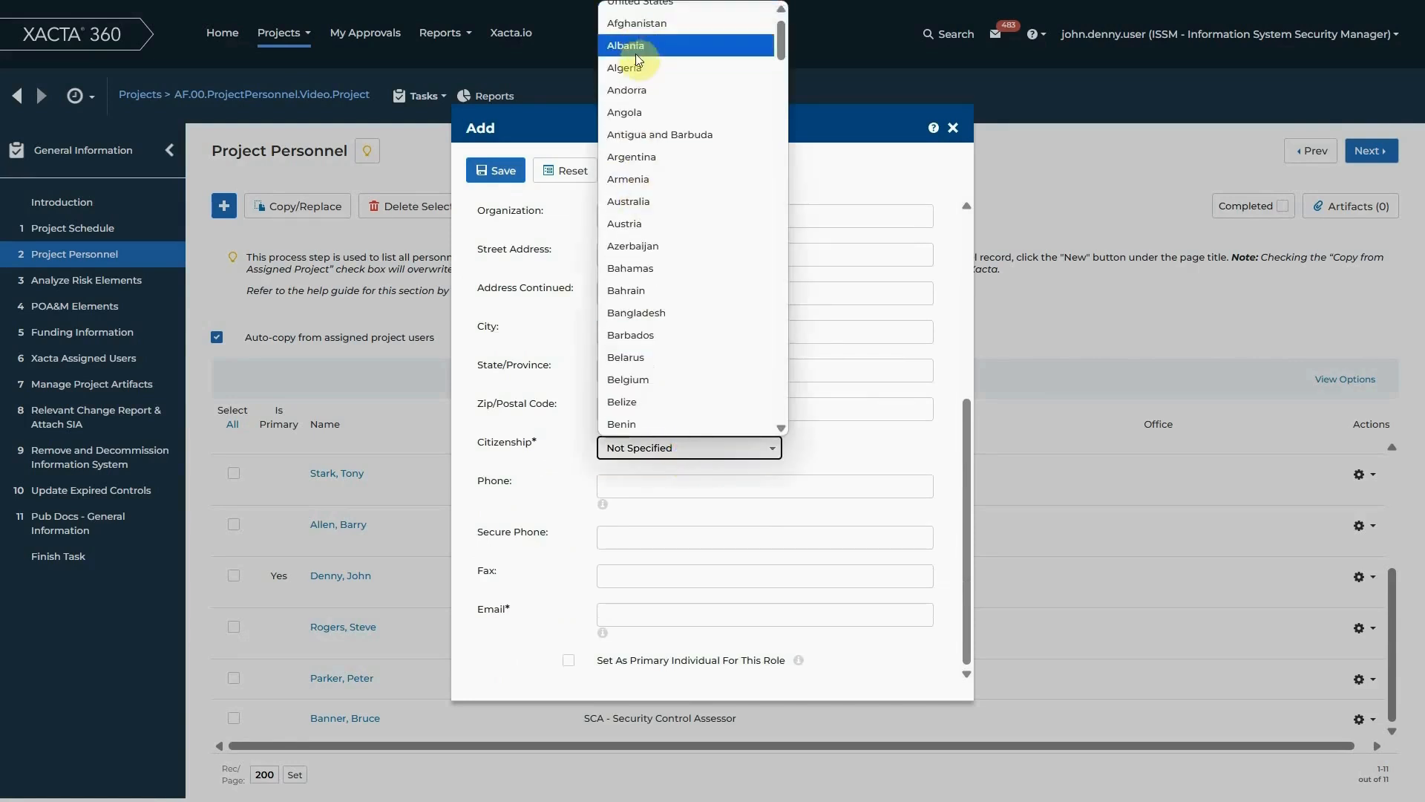
{"action": "scroll", "coordinate": [670, 89], "scroll_direction": "up", "scroll_amount": 1}
{"action": "left_click", "coordinate": [668, 34]}
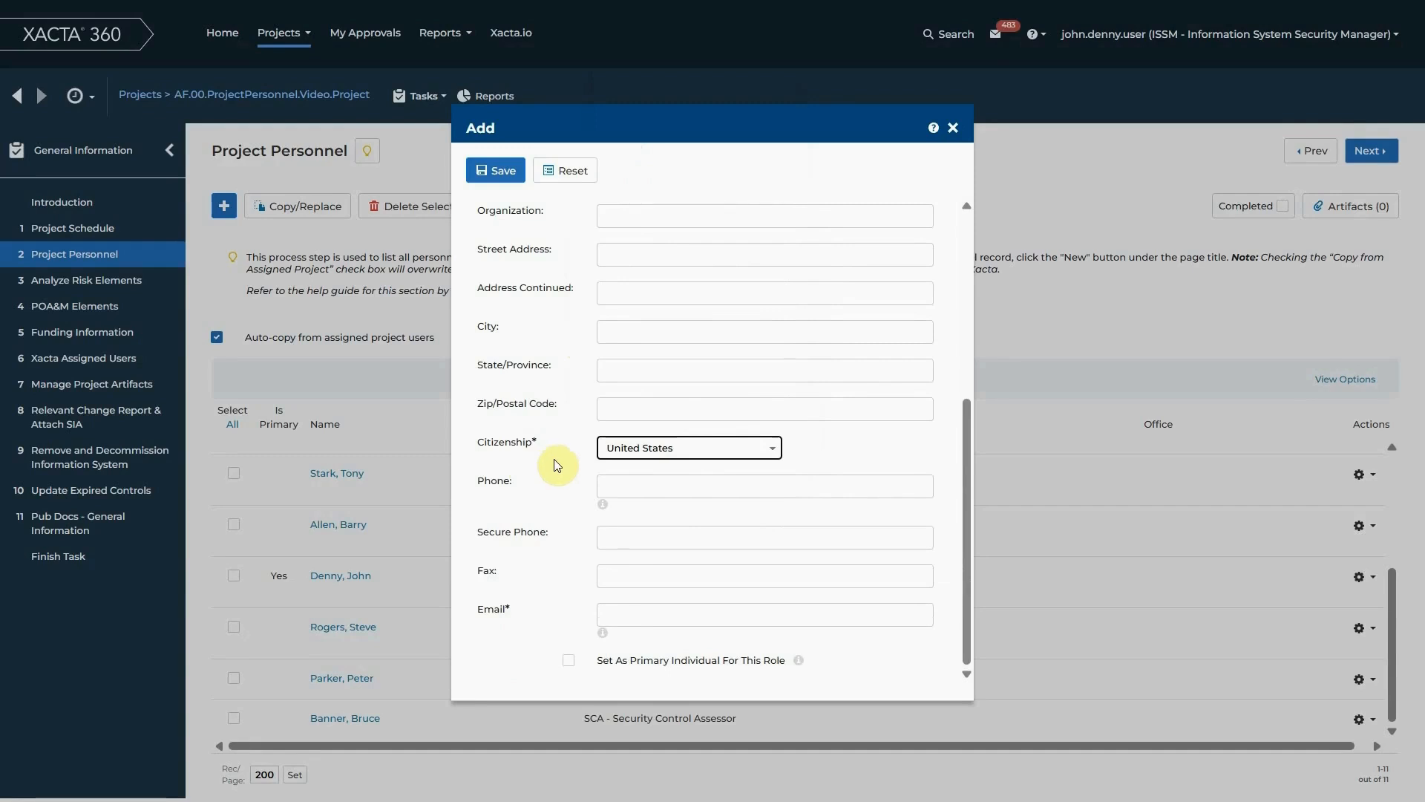
Fill in the secure phone number for the new Information System Owner, leaving the regular phone blank
{"action": "left_click", "coordinate": [613, 488]}
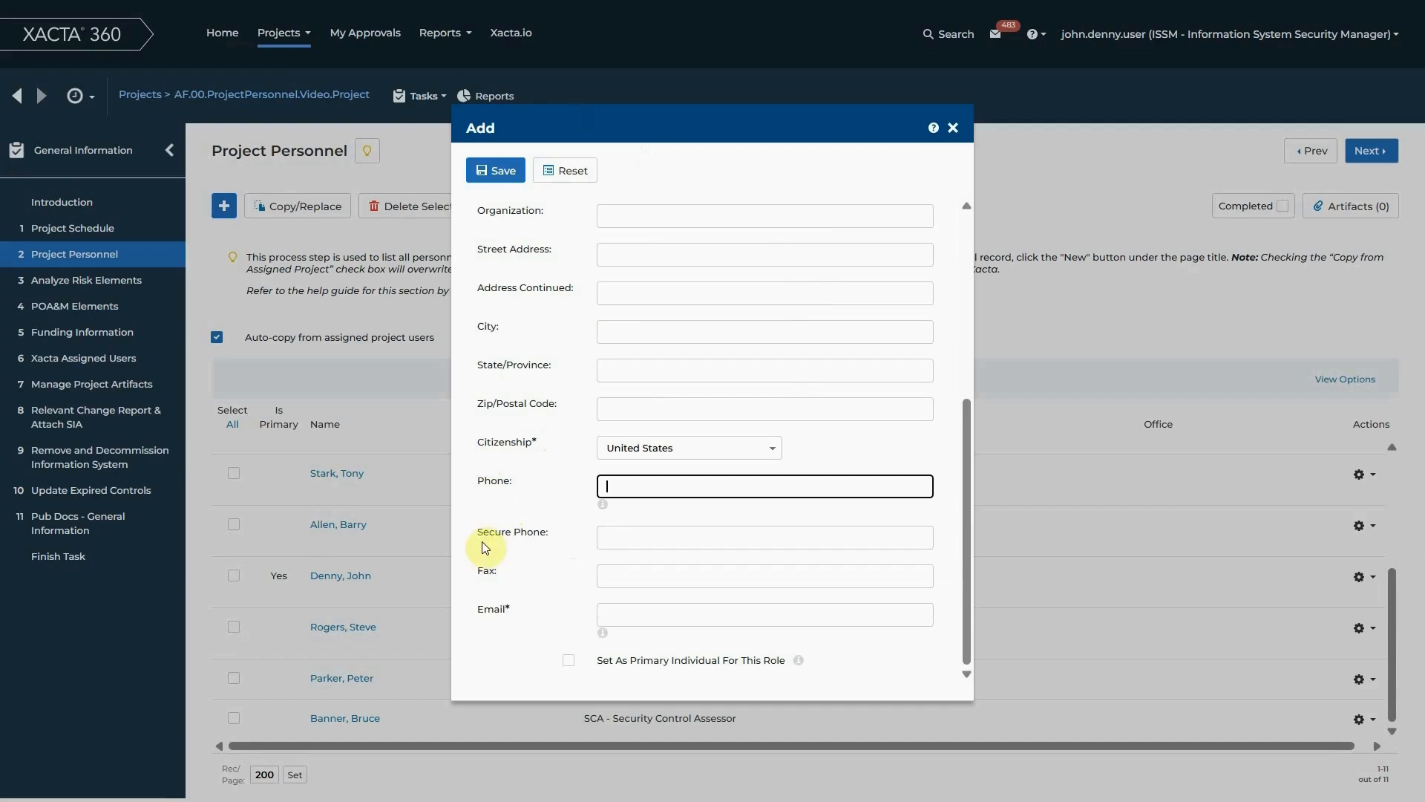
{"action": "left_click", "coordinate": [627, 543]}
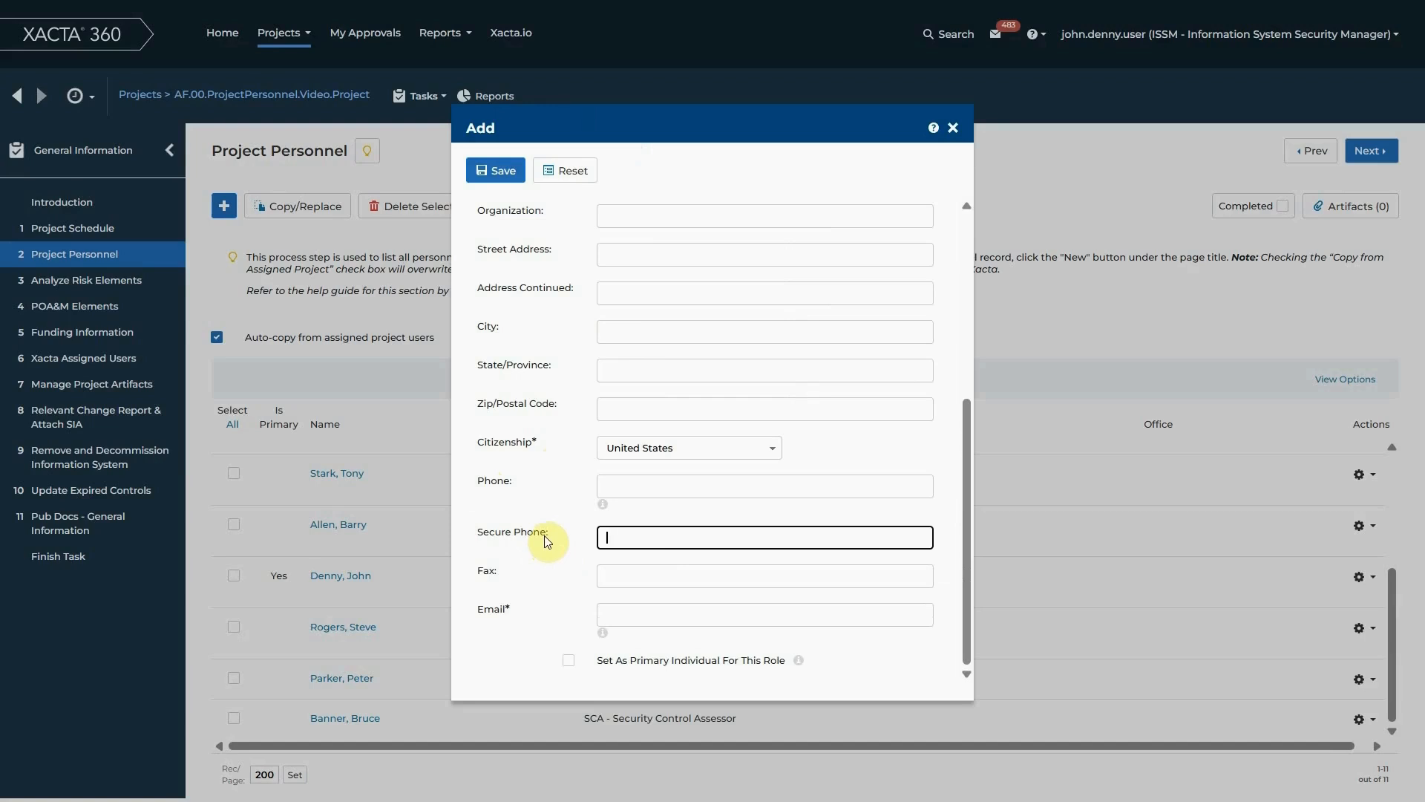
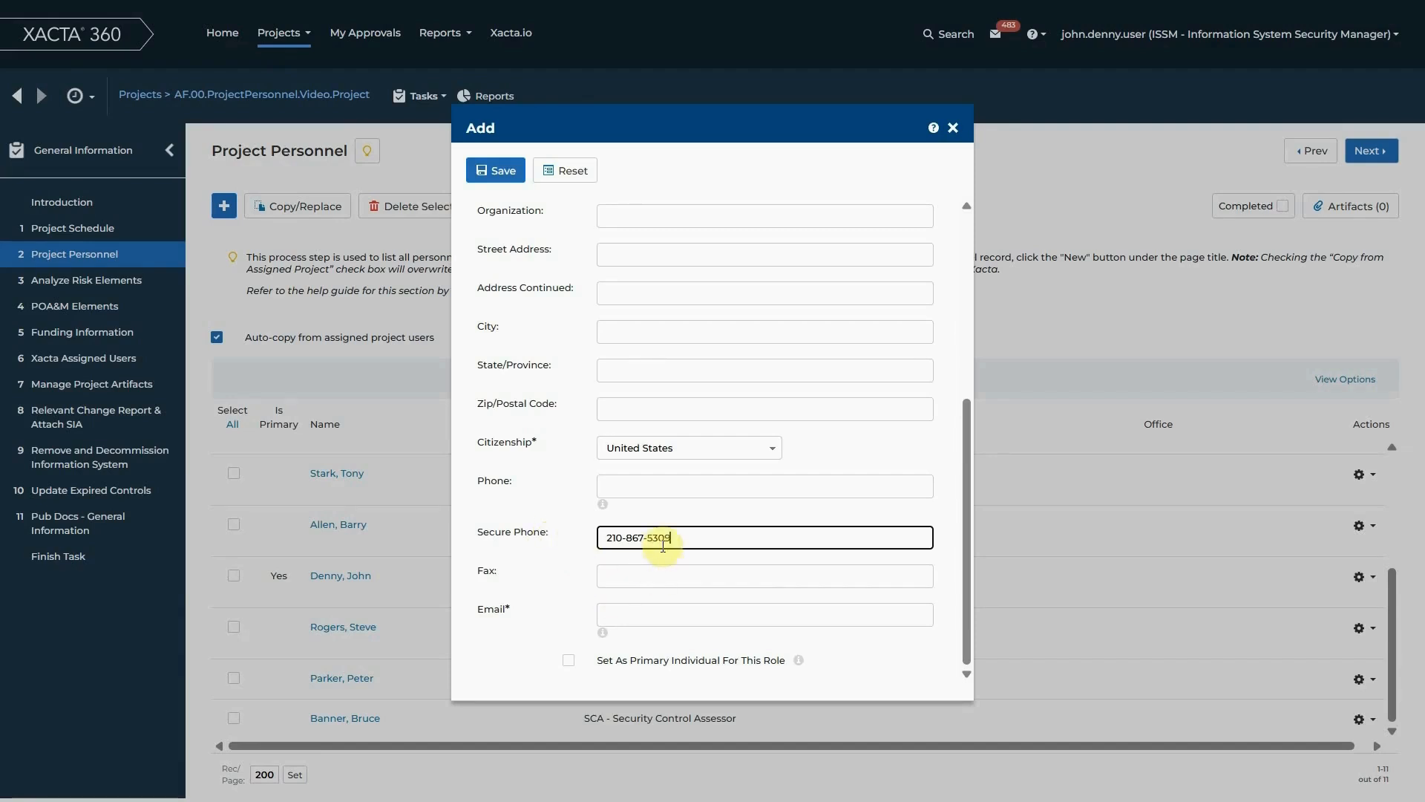
Fill in the new Information System Owner's high-side email address
{"action": "left_click", "coordinate": [646, 613]}
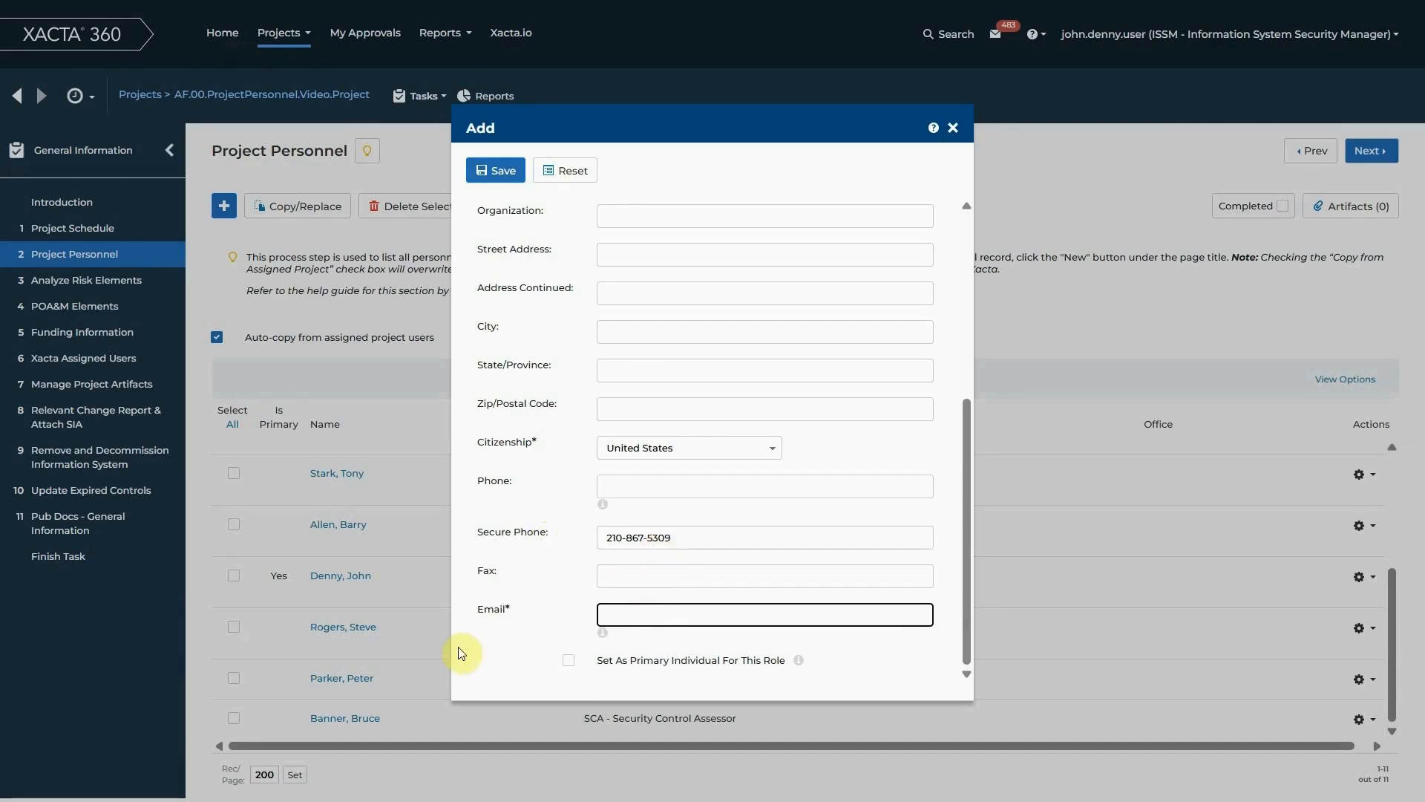
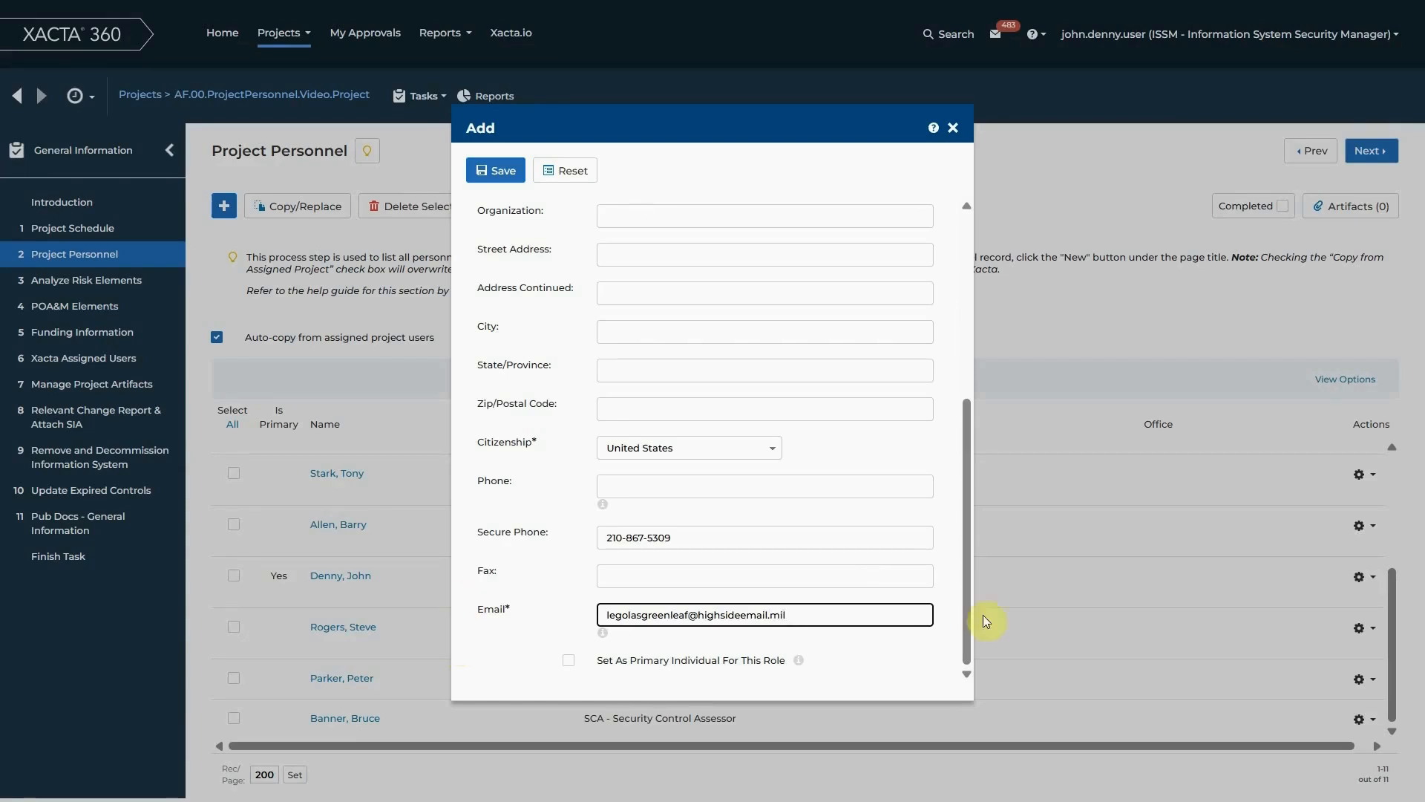
Set the new Information System Owner as the primary individual for this role and save the record
{"action": "left_click", "coordinate": [570, 663]}
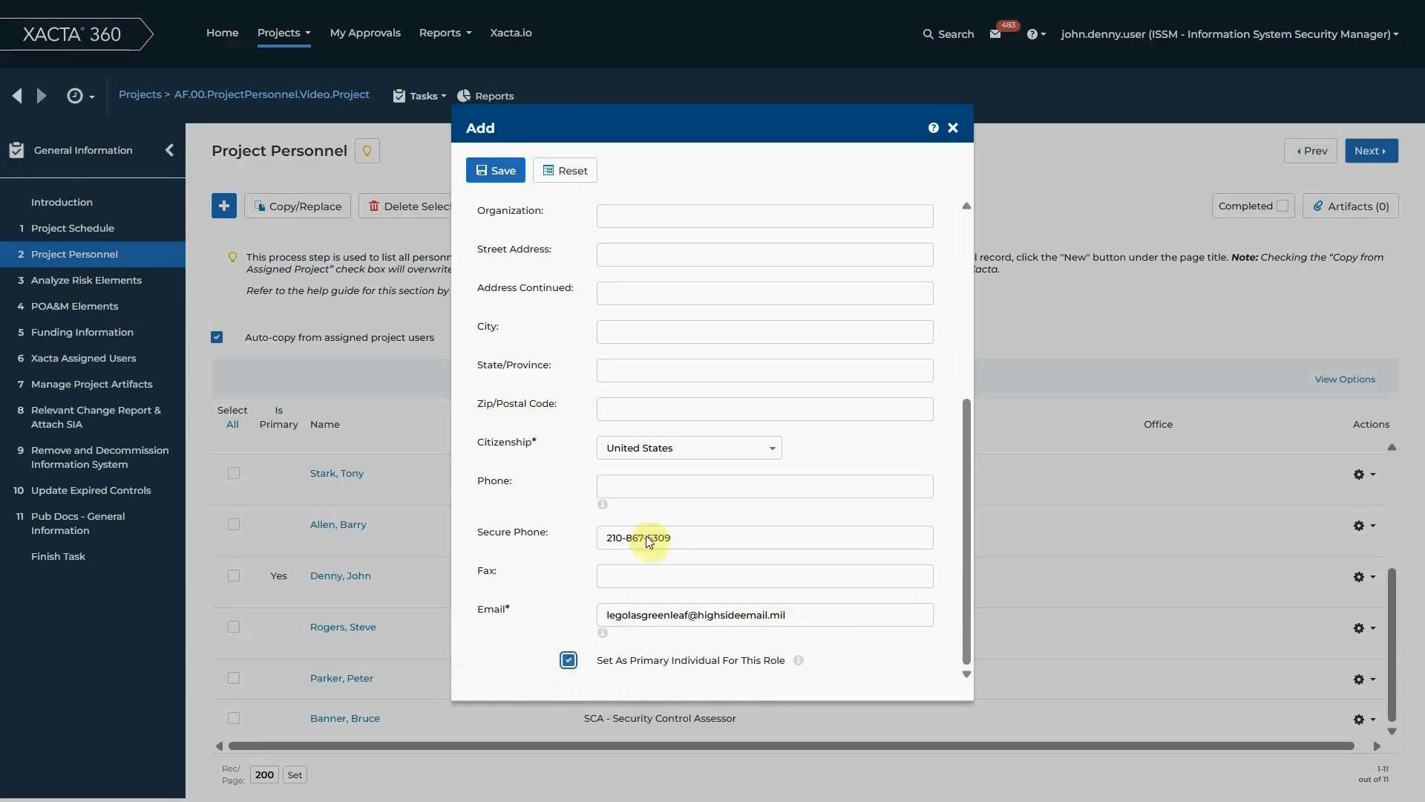
{"action": "left_click", "coordinate": [494, 170]}
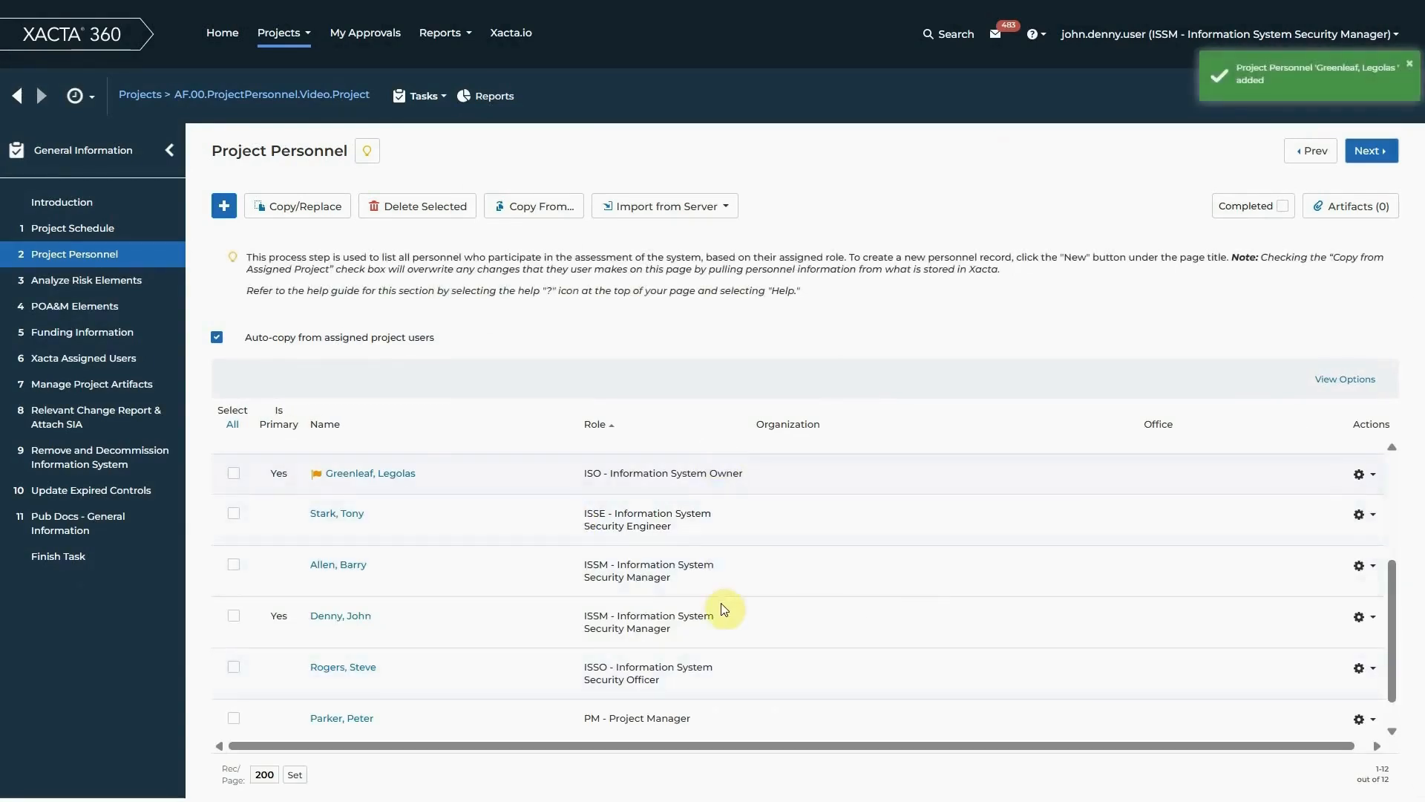
Review the full personnel list, checking which roles have a primary individual and which still lack one
{"action": "scroll", "coordinate": [880, 616], "scroll_direction": "up", "scroll_amount": 3}
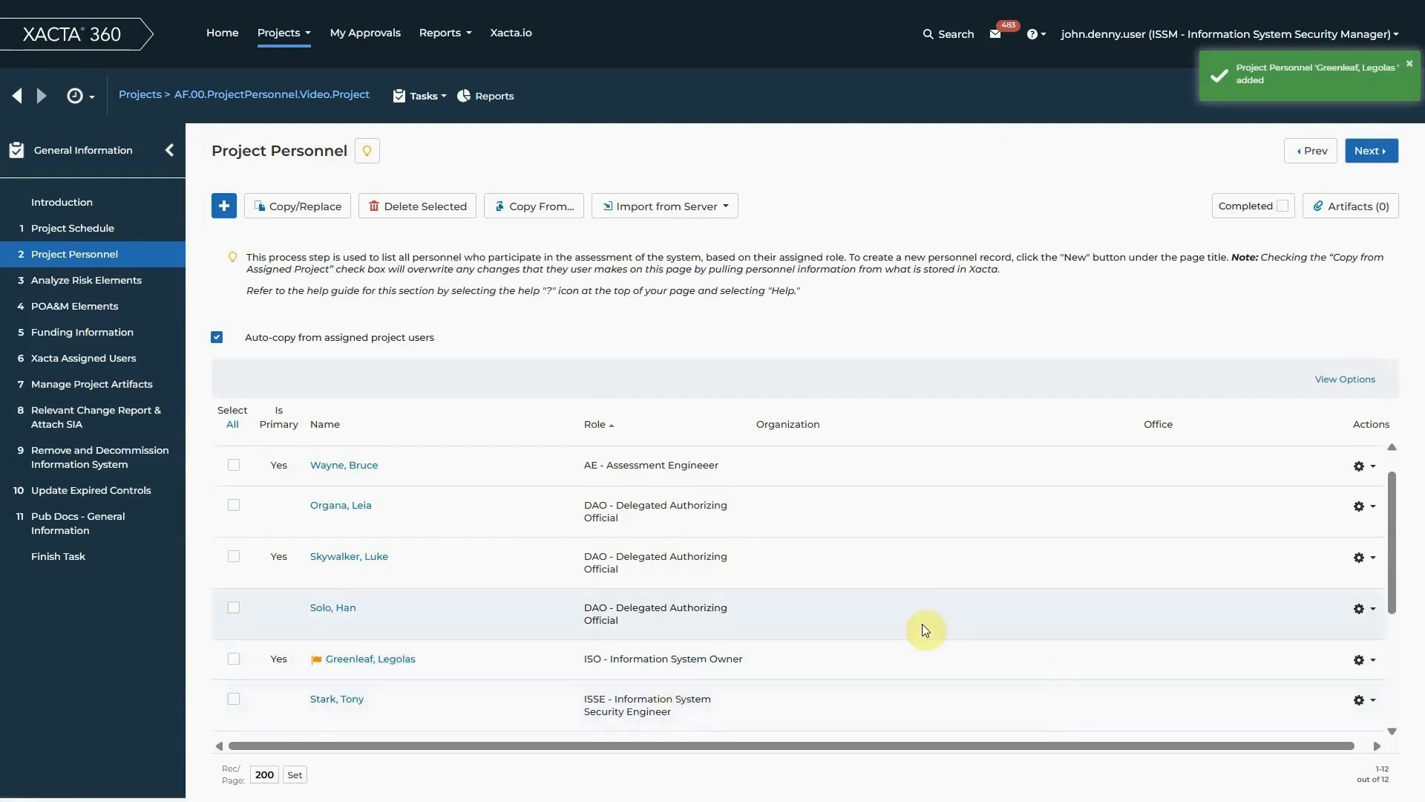
{"action": "scroll", "coordinate": [925, 632], "scroll_direction": "up", "scroll_amount": 1}
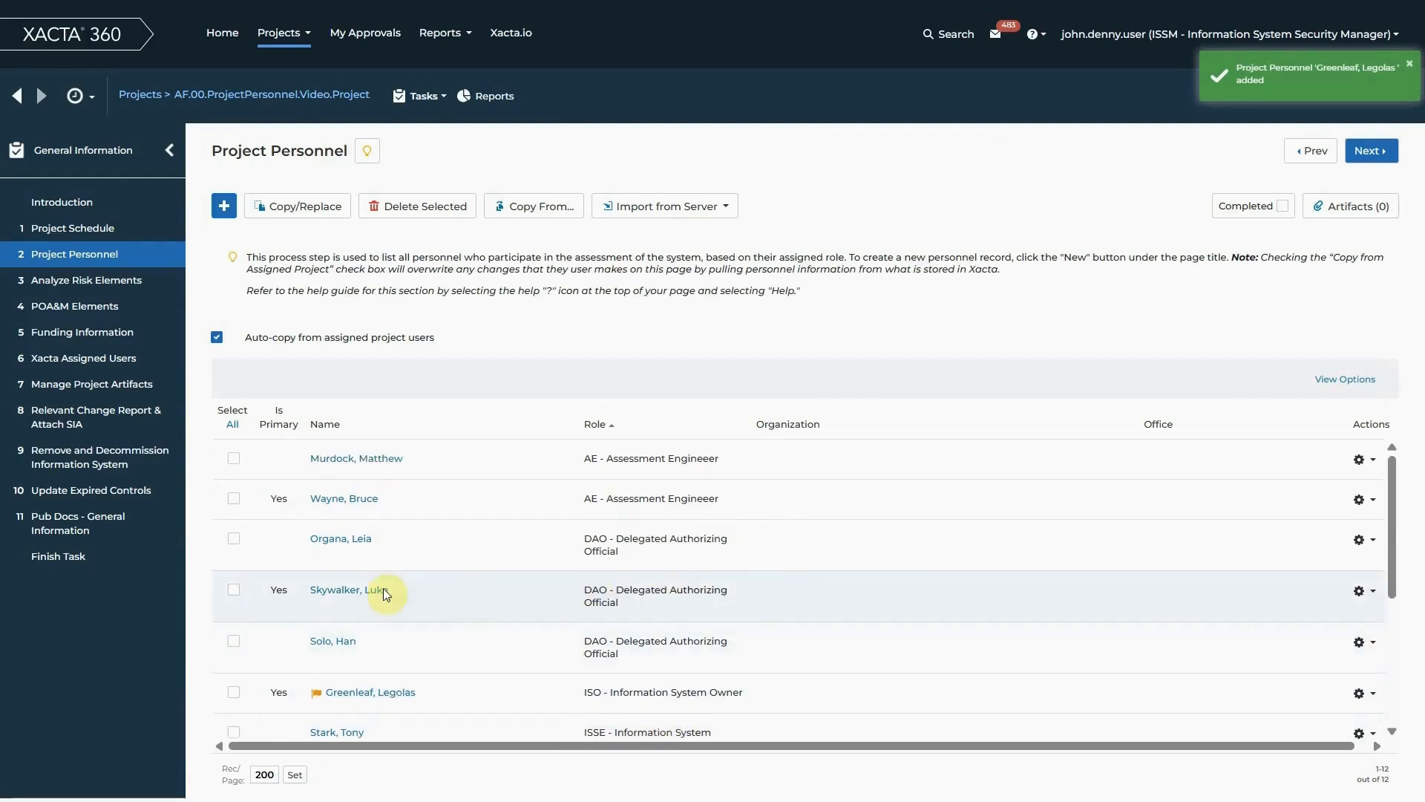
{"action": "scroll", "coordinate": [654, 564], "scroll_direction": "down", "scroll_amount": 3}
{"action": "scroll", "coordinate": [653, 569], "scroll_direction": "down", "scroll_amount": 3}
{"action": "scroll", "coordinate": [652, 568], "scroll_direction": "up", "scroll_amount": 3}
{"action": "scroll", "coordinate": [650, 568], "scroll_direction": "down", "scroll_amount": 3}
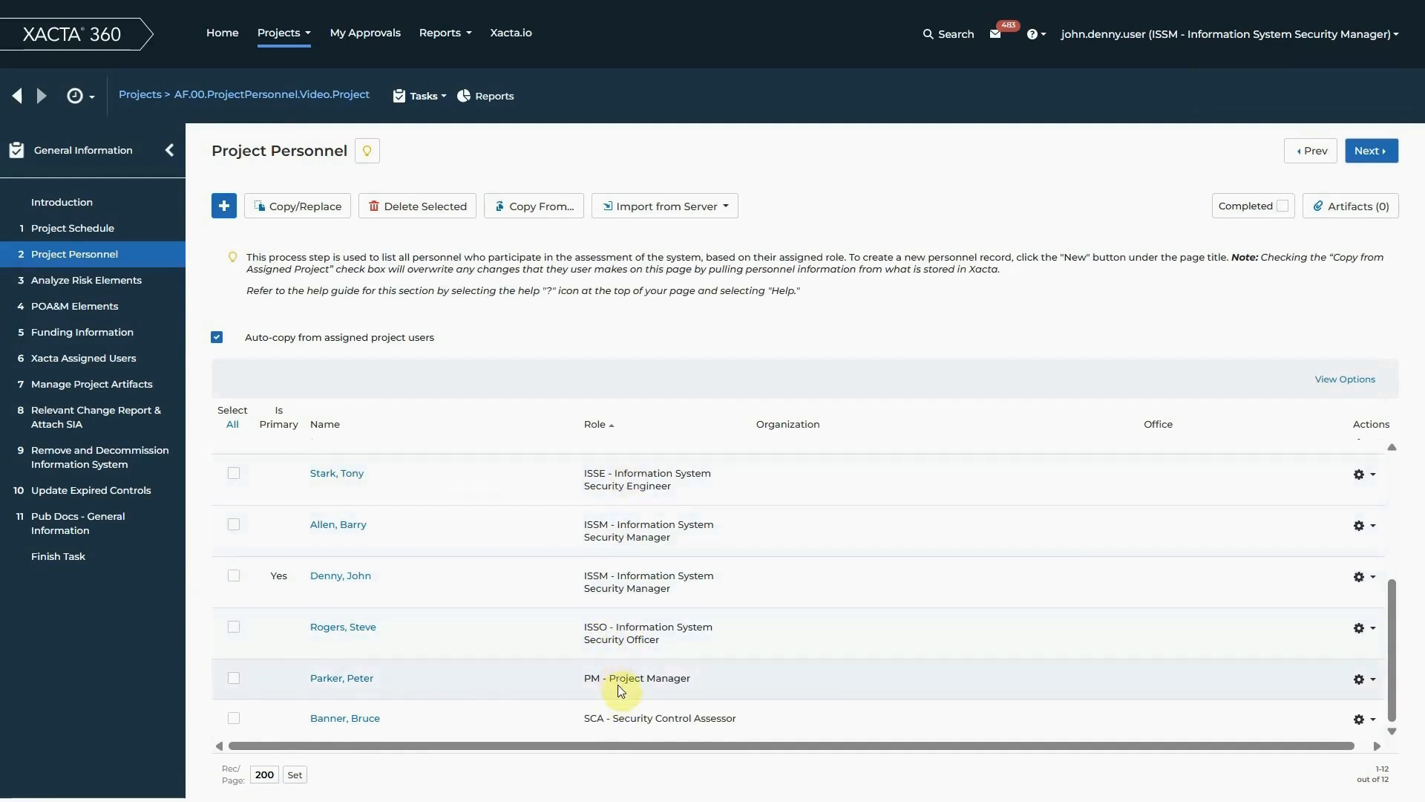
{"action": "scroll", "coordinate": [618, 683], "scroll_direction": "up", "scroll_amount": 1}
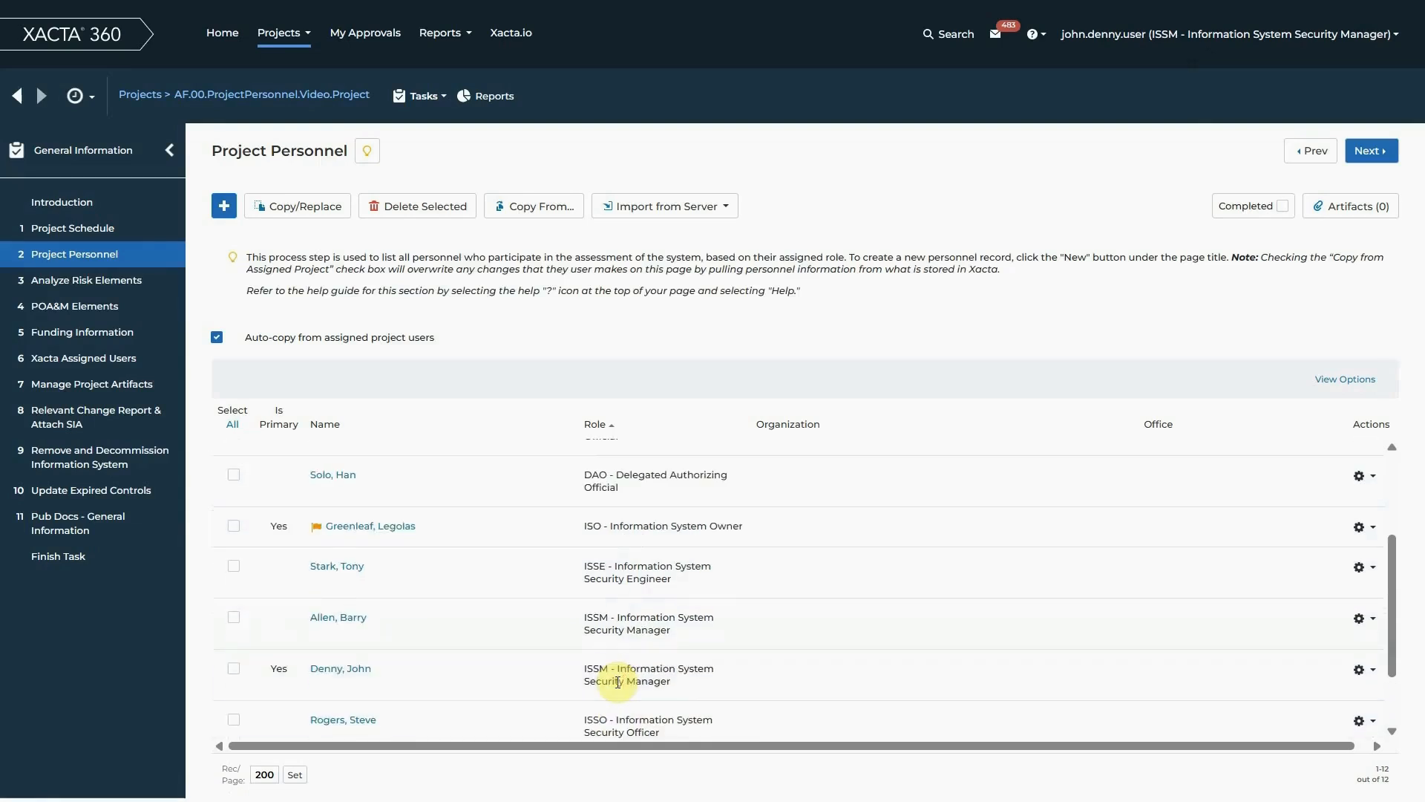
{"action": "scroll", "coordinate": [618, 680], "scroll_direction": "down", "scroll_amount": 1}
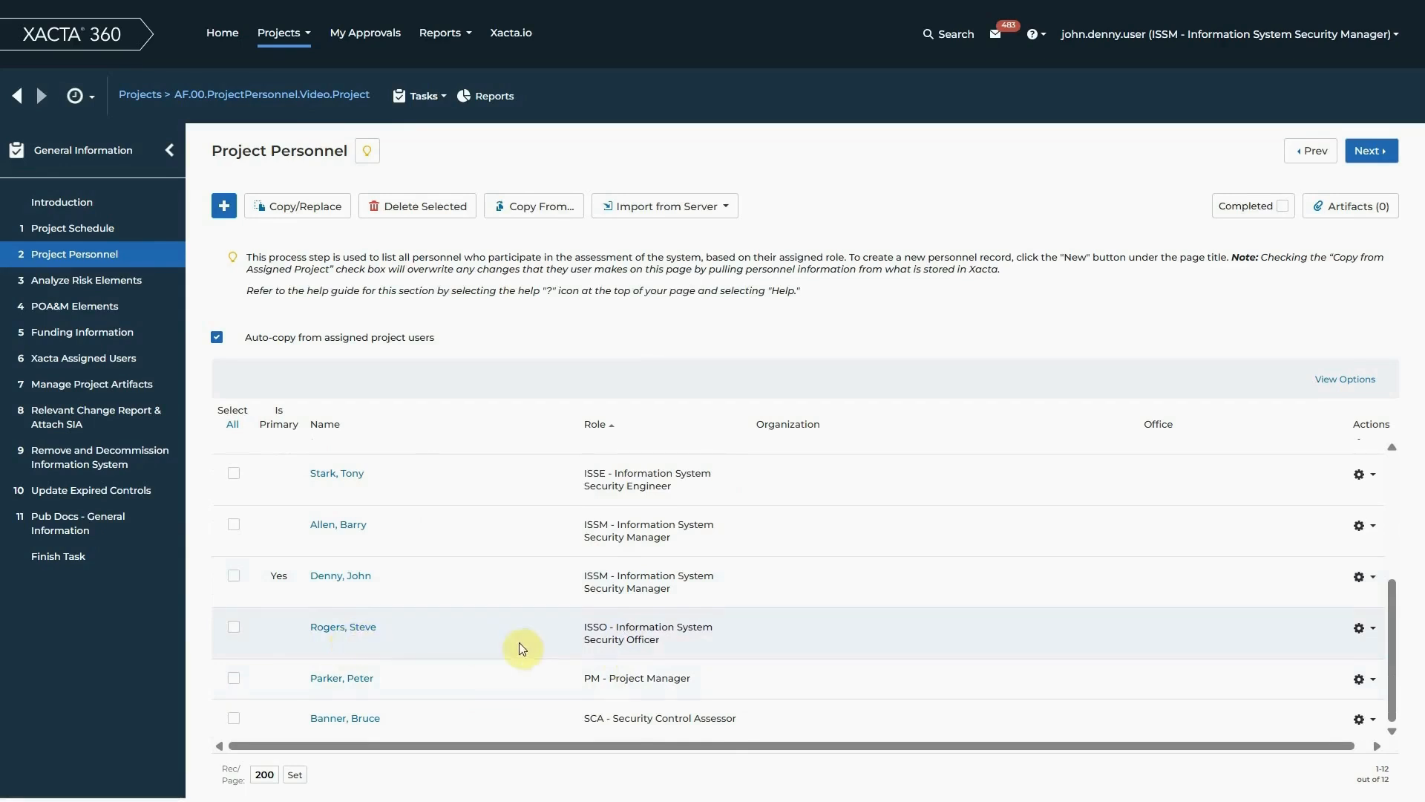
Edit the Information System Security Officer's record and fill in the secure phone number
{"action": "left_click", "coordinate": [1372, 632]}
{"action": "left_click", "coordinate": [1329, 653]}
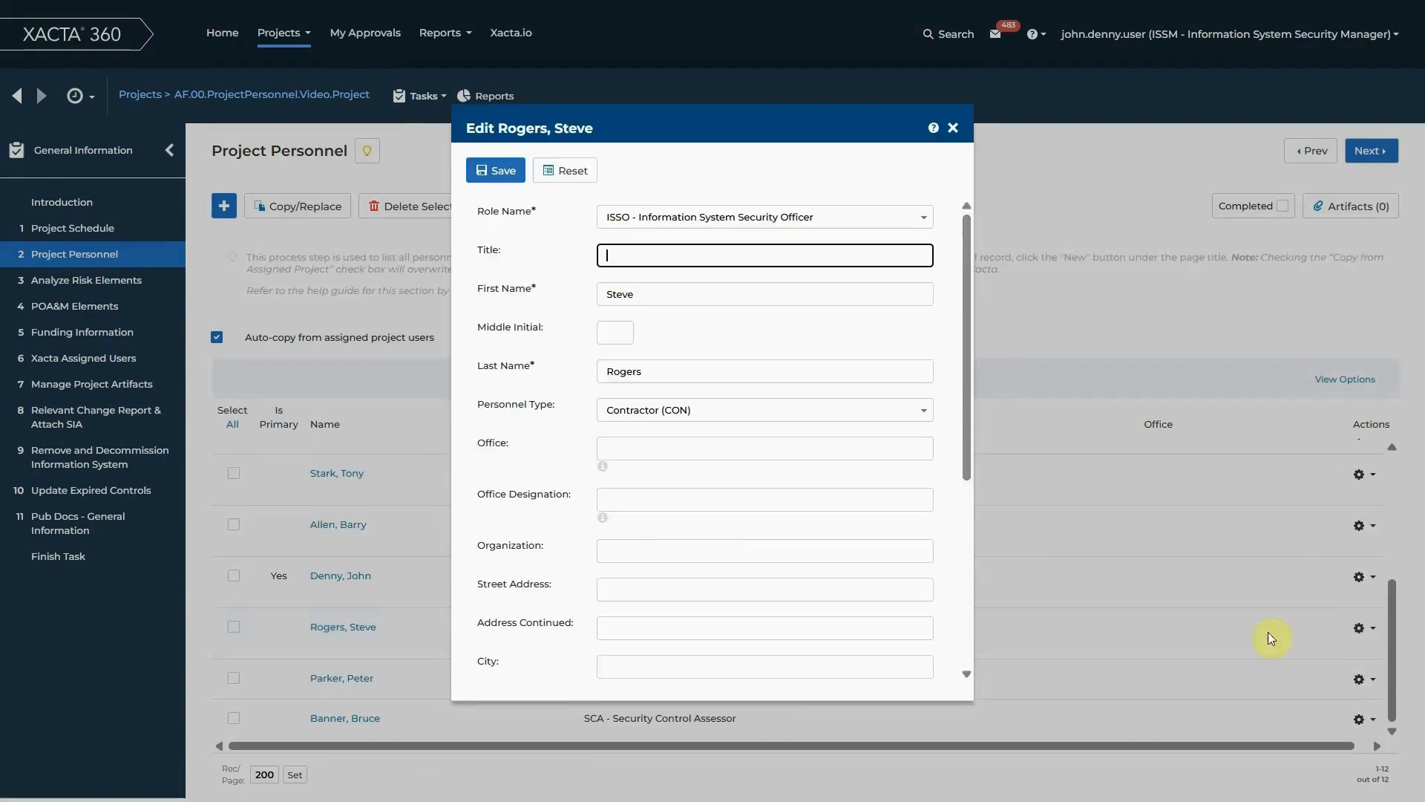
{"action": "scroll", "coordinate": [561, 542], "scroll_direction": "down", "scroll_amount": 5}
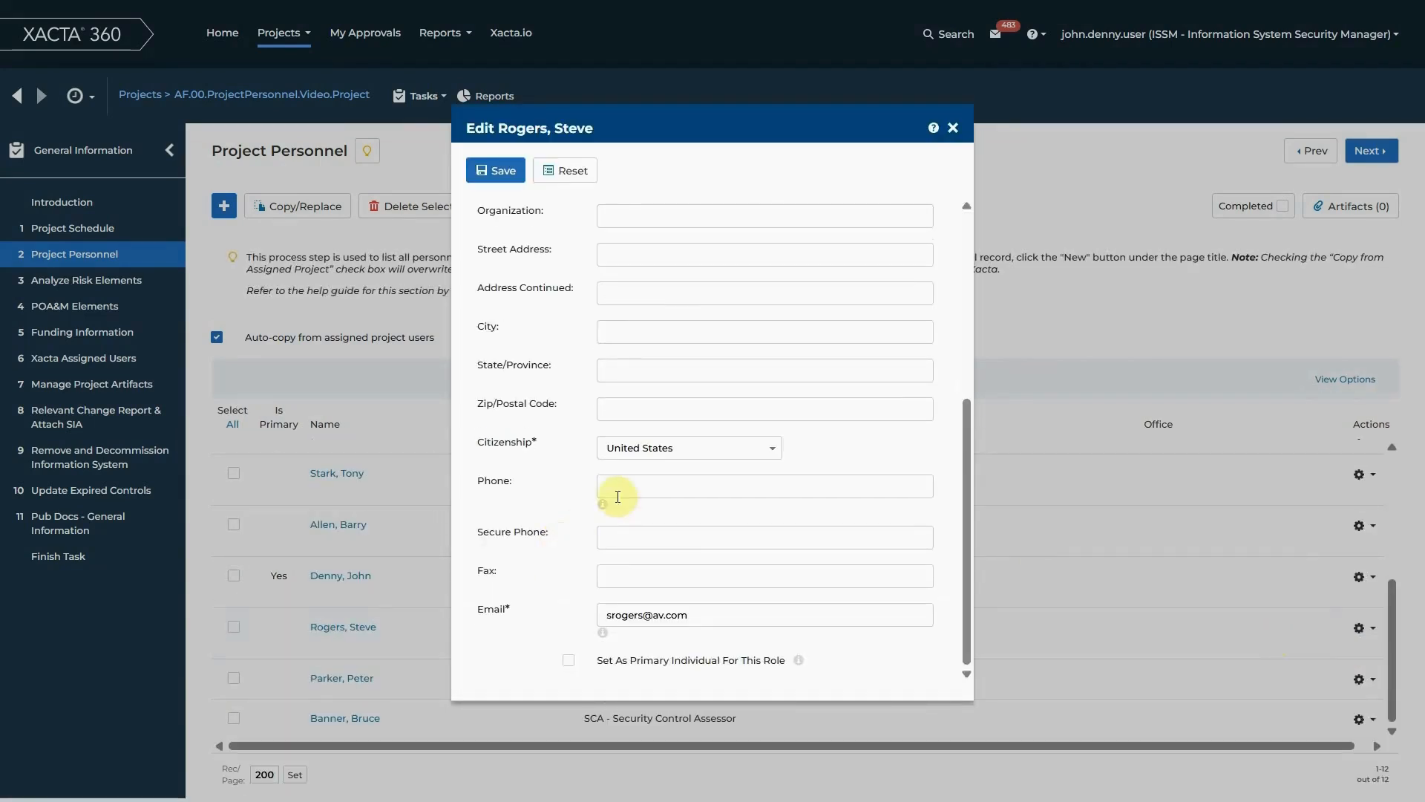
{"action": "left_click", "coordinate": [622, 543]}
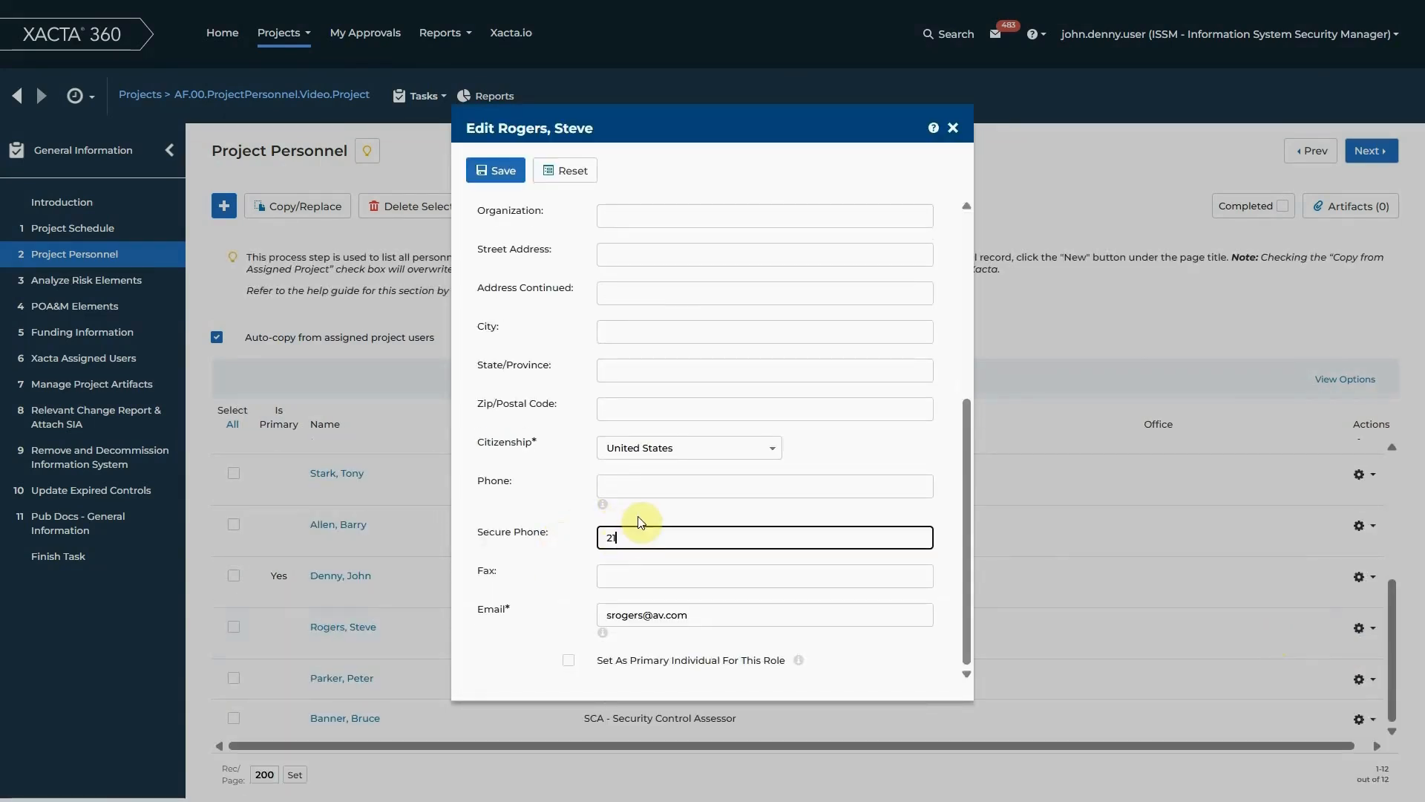
{"action": "left_click", "coordinate": [703, 616]}
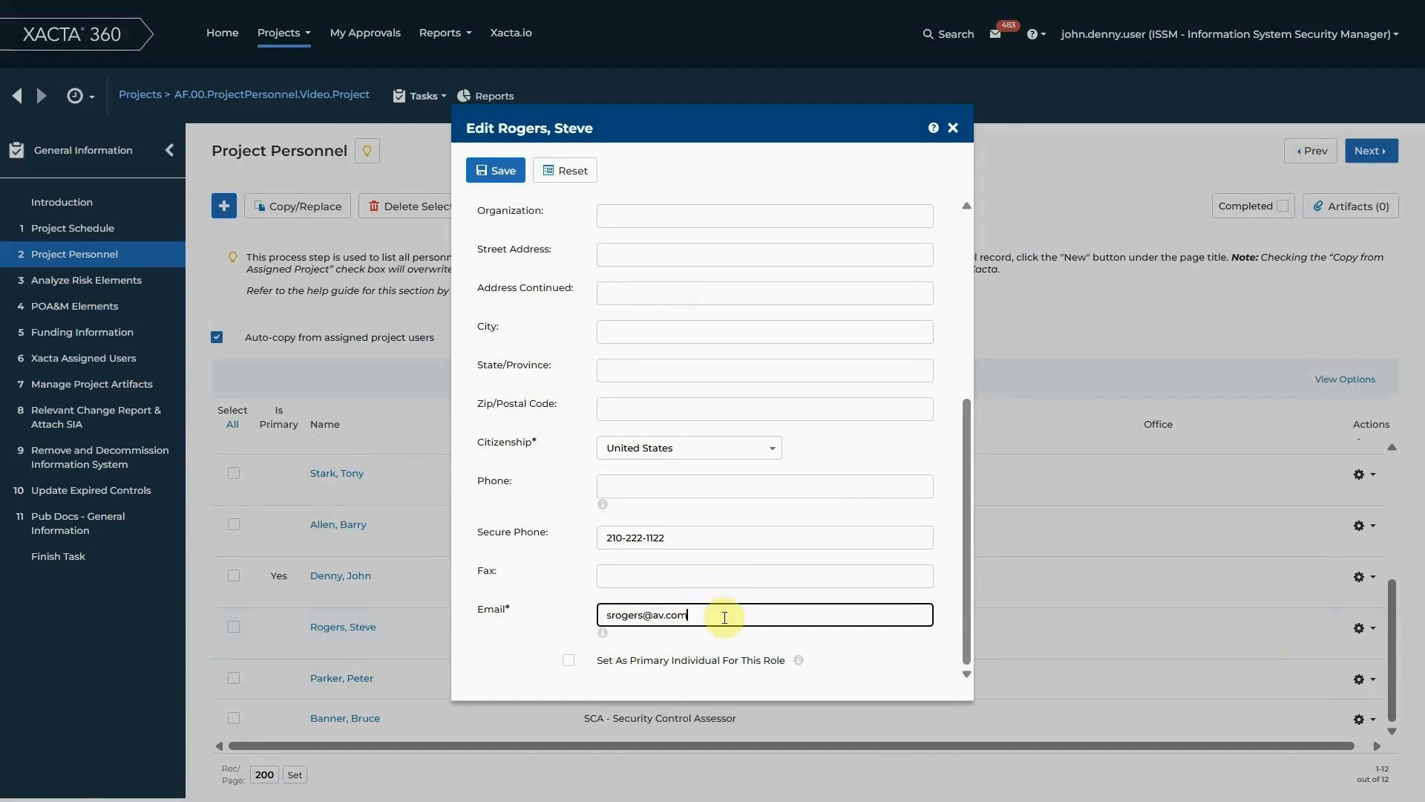
{"action": "key", "text": "BackSpace"}
{"action": "key", "text": "BackSpace"}
{"action": "key", "text": "BackSpace"}
{"action": "key", "text": "BackSpace"}
{"action": "key", "text": "BackSpace"}
{"action": "type", "text": "highsid"}
{"action": "type", "text": "e.mil"}
{"action": "left_click", "coordinate": [570, 661]}
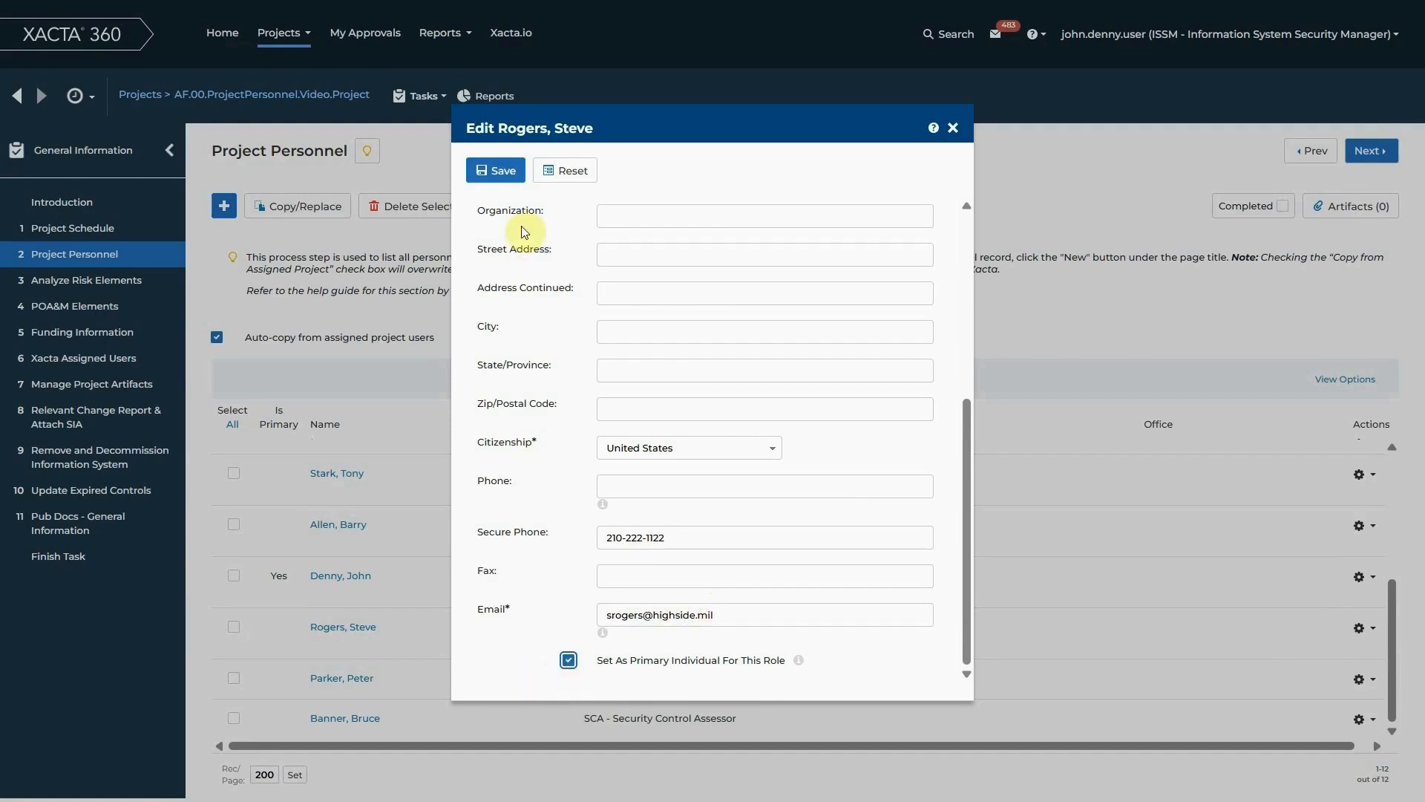
{"action": "left_click", "coordinate": [496, 170]}
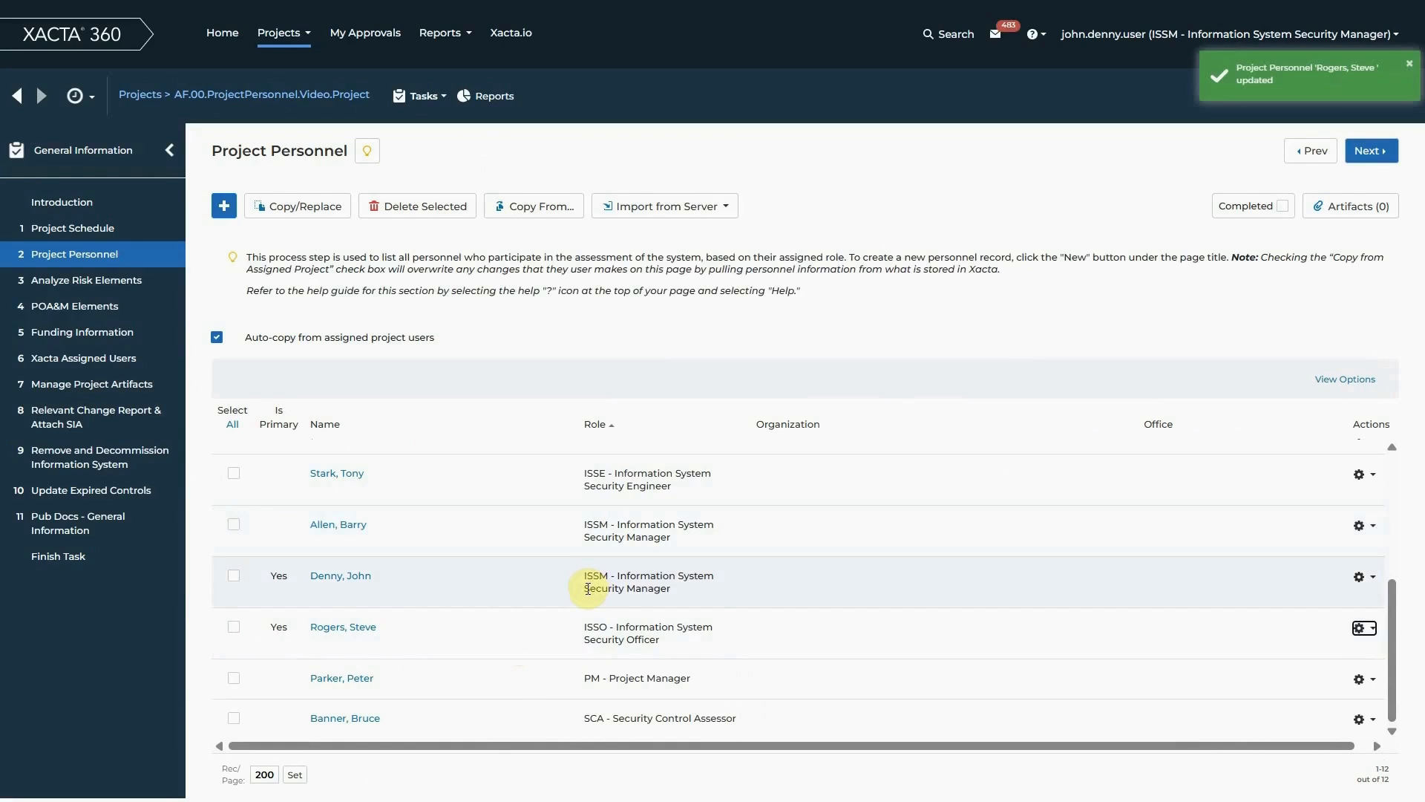
Delete the manually added Information System Owner record, marked with a flag, from the project personnel list
{"action": "scroll", "coordinate": [588, 589], "scroll_direction": "up", "scroll_amount": 5}
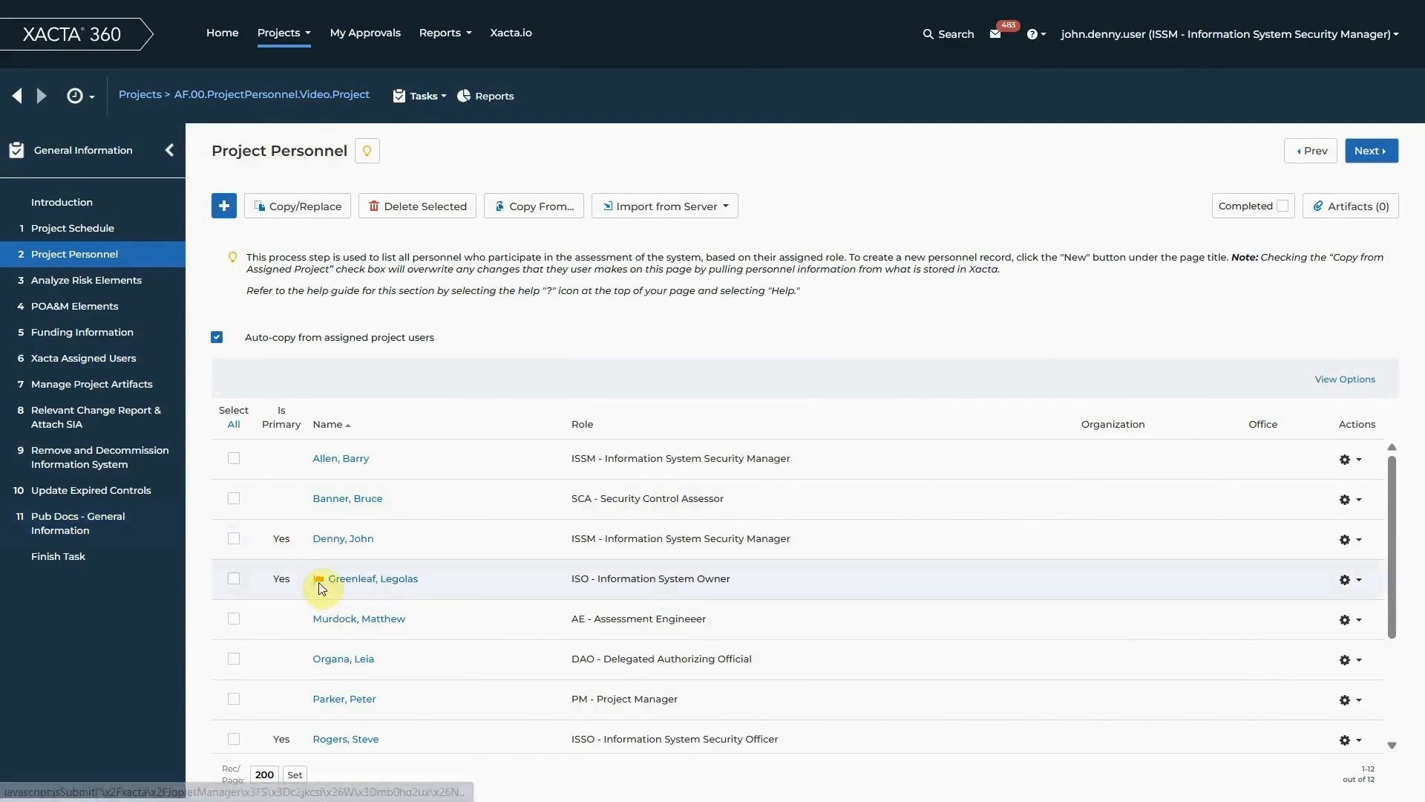
{"action": "mouse_move", "coordinate": [321, 588]}
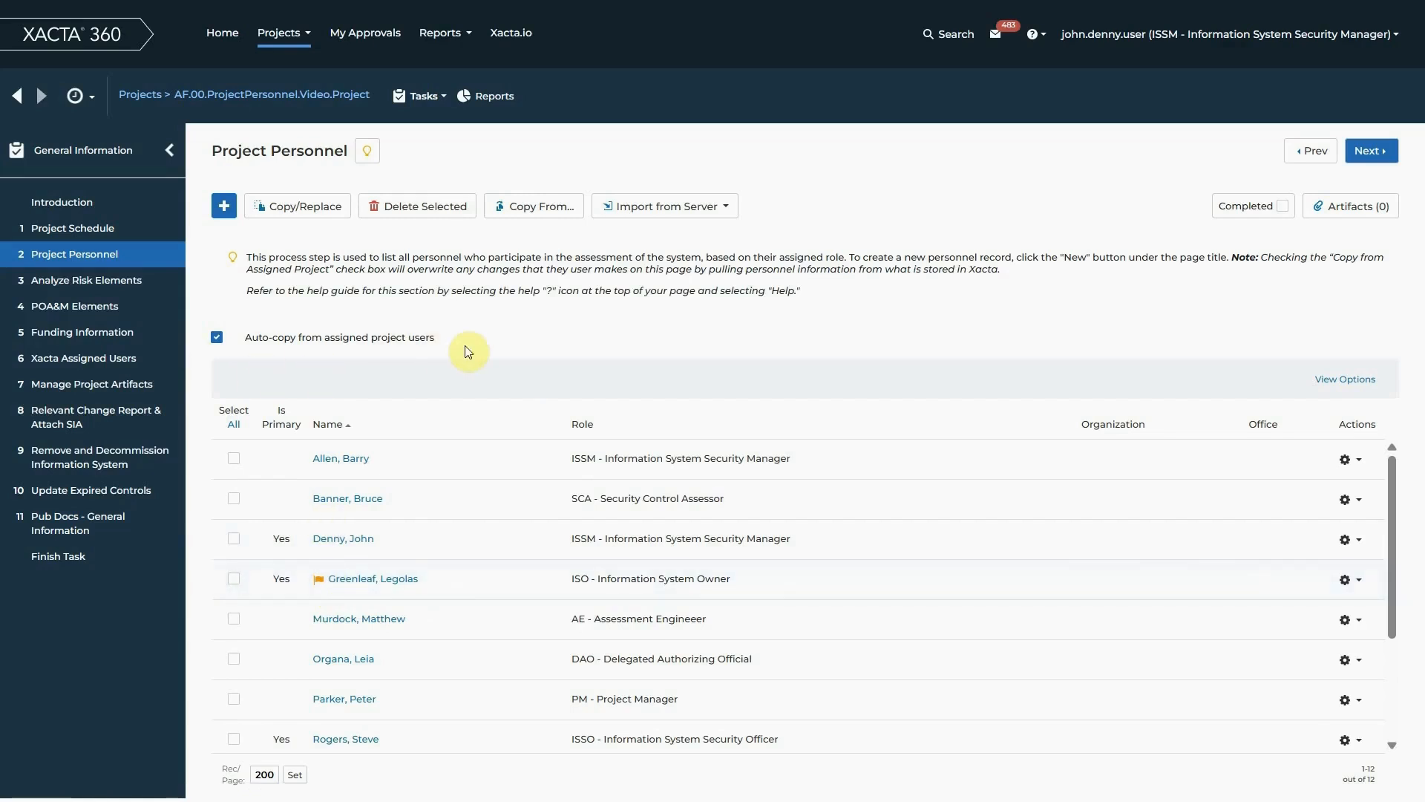
{"action": "left_click", "coordinate": [1355, 579]}
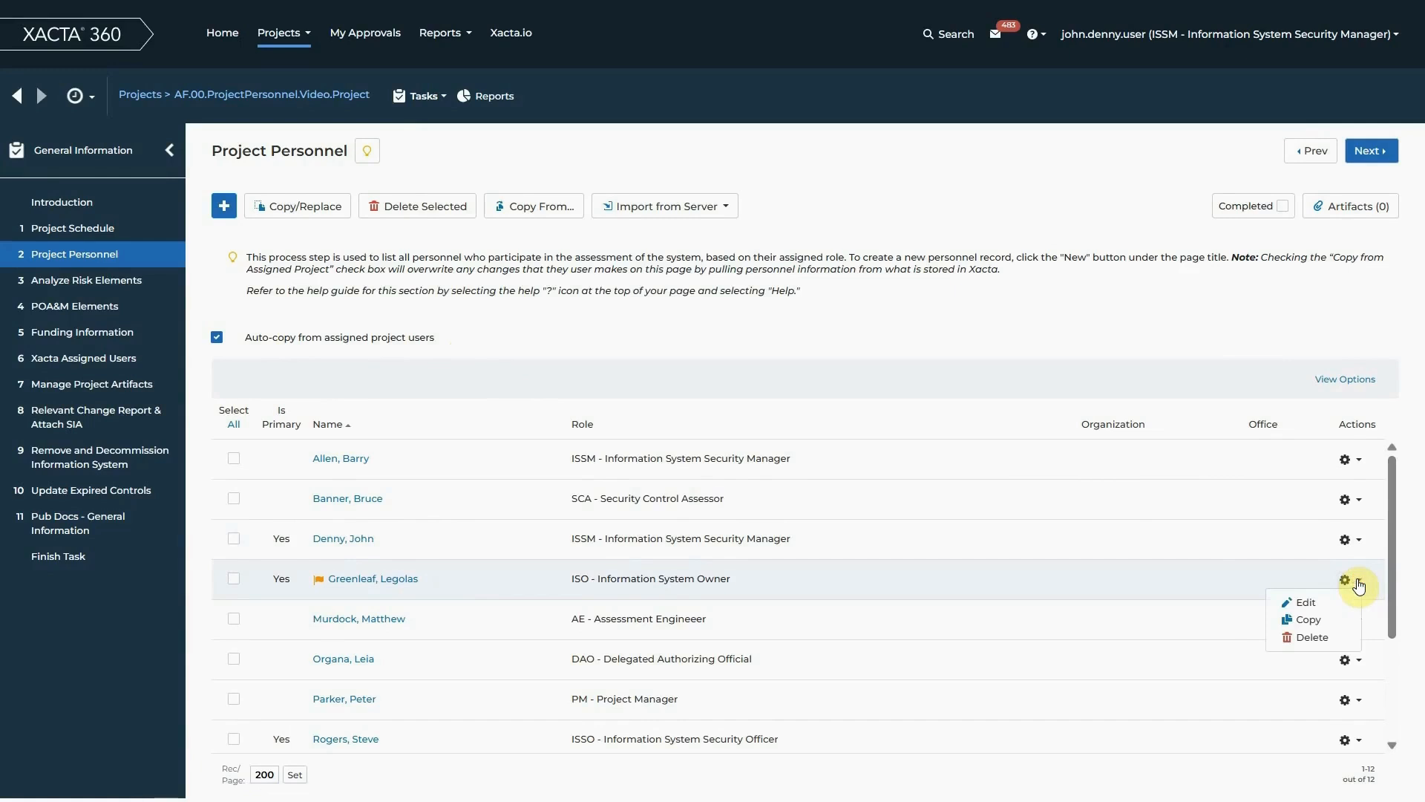
{"action": "left_click", "coordinate": [1332, 645]}
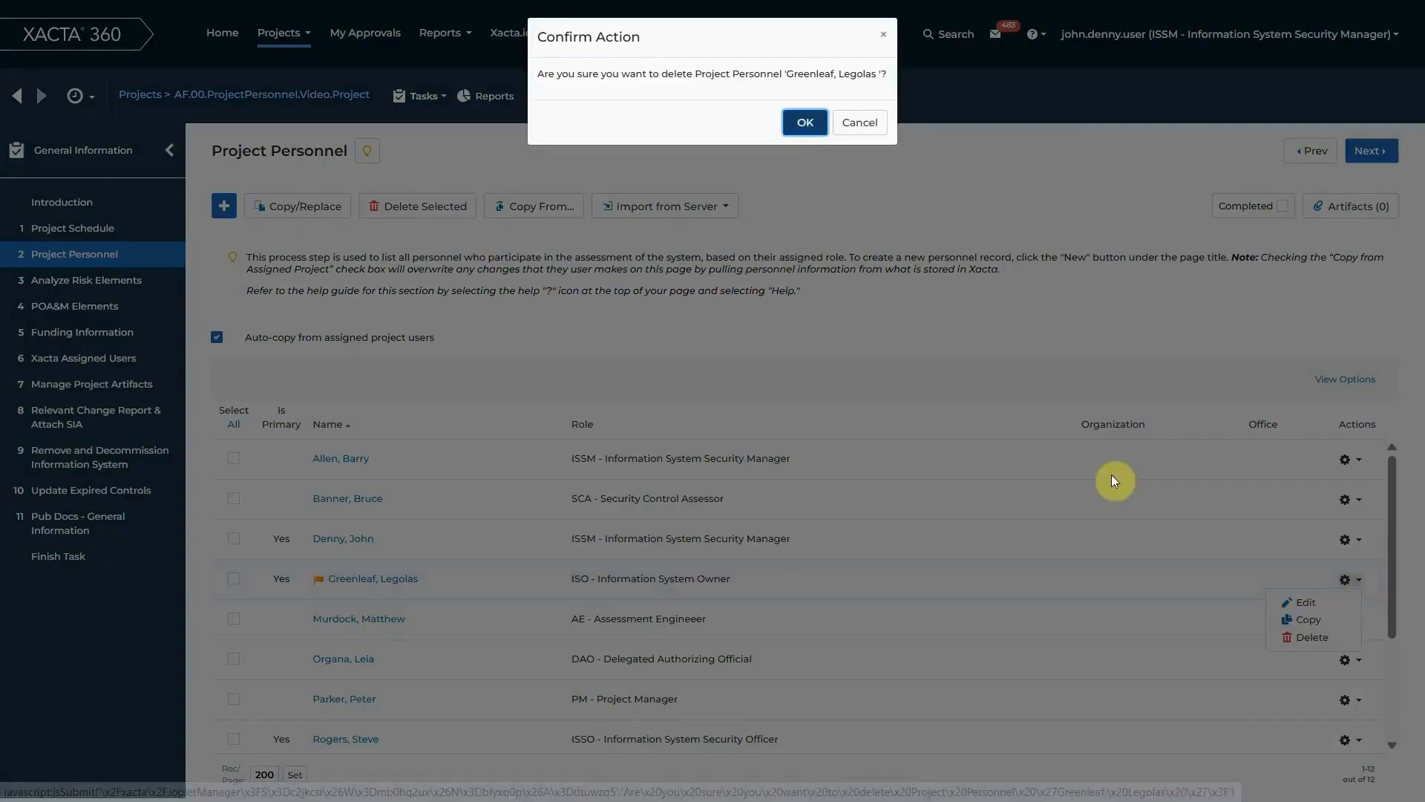
{"action": "left_click", "coordinate": [803, 125]}
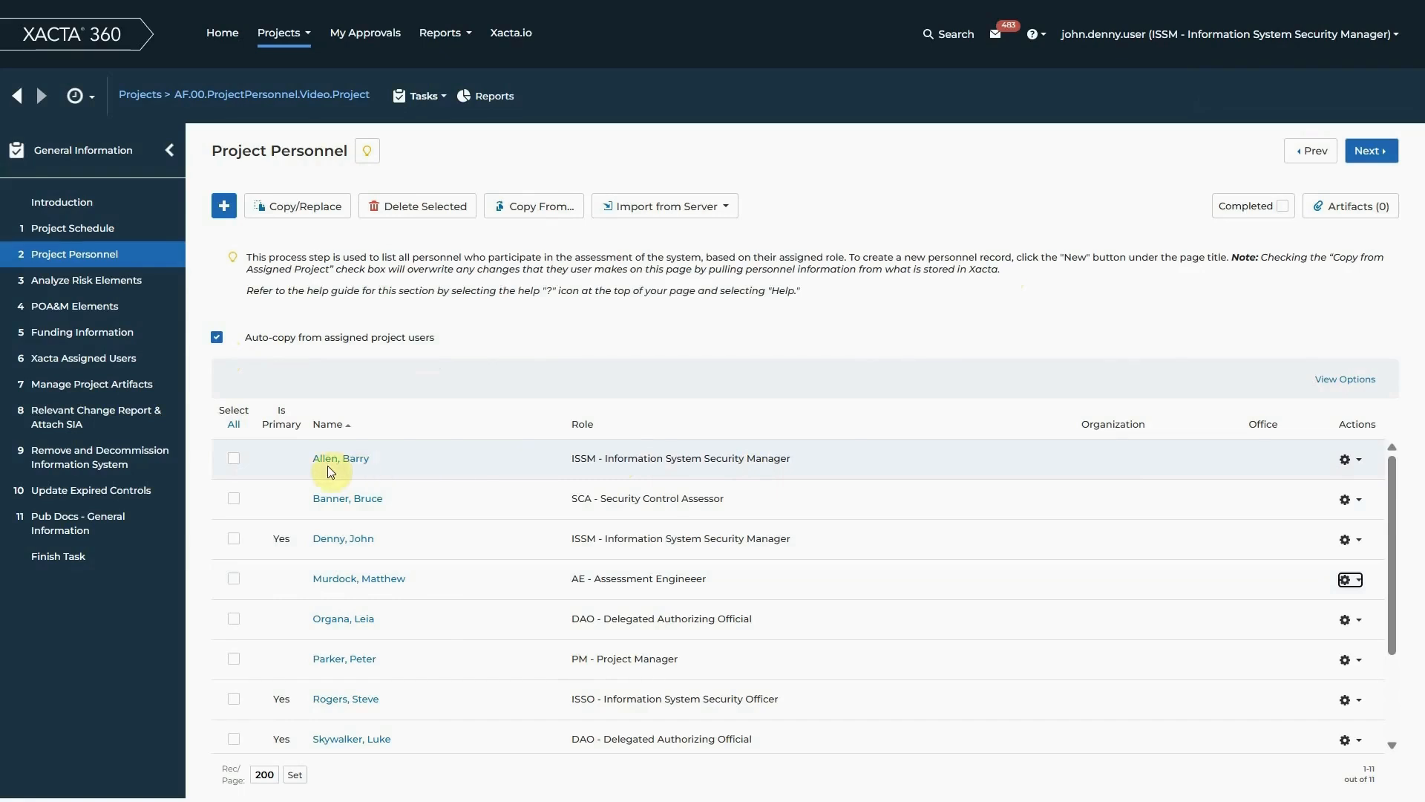
Try to delete the non-primary Information System Security Manager's record with auto-copy from assigned project users still enabled
{"action": "left_click", "coordinate": [1349, 462]}
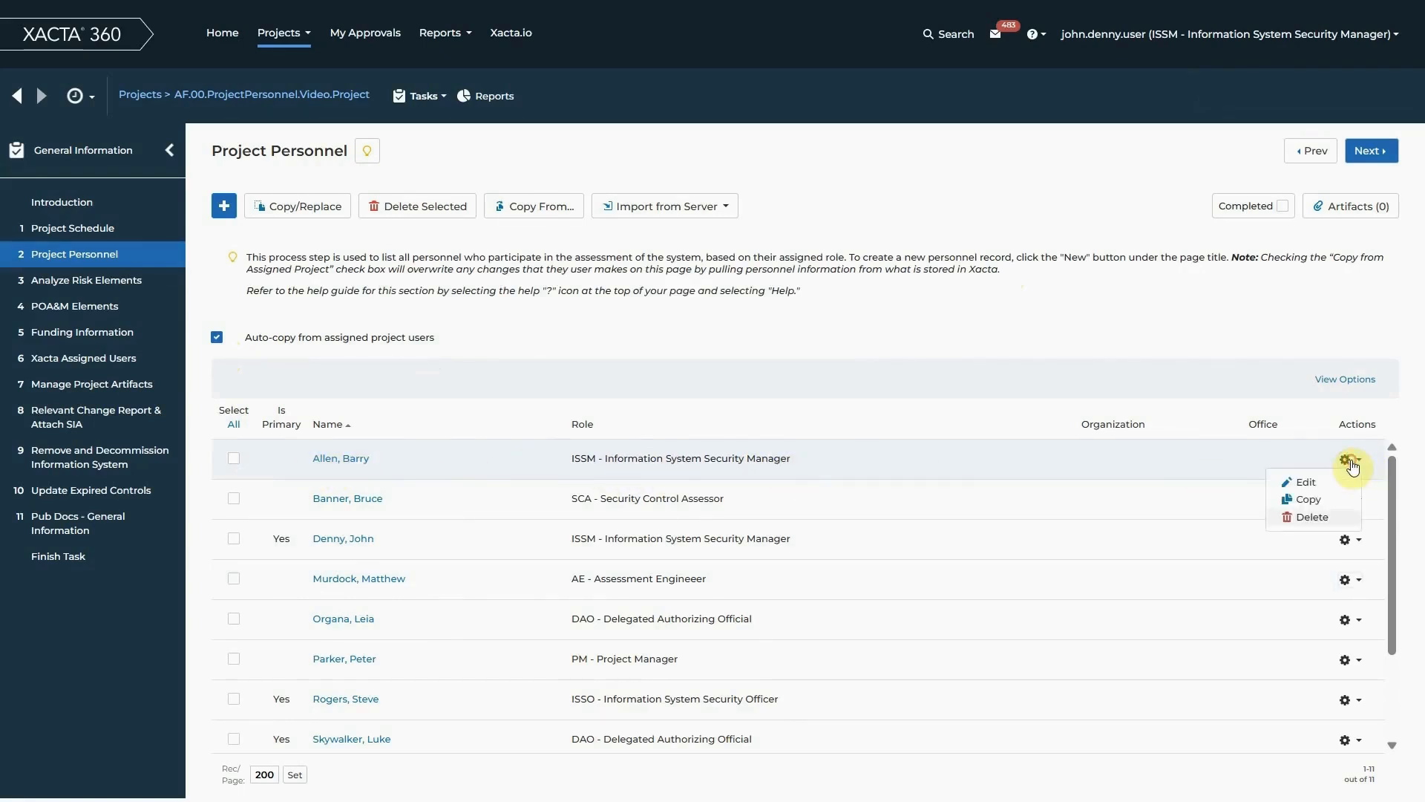
{"action": "left_click", "coordinate": [1329, 523]}
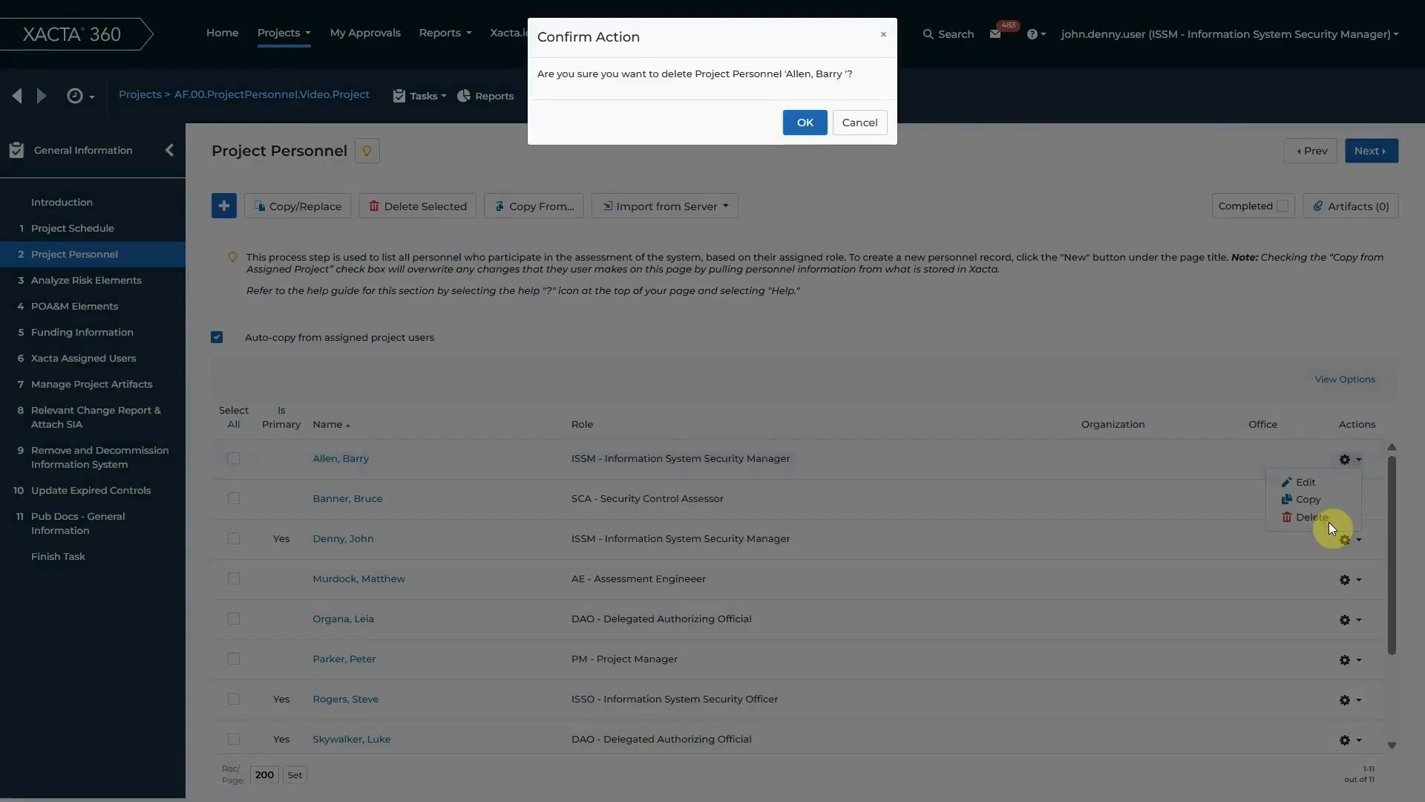
{"action": "left_click", "coordinate": [806, 123]}
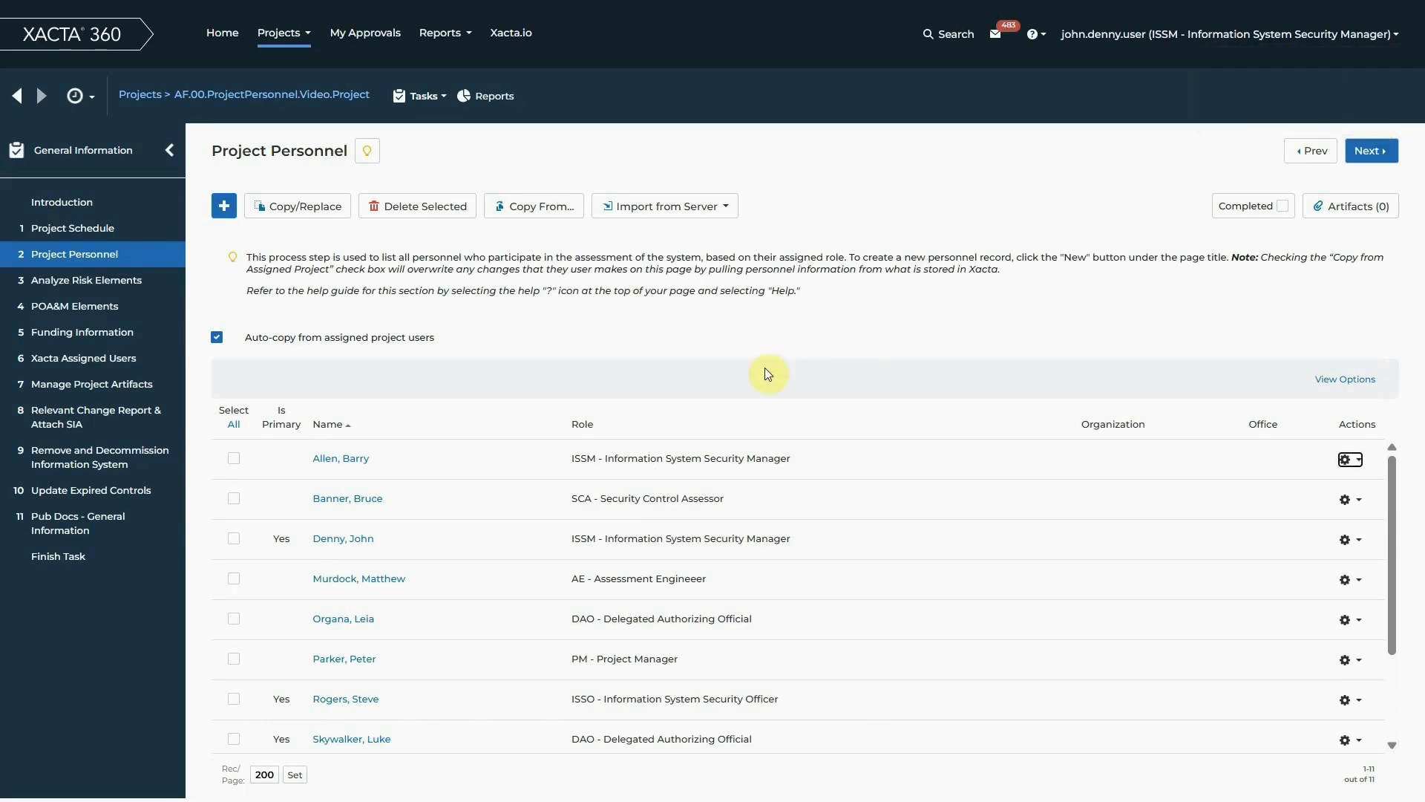
Turn off auto-copy from assigned project users and delete the non-primary Information System Security Manager's record
{"action": "left_click", "coordinate": [215, 340]}
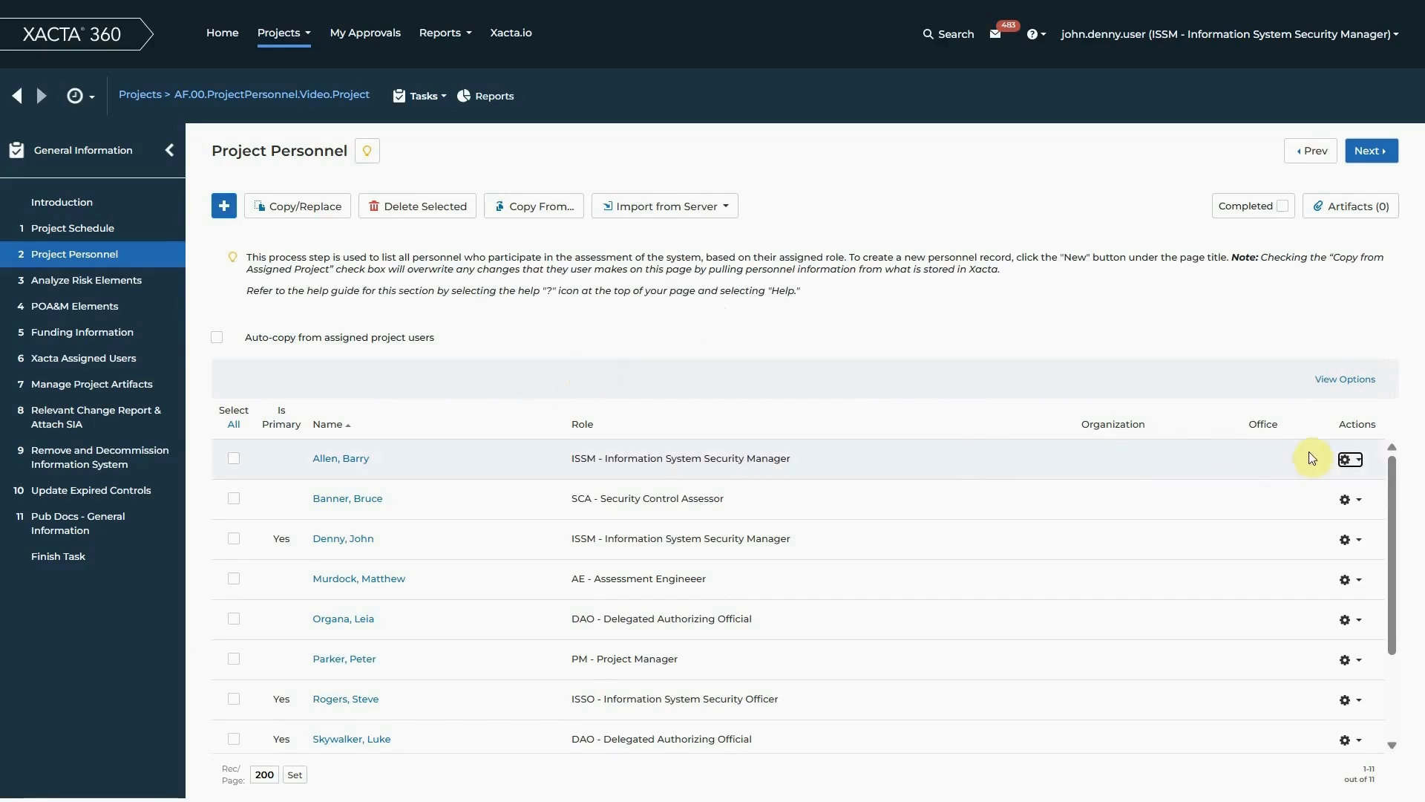
{"action": "left_click", "coordinate": [1348, 459]}
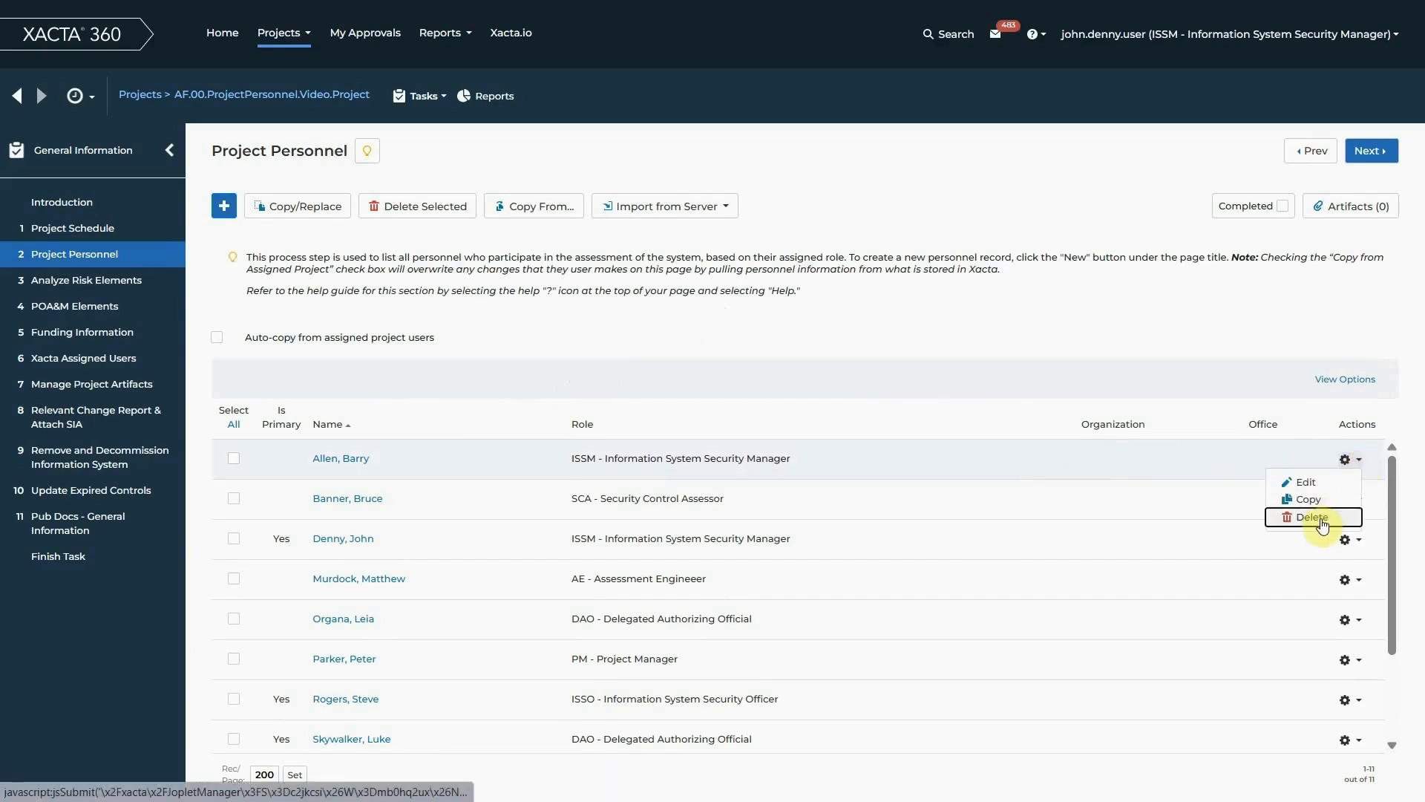
{"action": "left_click", "coordinate": [1323, 520]}
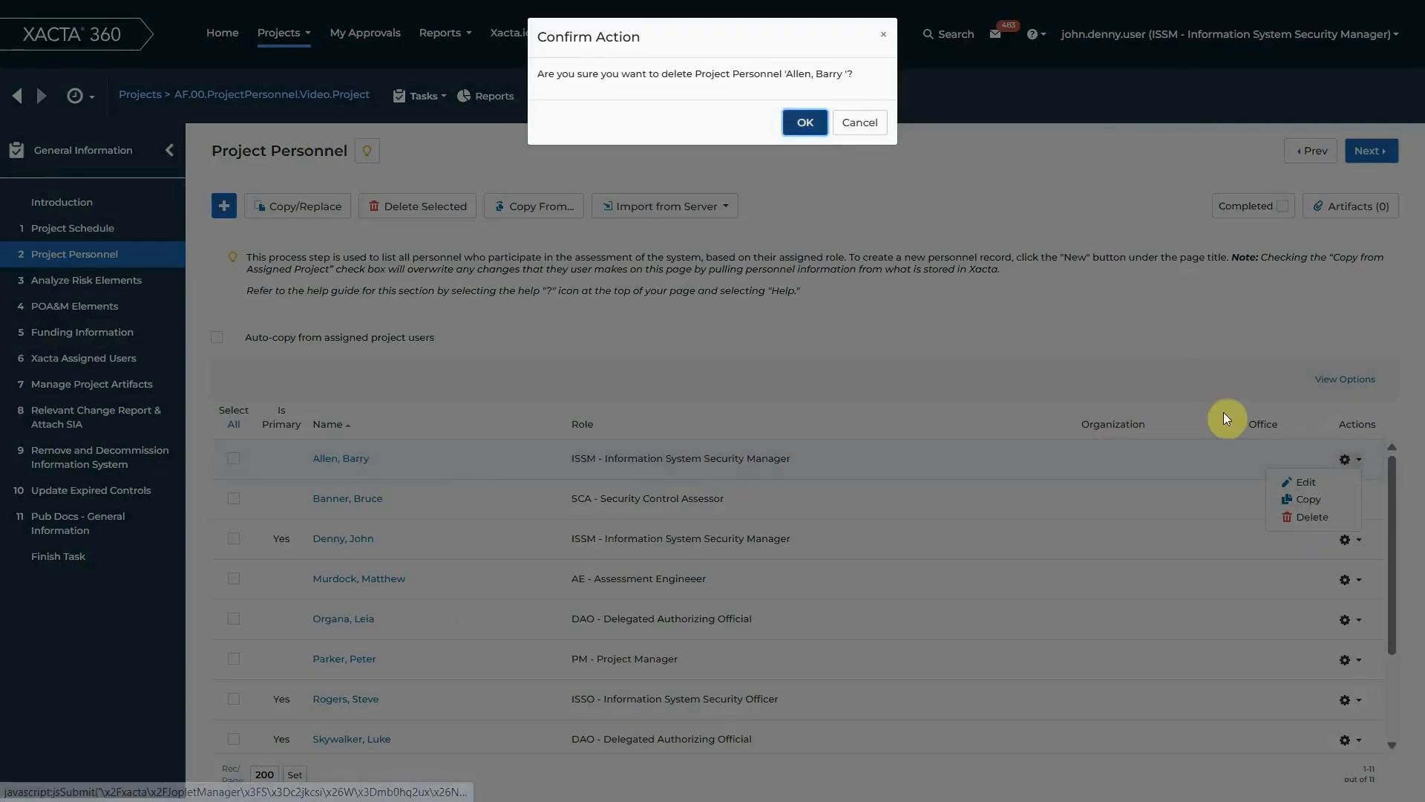
{"action": "left_click", "coordinate": [807, 125]}
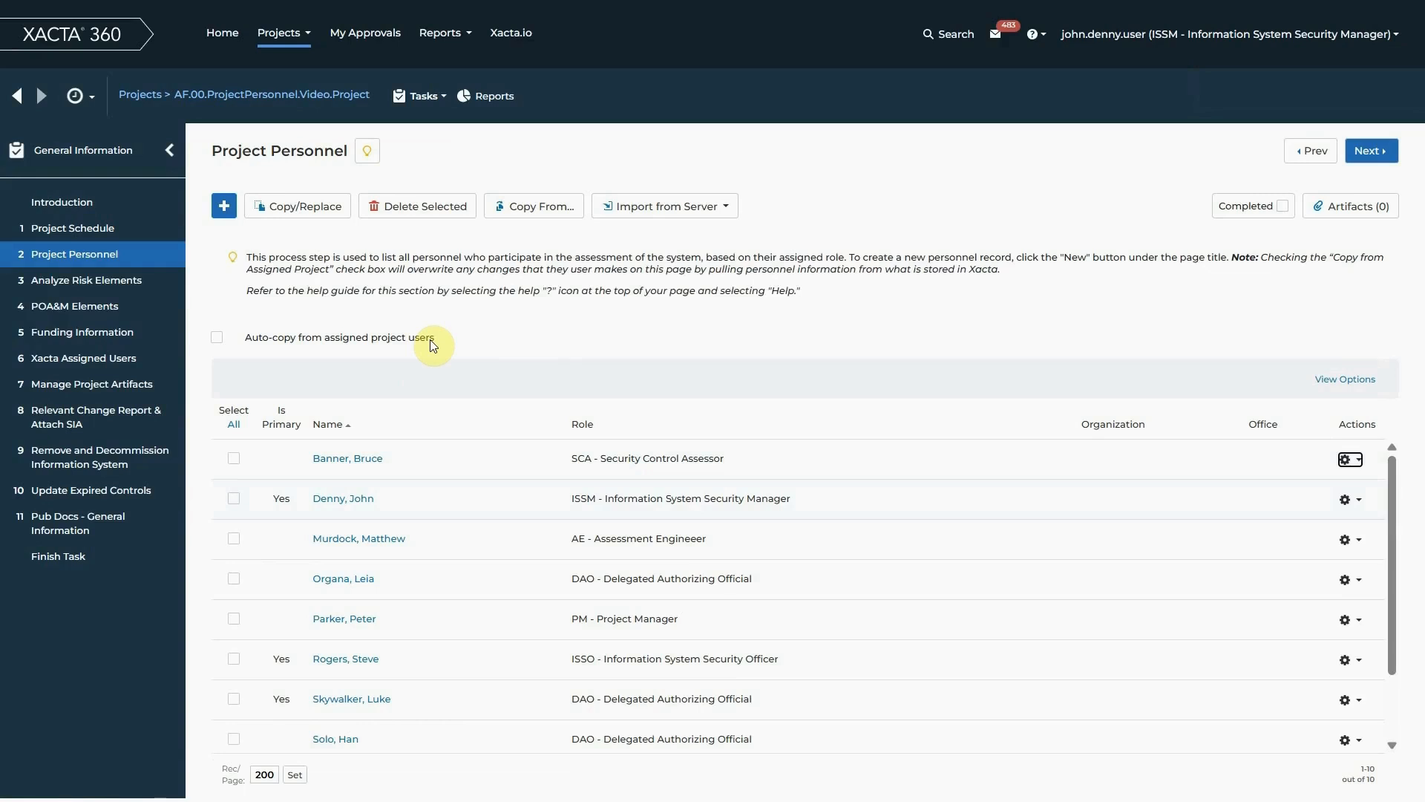
Compare the Xacta Assigned Users with the Project Personnel list and check the Word guidance memo for where supporting artifacts belong
{"action": "left_click", "coordinate": [115, 363]}
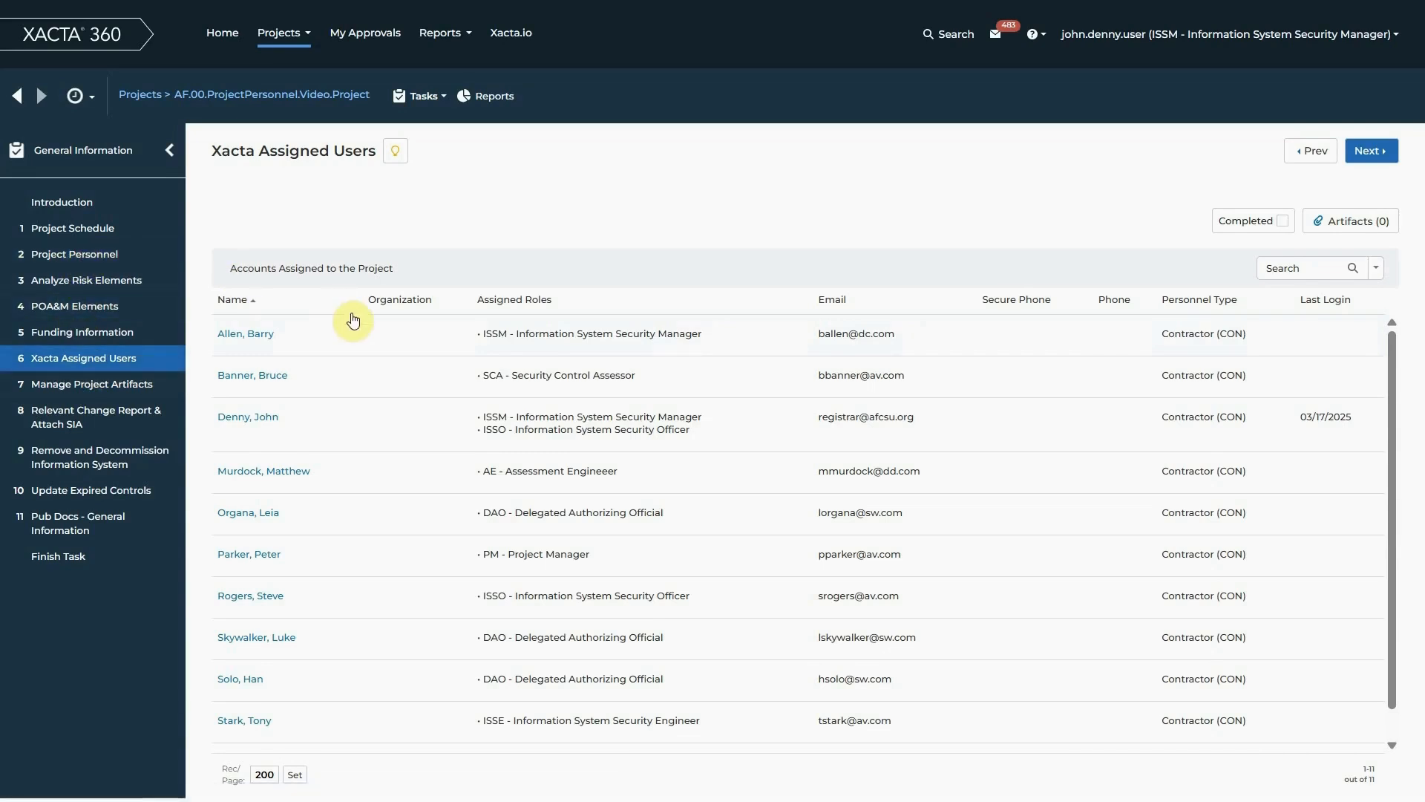
{"action": "left_click", "coordinate": [89, 261]}
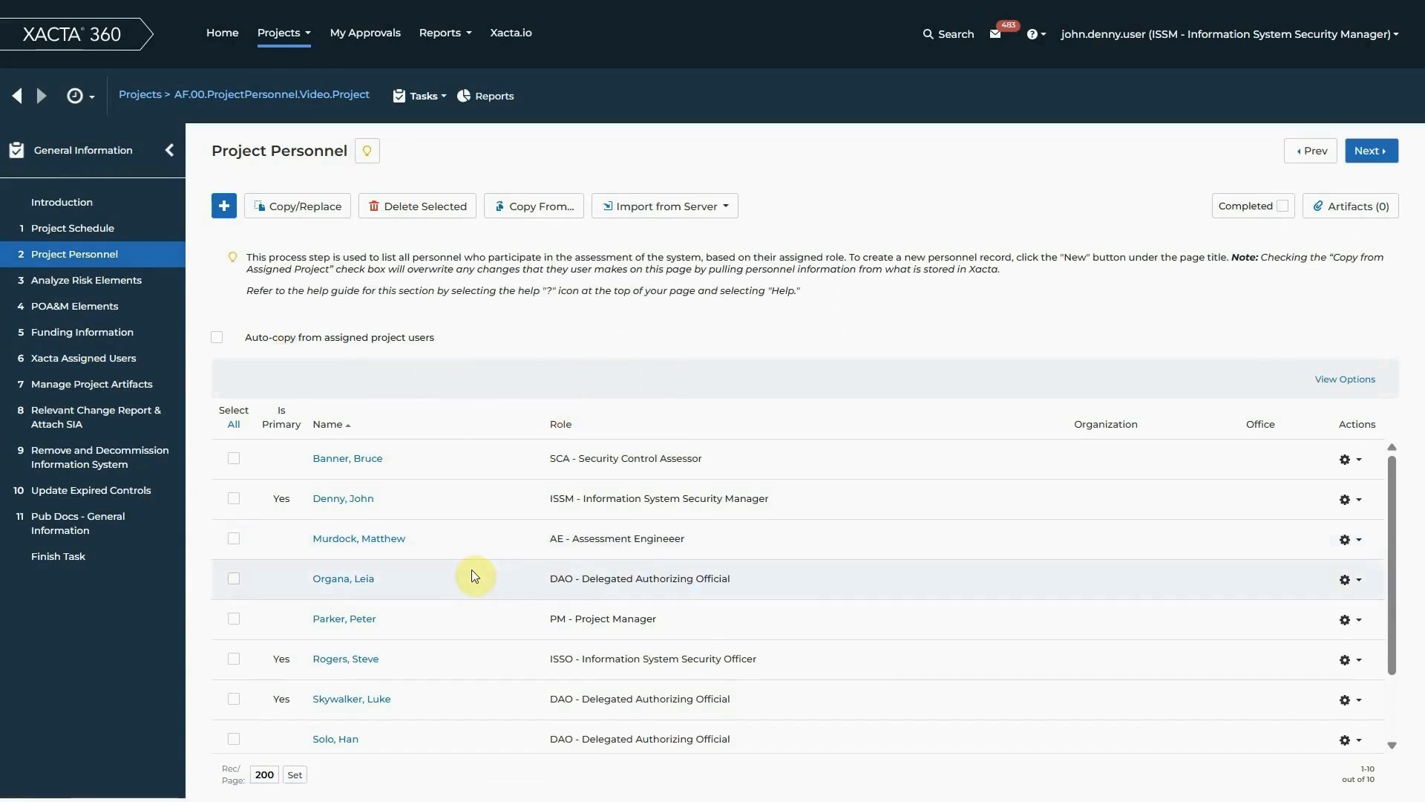
{"action": "left_click", "coordinate": [67, 358]}
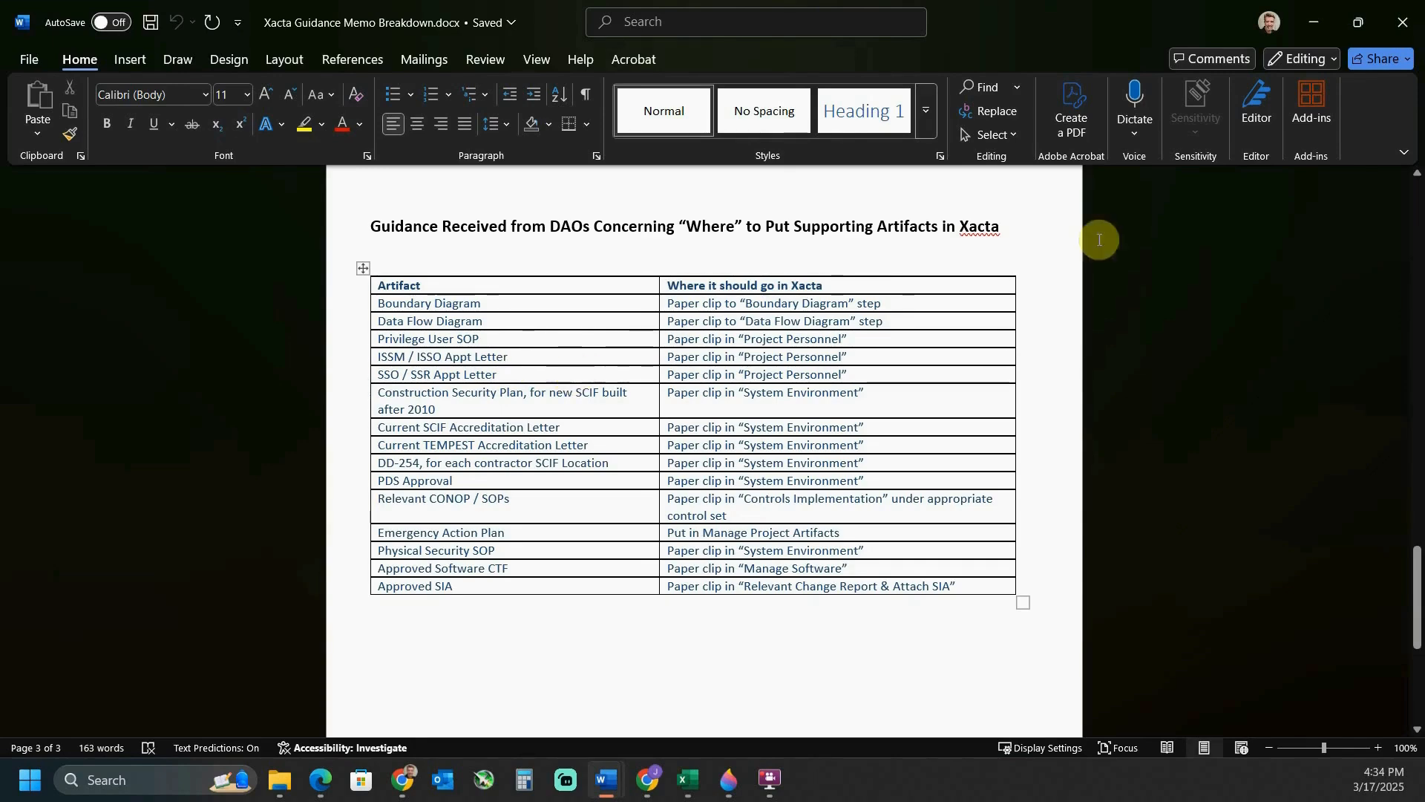
{"action": "left_click", "coordinate": [1317, 28]}
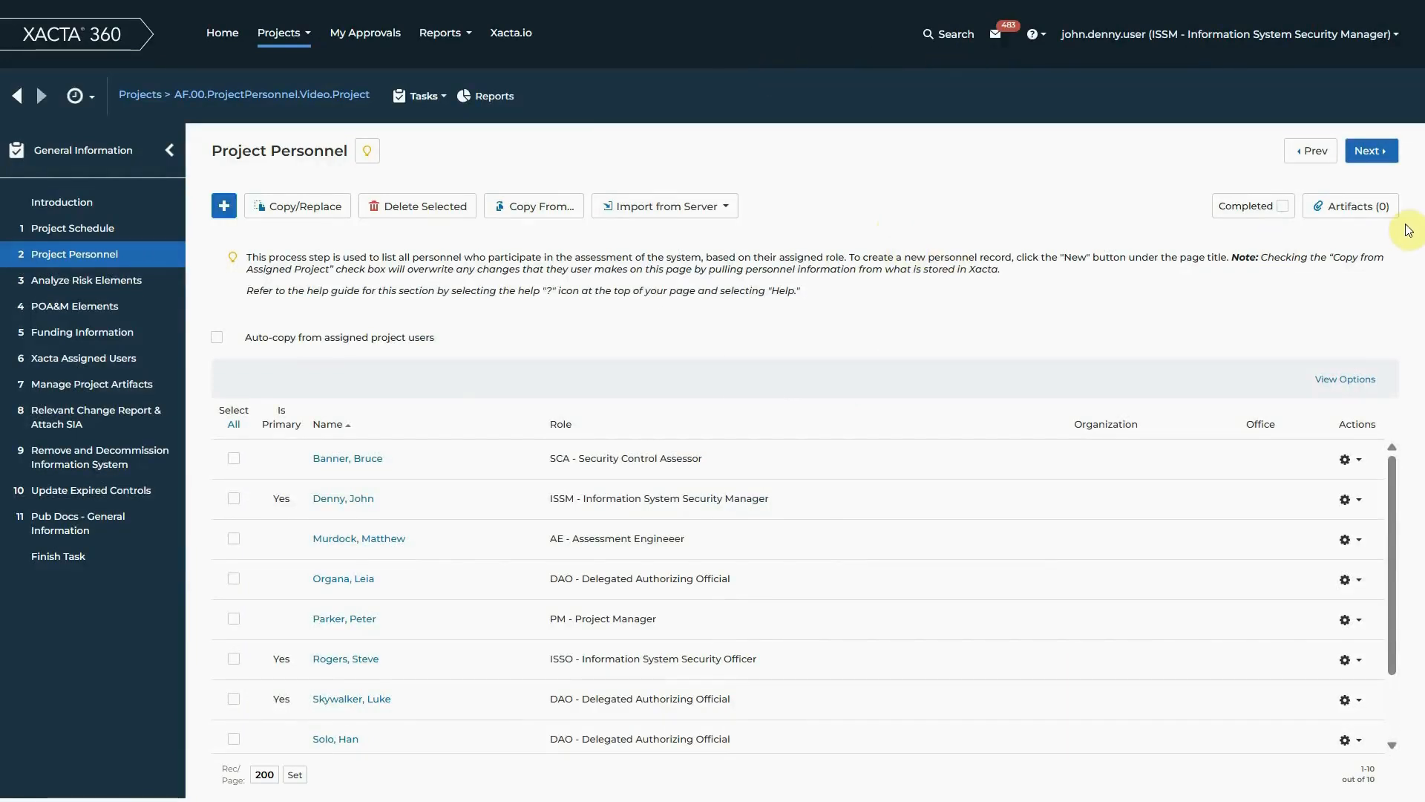
Start a new artifact for the Project Personnel step and choose ISSO_ISSM_AppointmentLetter.docx as its file
{"action": "left_click", "coordinate": [1342, 216]}
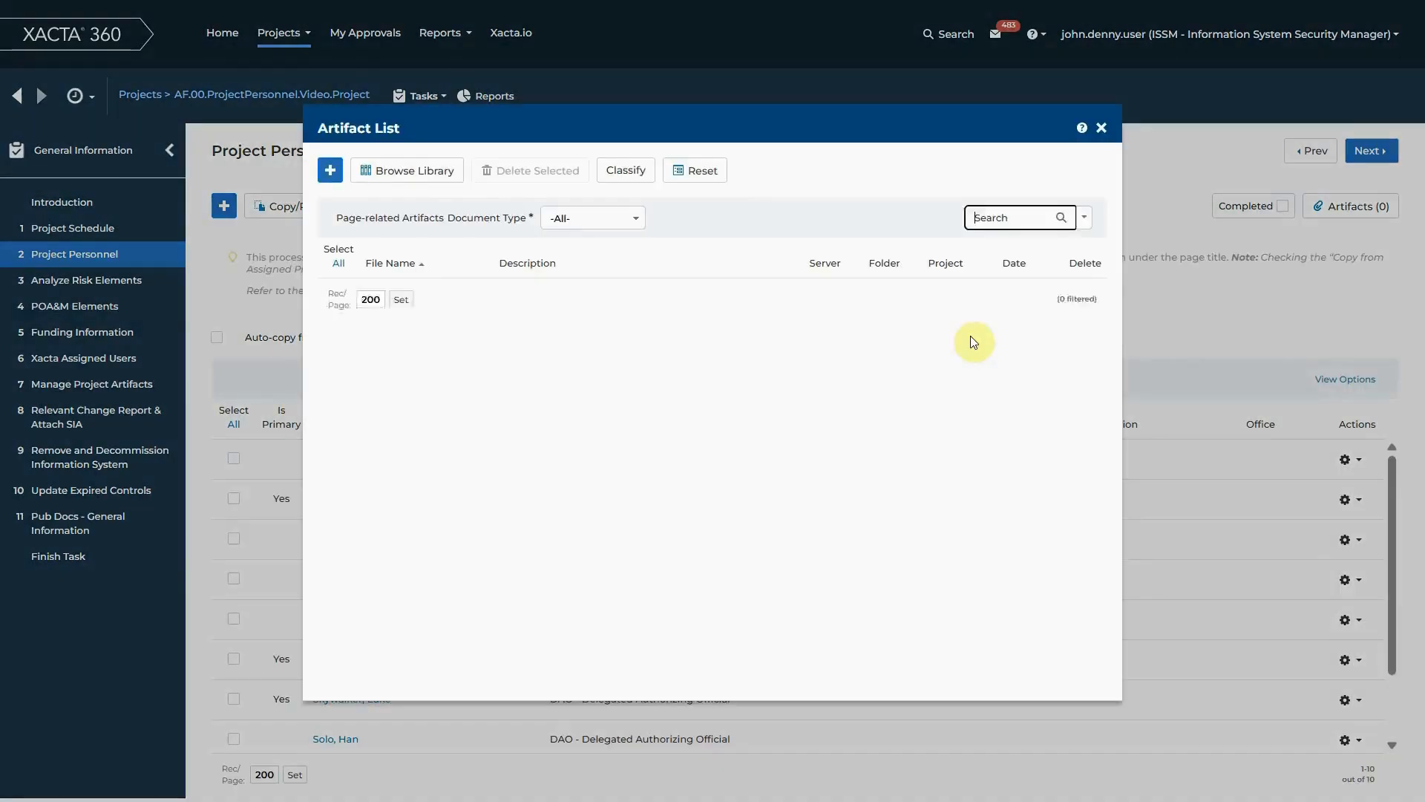
{"action": "left_click", "coordinate": [330, 176]}
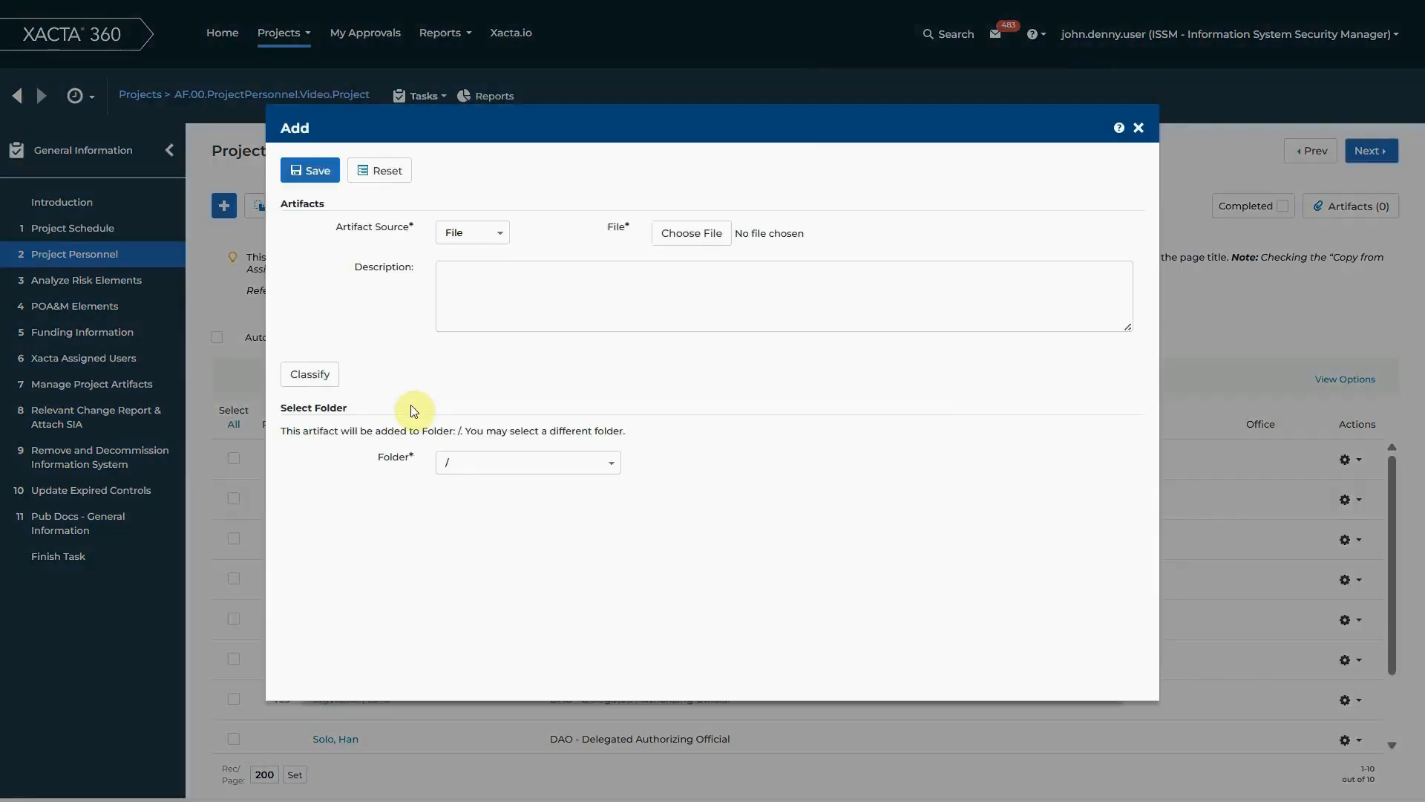
{"action": "left_click", "coordinate": [672, 247]}
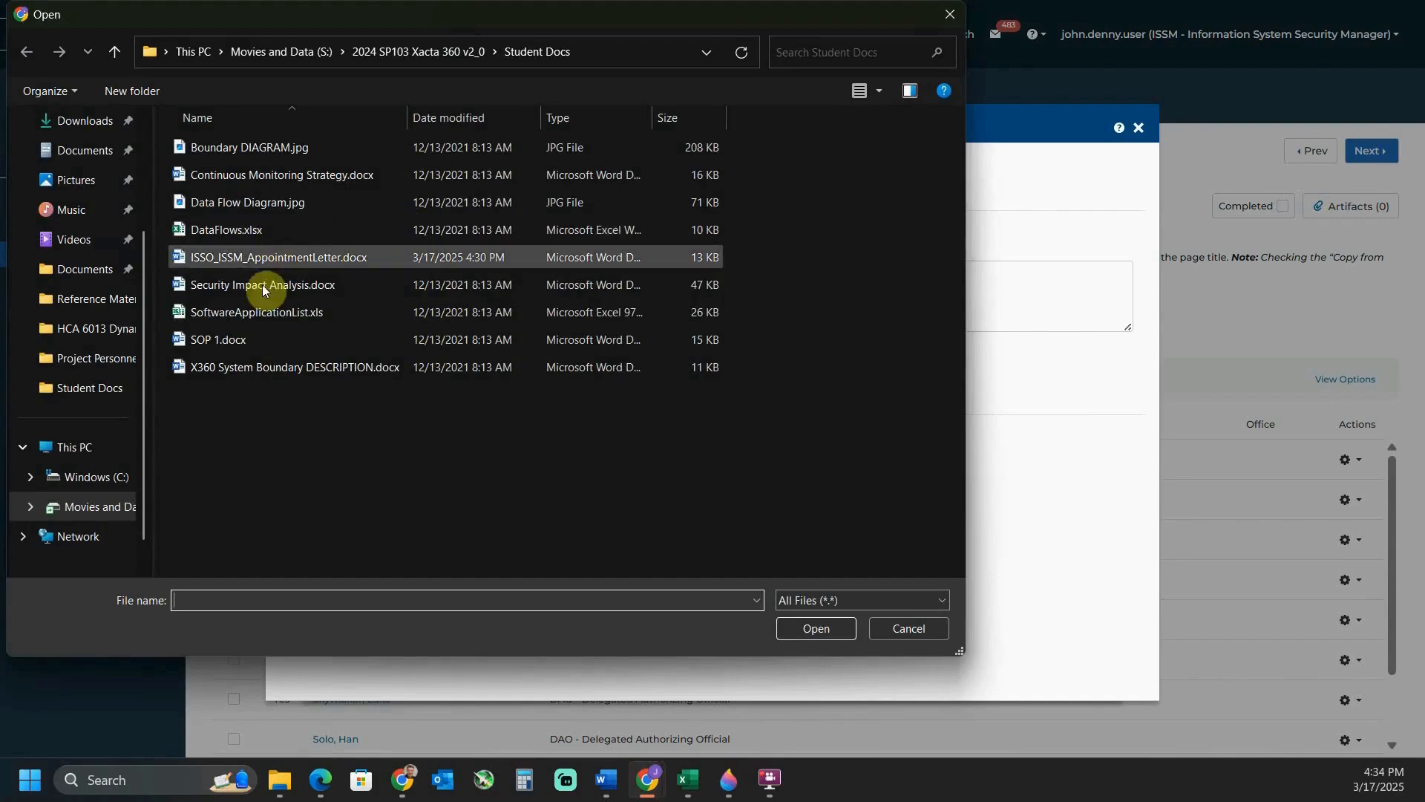
{"action": "left_click", "coordinate": [273, 260]}
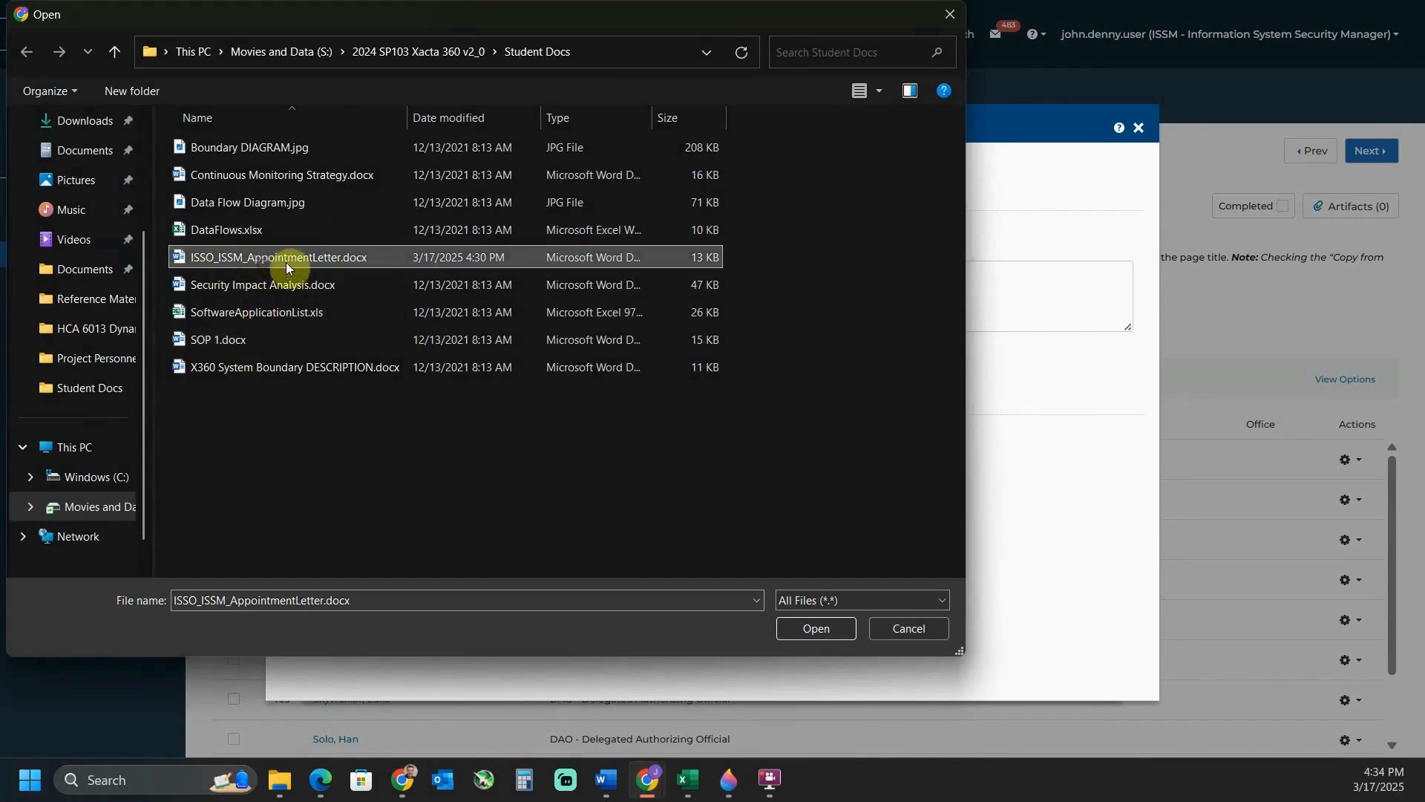
{"action": "left_click", "coordinate": [816, 628]}
Describe the new artifact as "ISSO/ISSM Appt letter"
{"action": "left_click", "coordinate": [505, 298]}
{"action": "type", "text": "ISSO/ISSM Appt letter"}
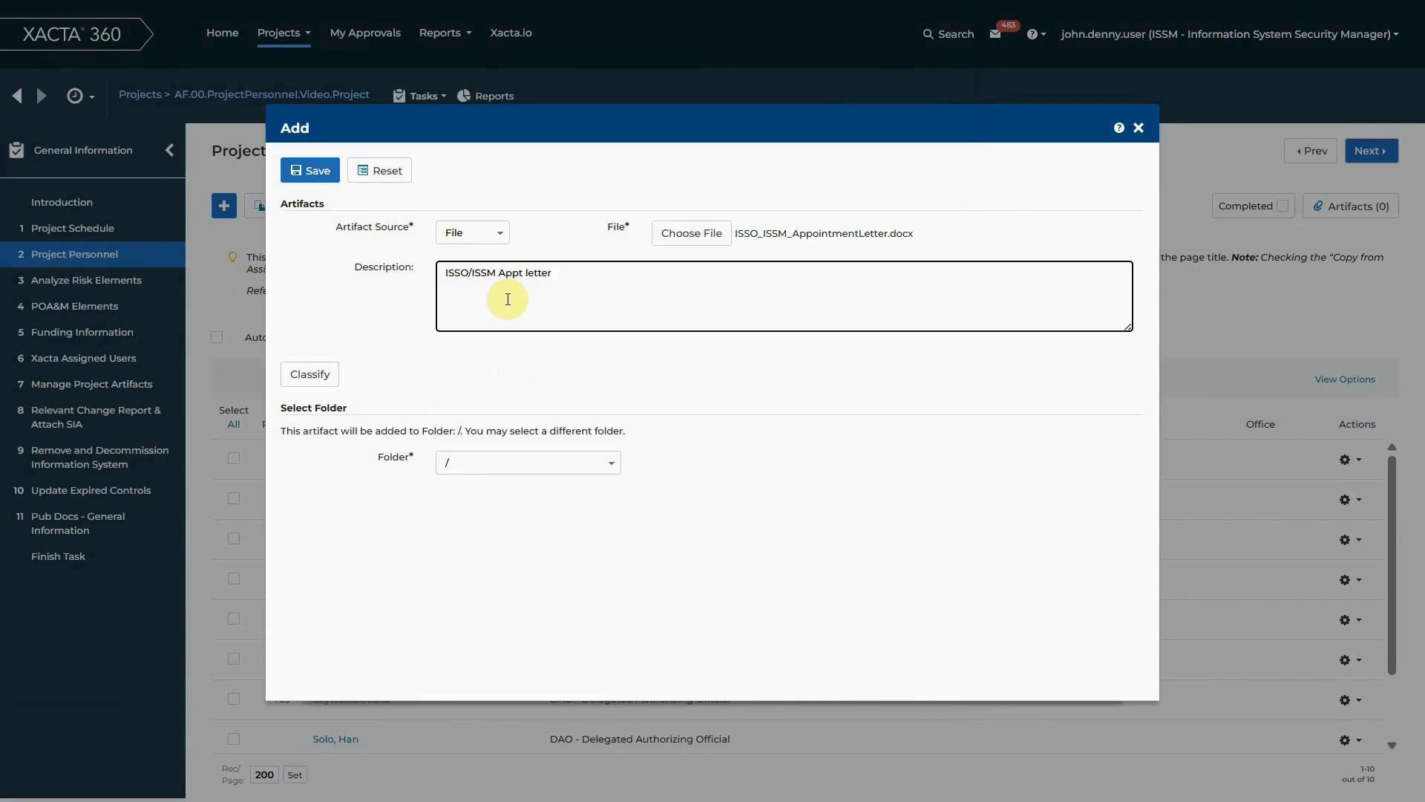
Classify the appointment letter artifact as UNCLASSIFIED, save it to the Project Personnel step, and close the artifact list
{"action": "left_click", "coordinate": [317, 378]}
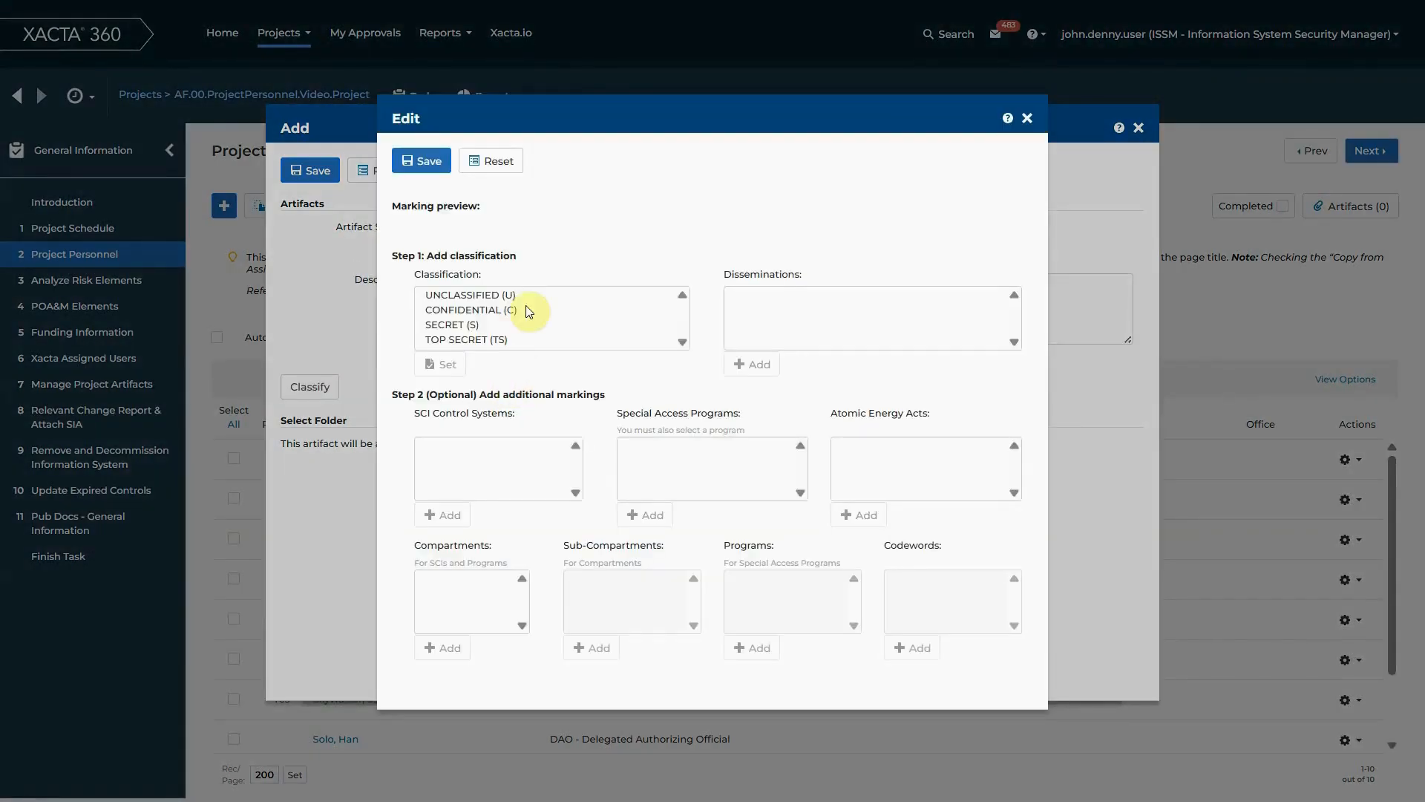
{"action": "left_click", "coordinate": [523, 296]}
{"action": "left_click", "coordinate": [444, 364]}
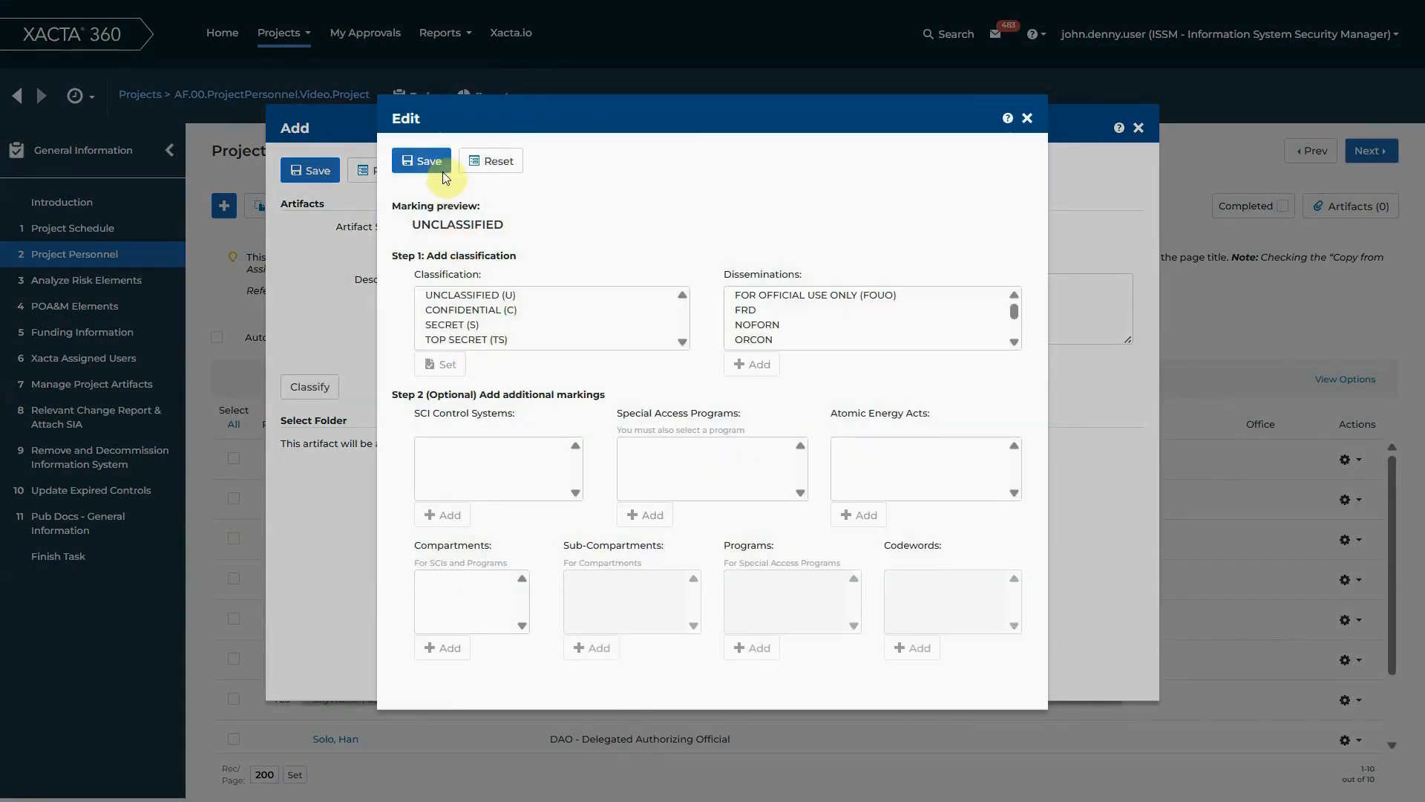
{"action": "left_click", "coordinate": [421, 161]}
{"action": "left_click", "coordinate": [807, 228]}
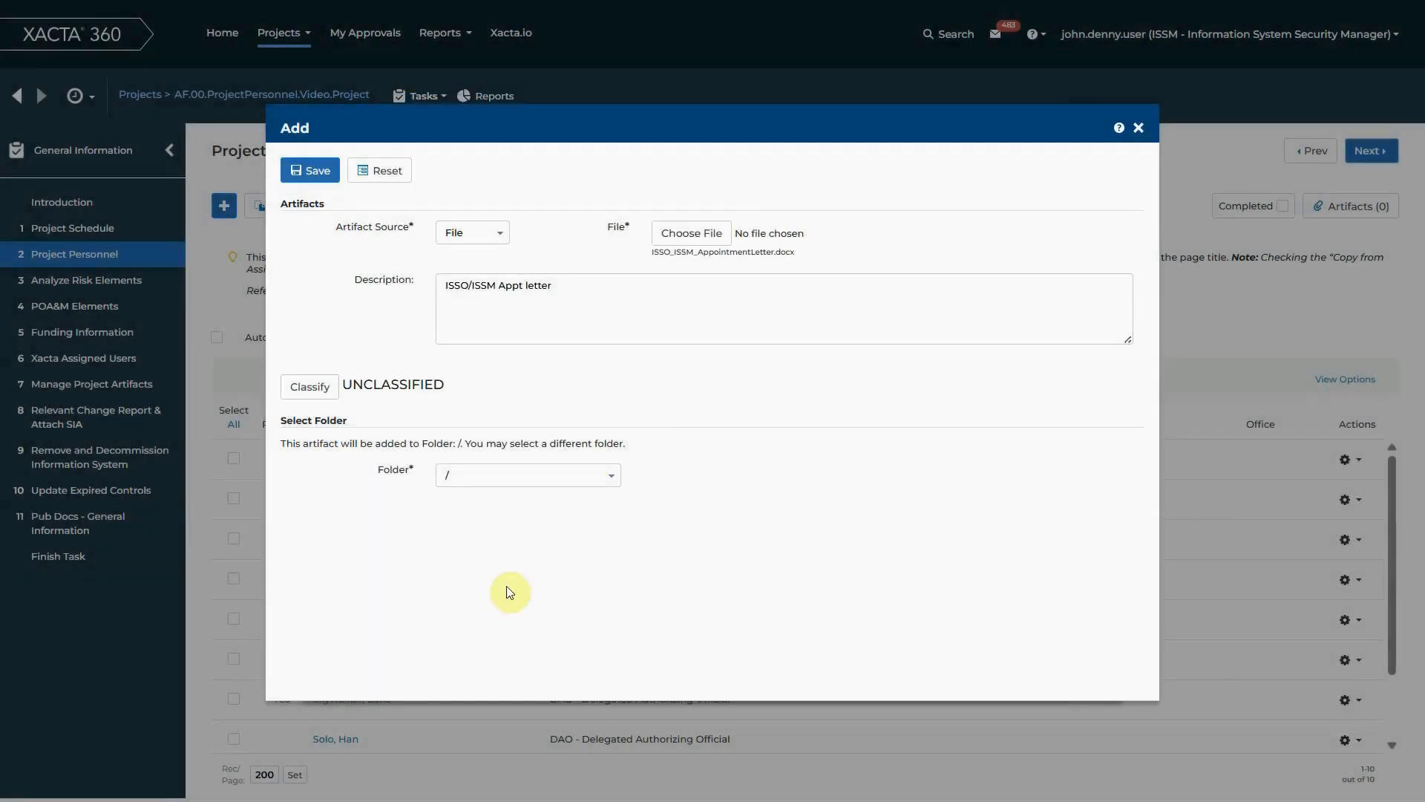
{"action": "left_click", "coordinate": [311, 169]}
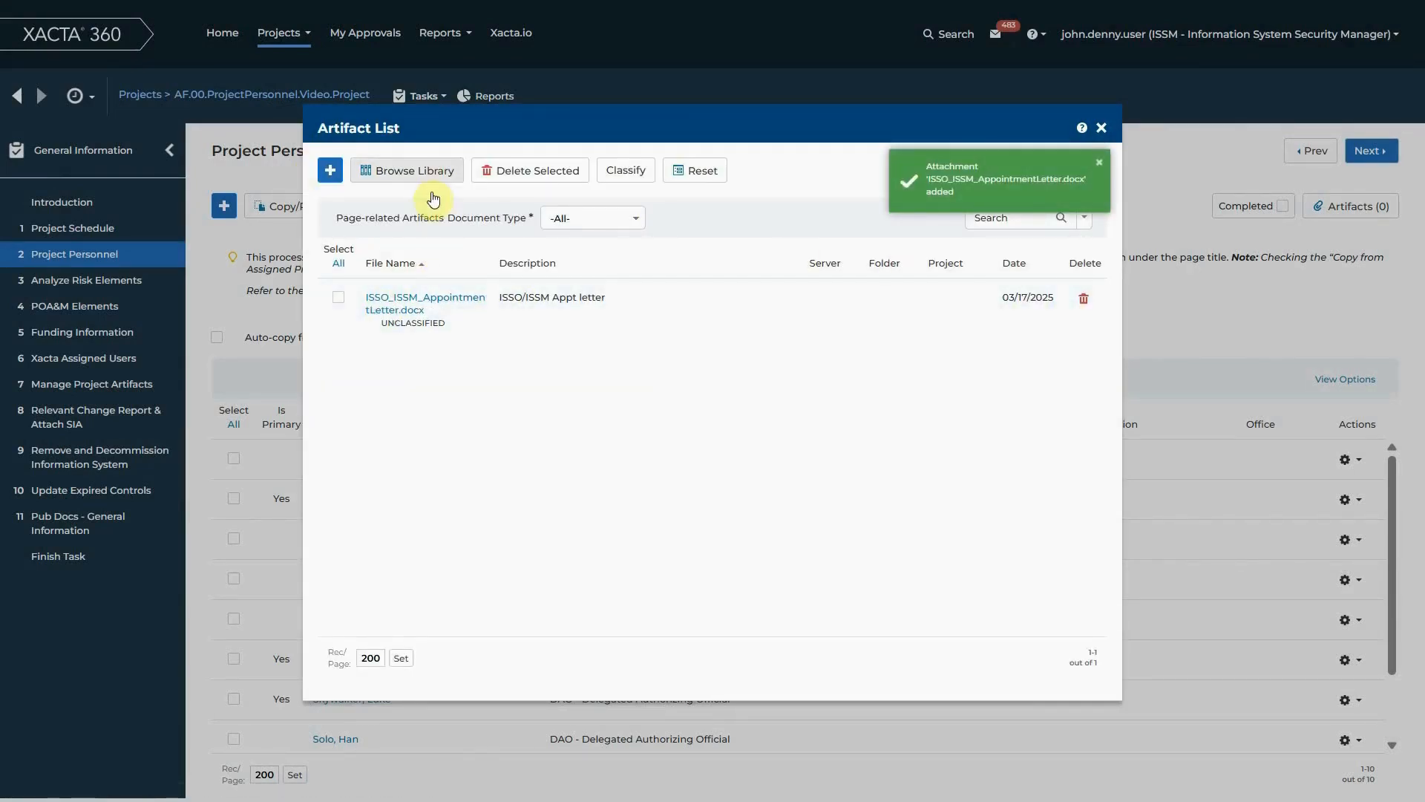
{"action": "left_click", "coordinate": [1101, 129]}
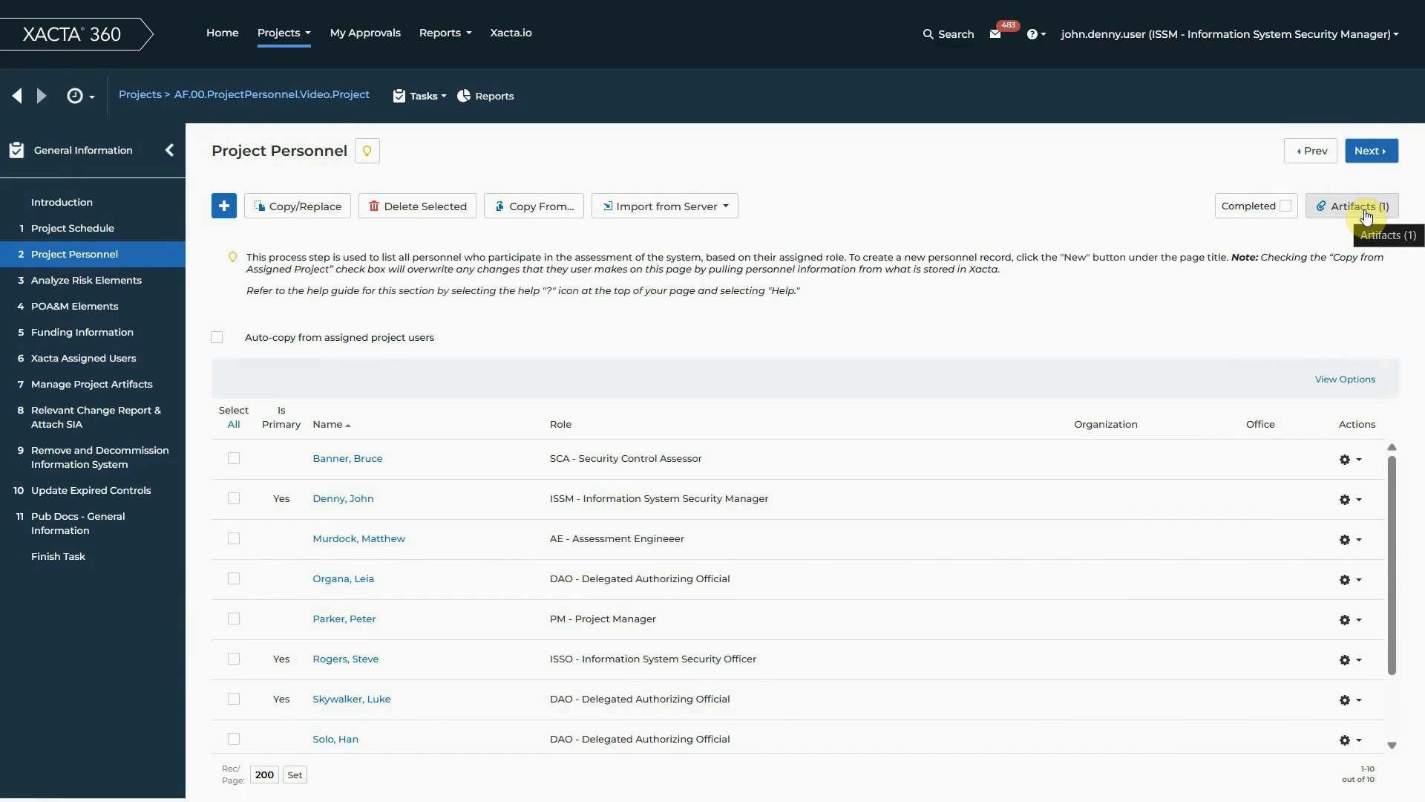
Check in Manage Project Artifacts which process step the appointment letter with a description is linked to
{"action": "left_click", "coordinate": [91, 395]}
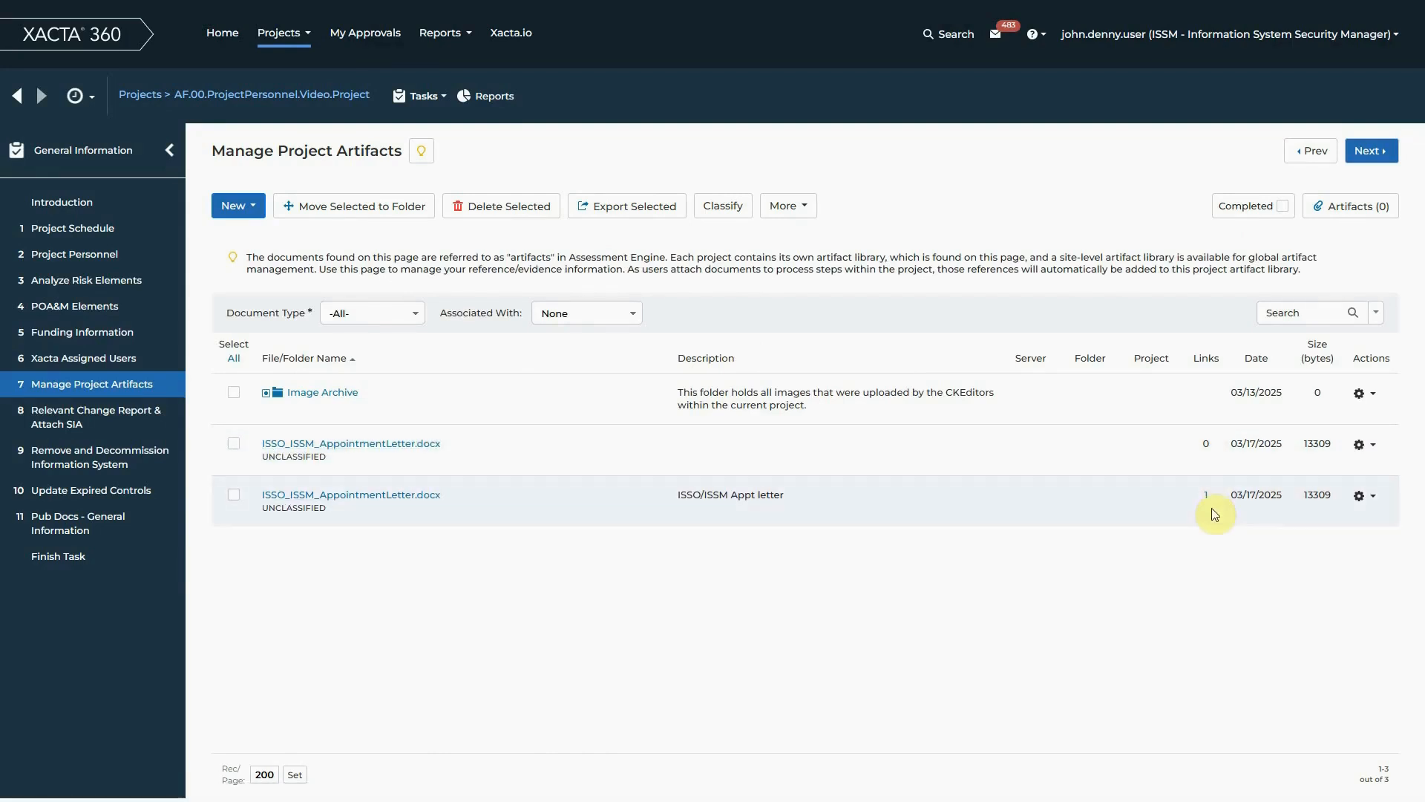
{"action": "left_click", "coordinate": [1207, 497]}
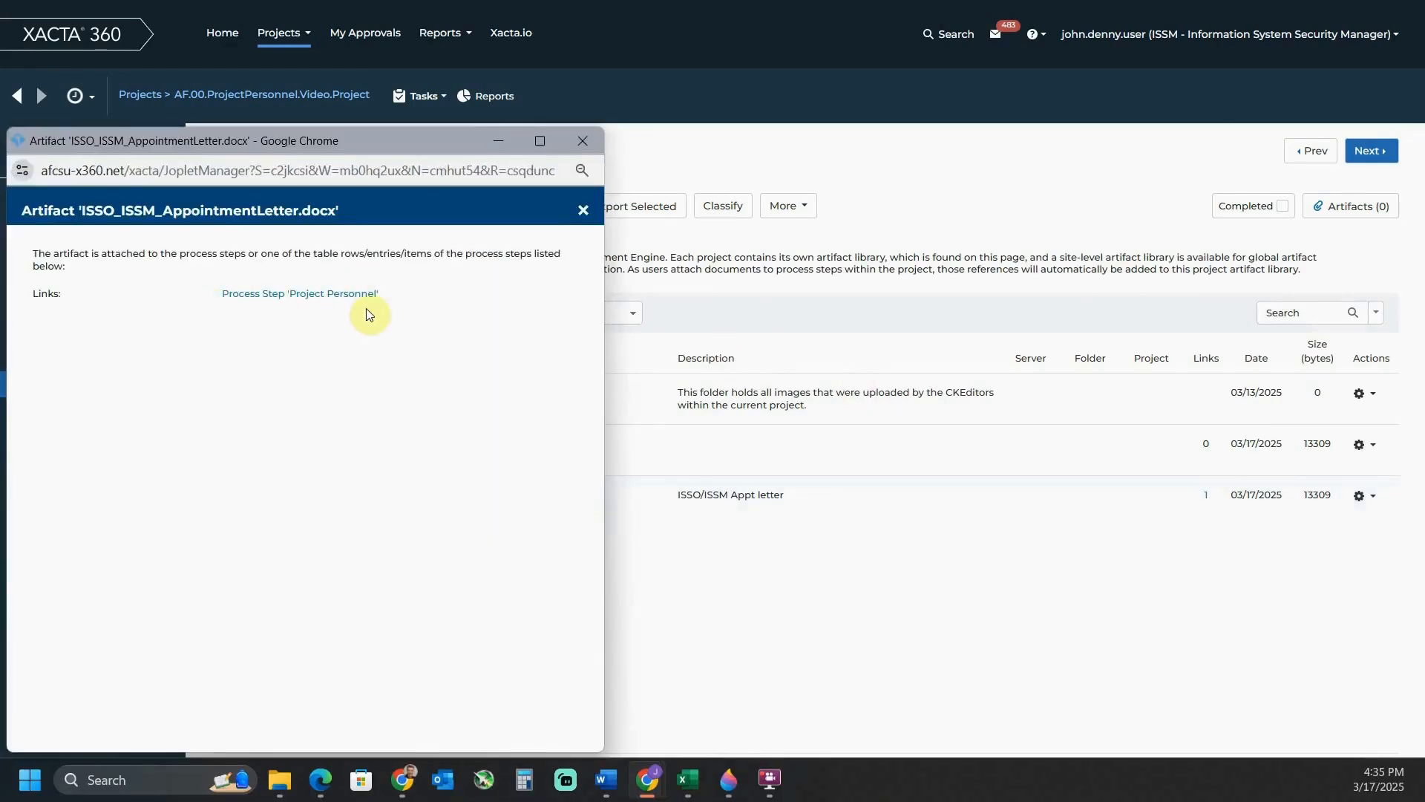
{"action": "left_click", "coordinate": [575, 147]}
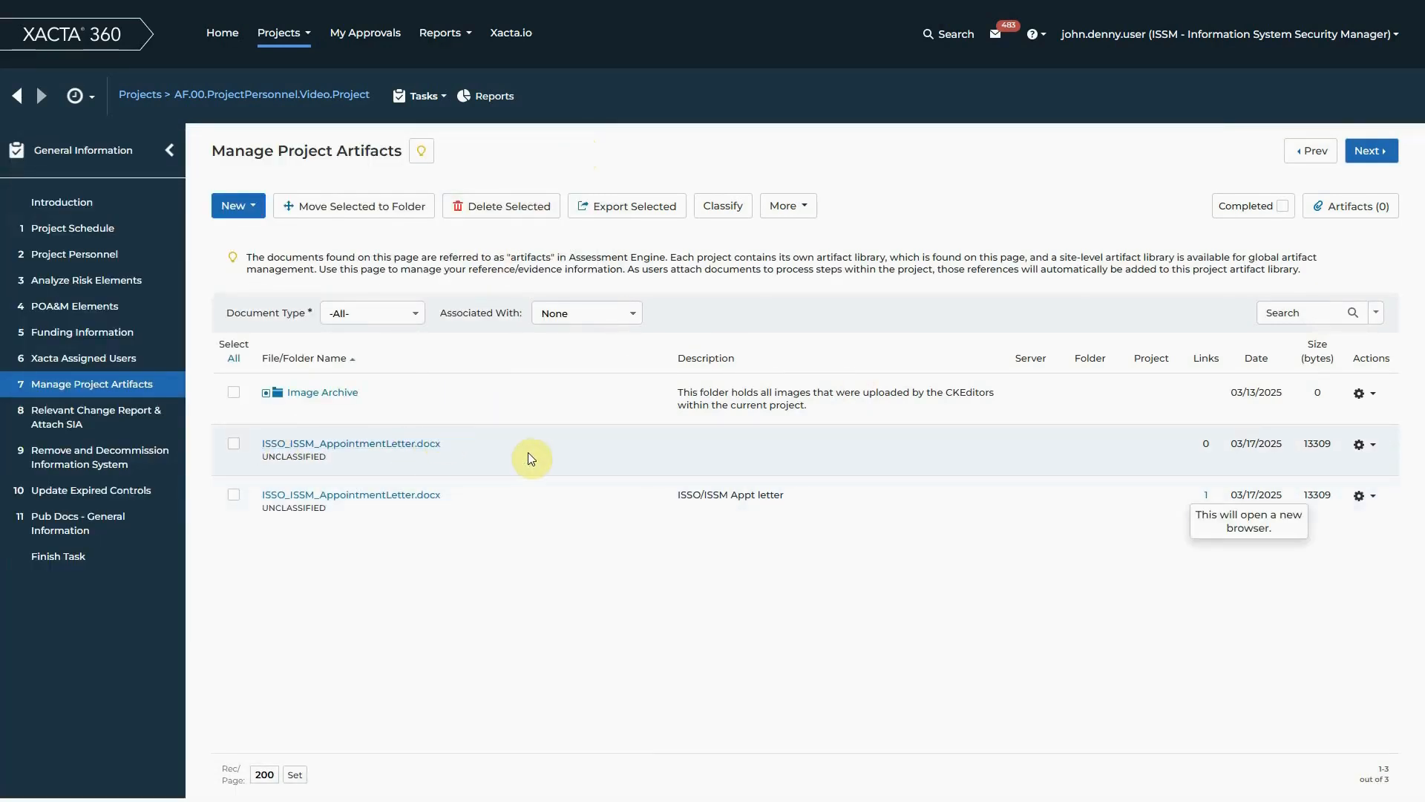
Delete the unlinked duplicate of ISSO_ISSM_AppointmentLetter.docx that has no description from the project artifacts
{"action": "left_click", "coordinate": [237, 446]}
{"action": "left_click", "coordinate": [506, 207]}
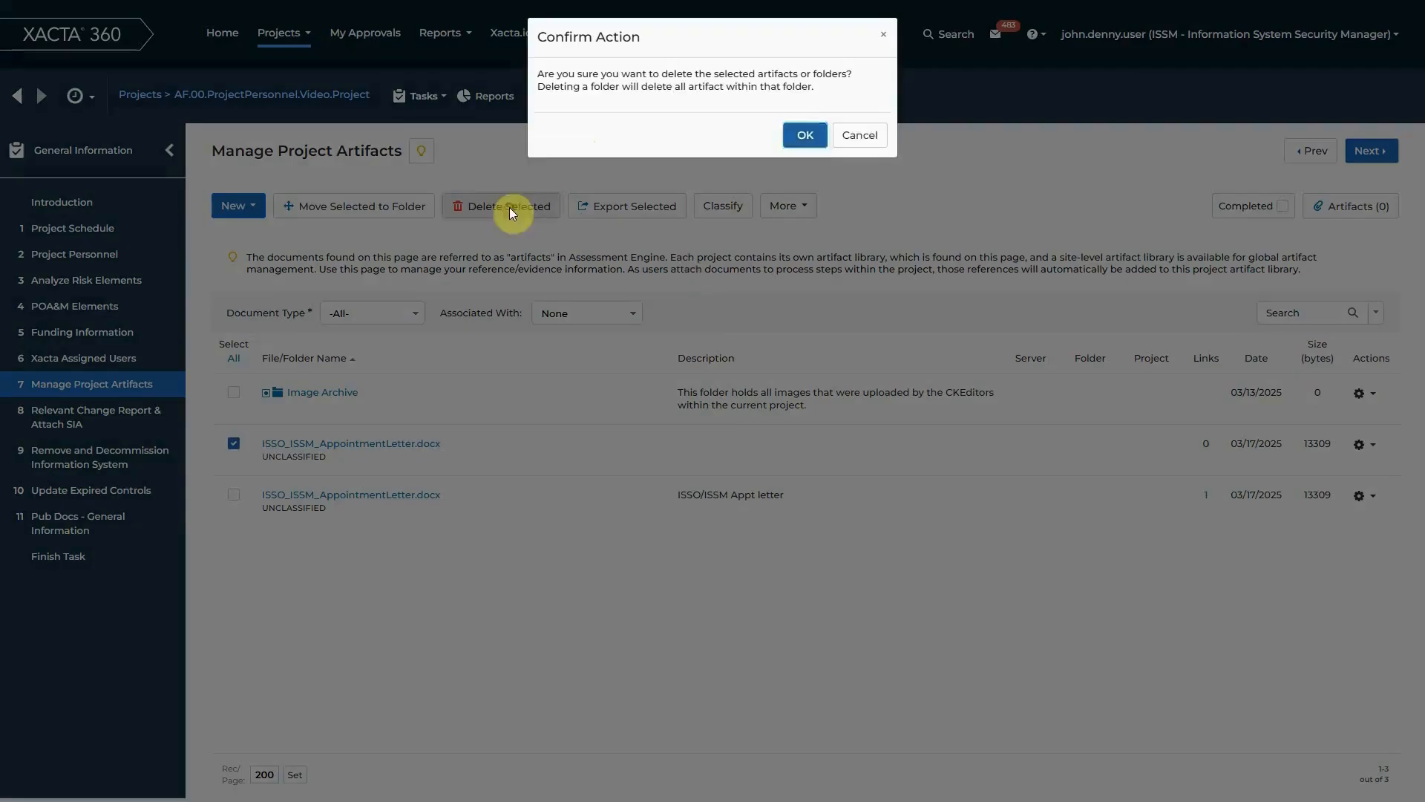
{"action": "left_click", "coordinate": [807, 136]}
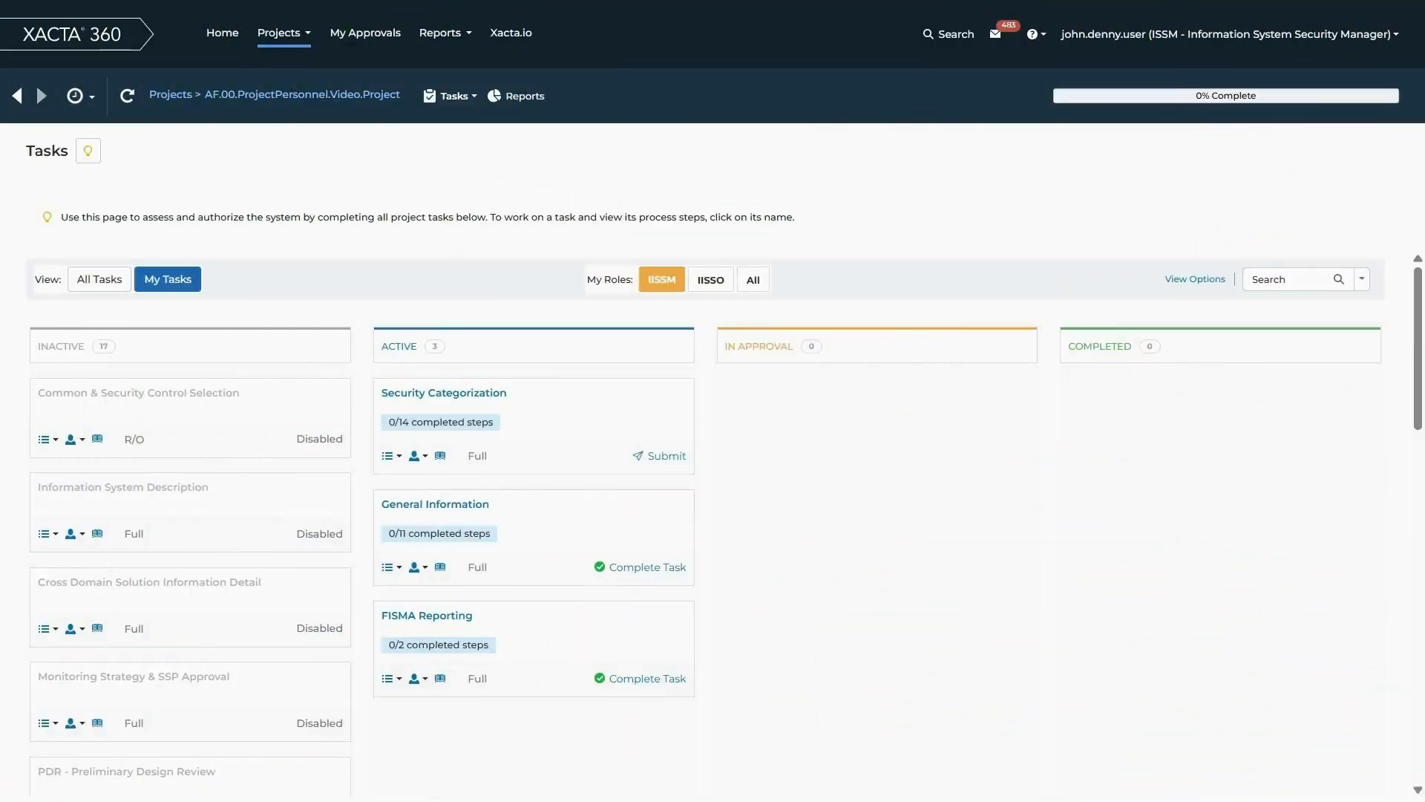
Open the General Information task and review its Project Personnel list and the full list of Xacta Assigned Users
{"action": "left_click", "coordinate": [436, 510]}
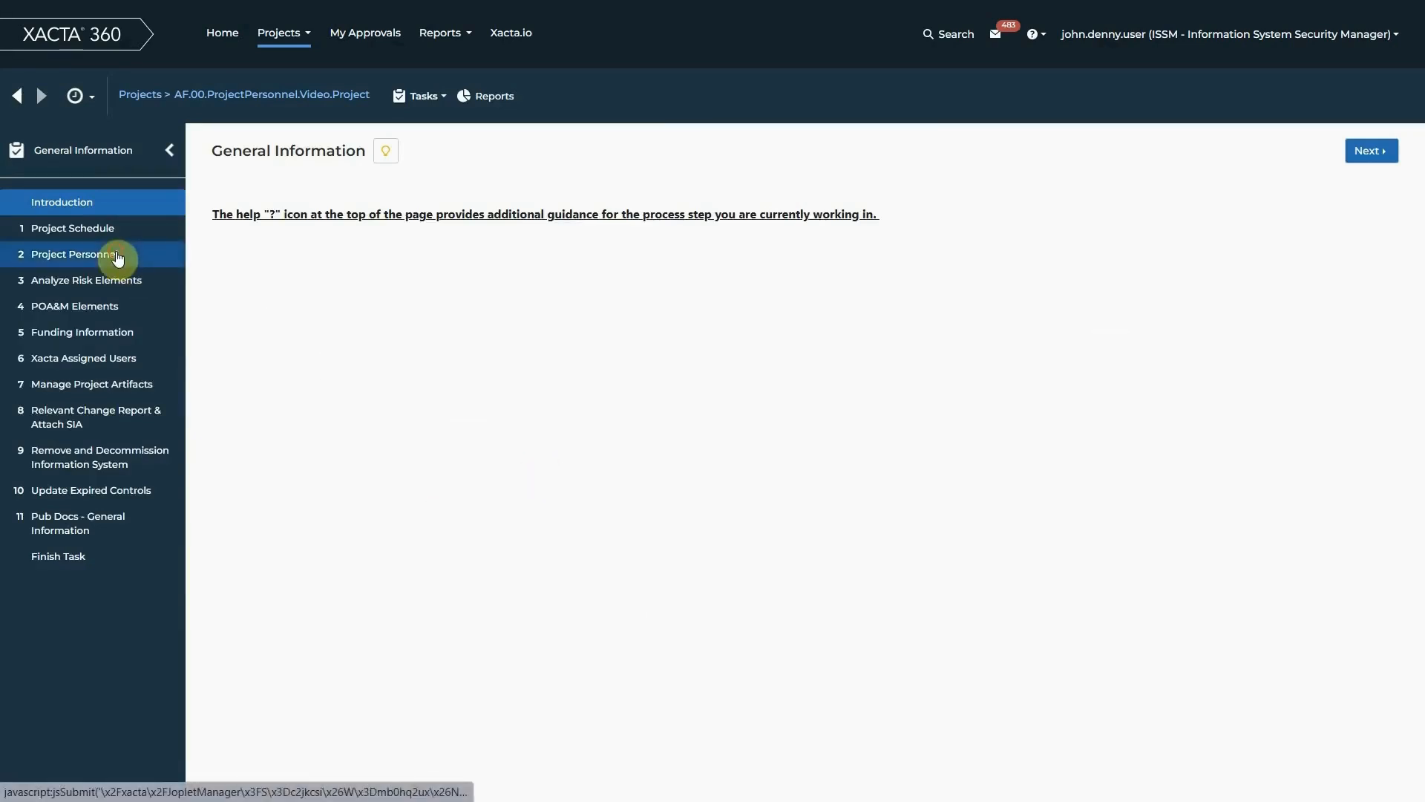
{"action": "left_click", "coordinate": [117, 255]}
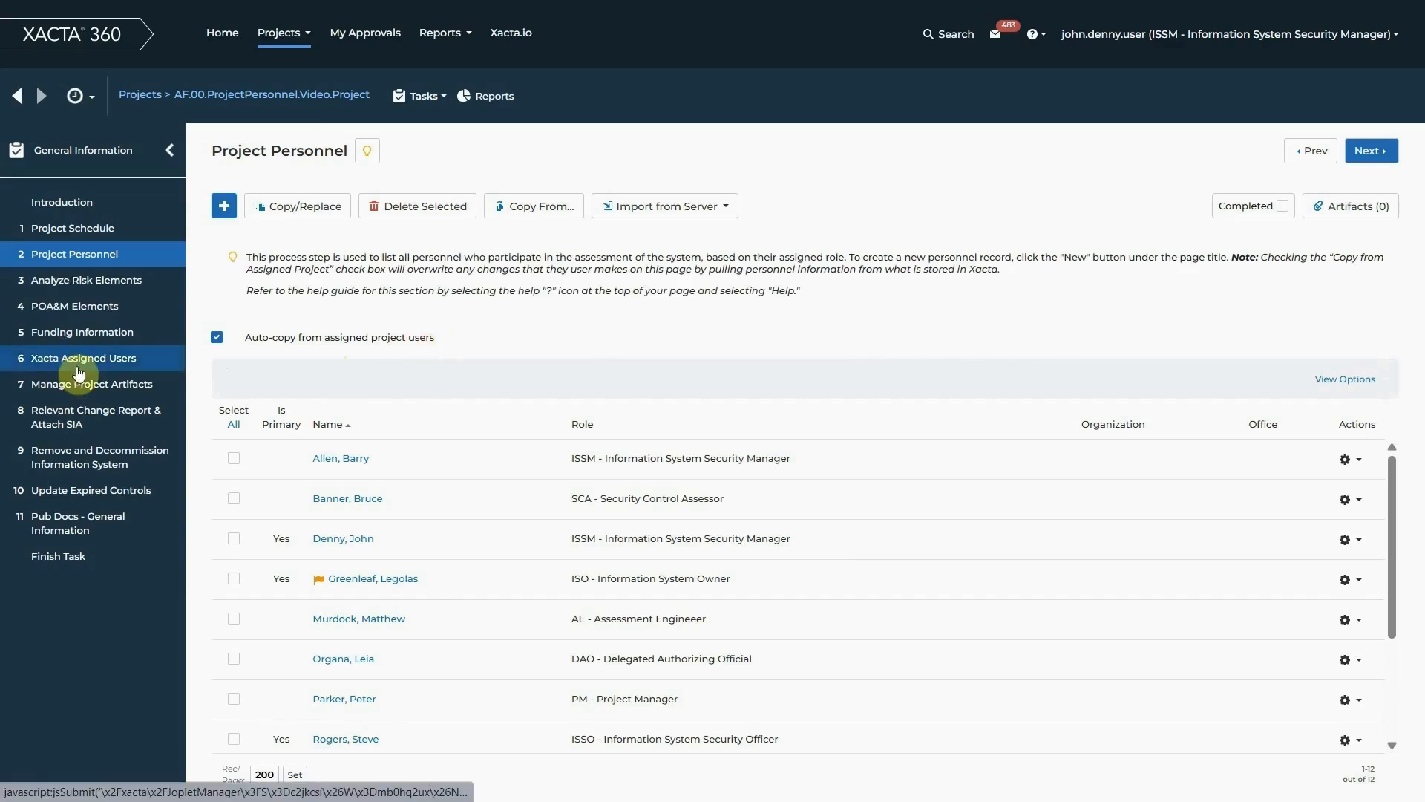
{"action": "left_click", "coordinate": [130, 366]}
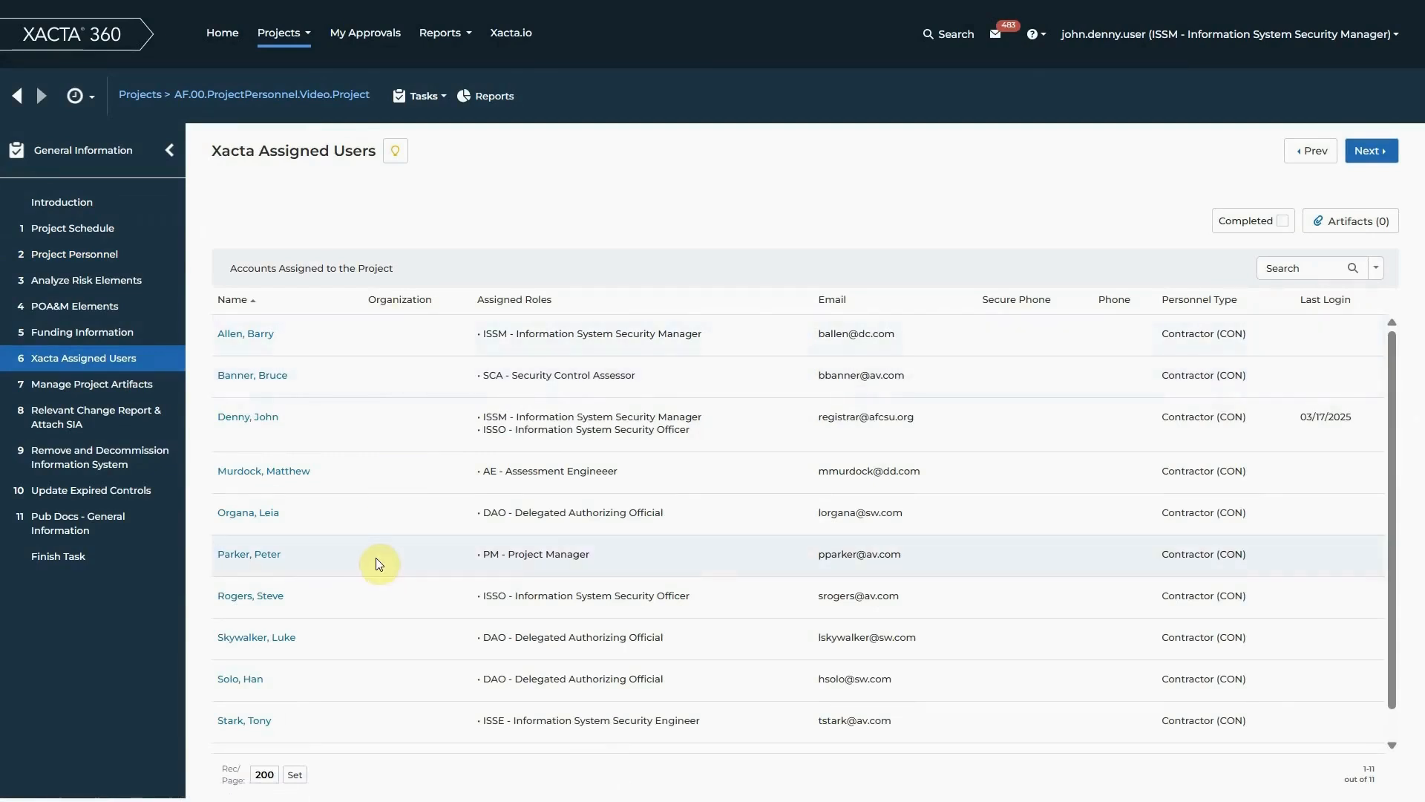
{"action": "scroll", "coordinate": [377, 559], "scroll_direction": "down", "scroll_amount": 1}
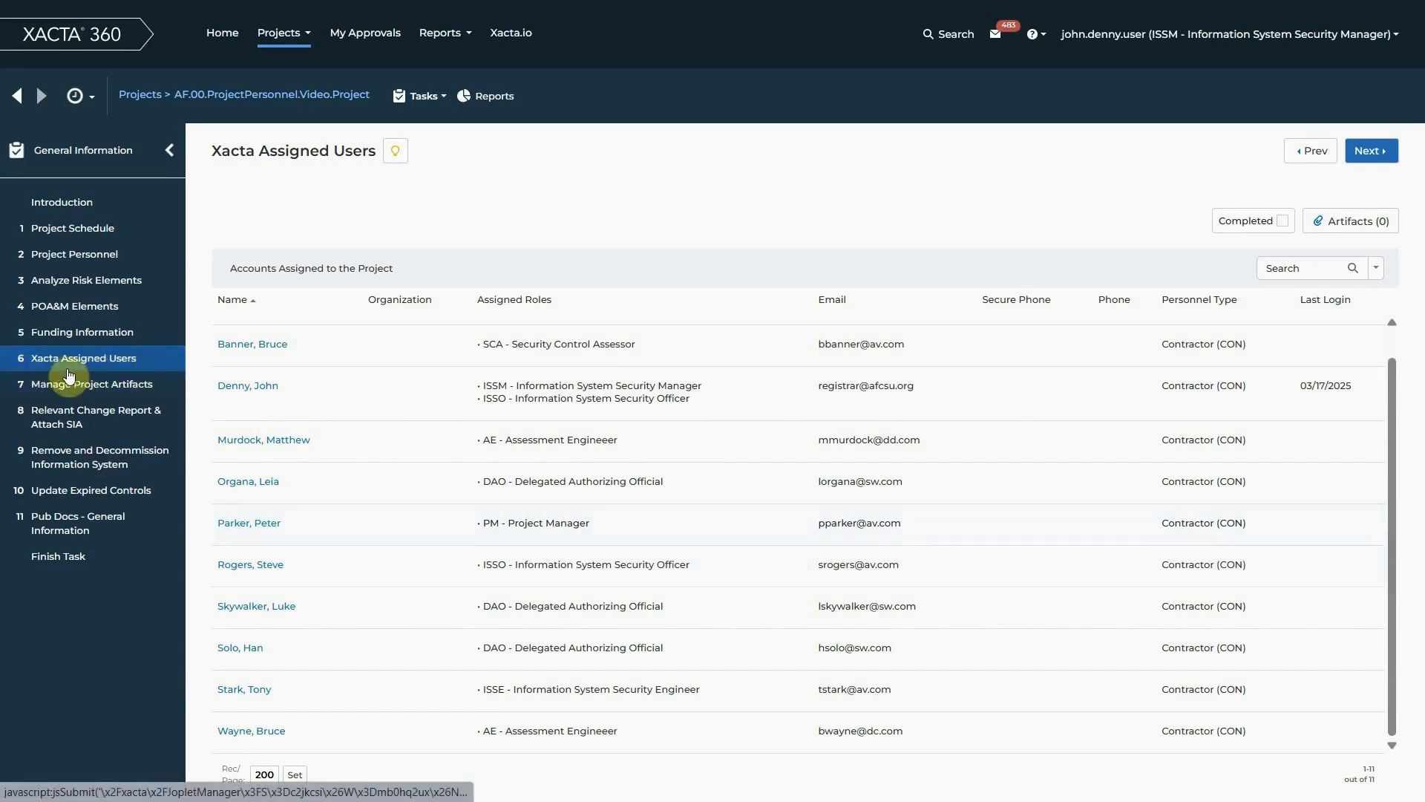
Complete the General Information task from its Finish Task step with the note "Complete", despite the unfinished process steps
{"action": "left_click", "coordinate": [114, 253]}
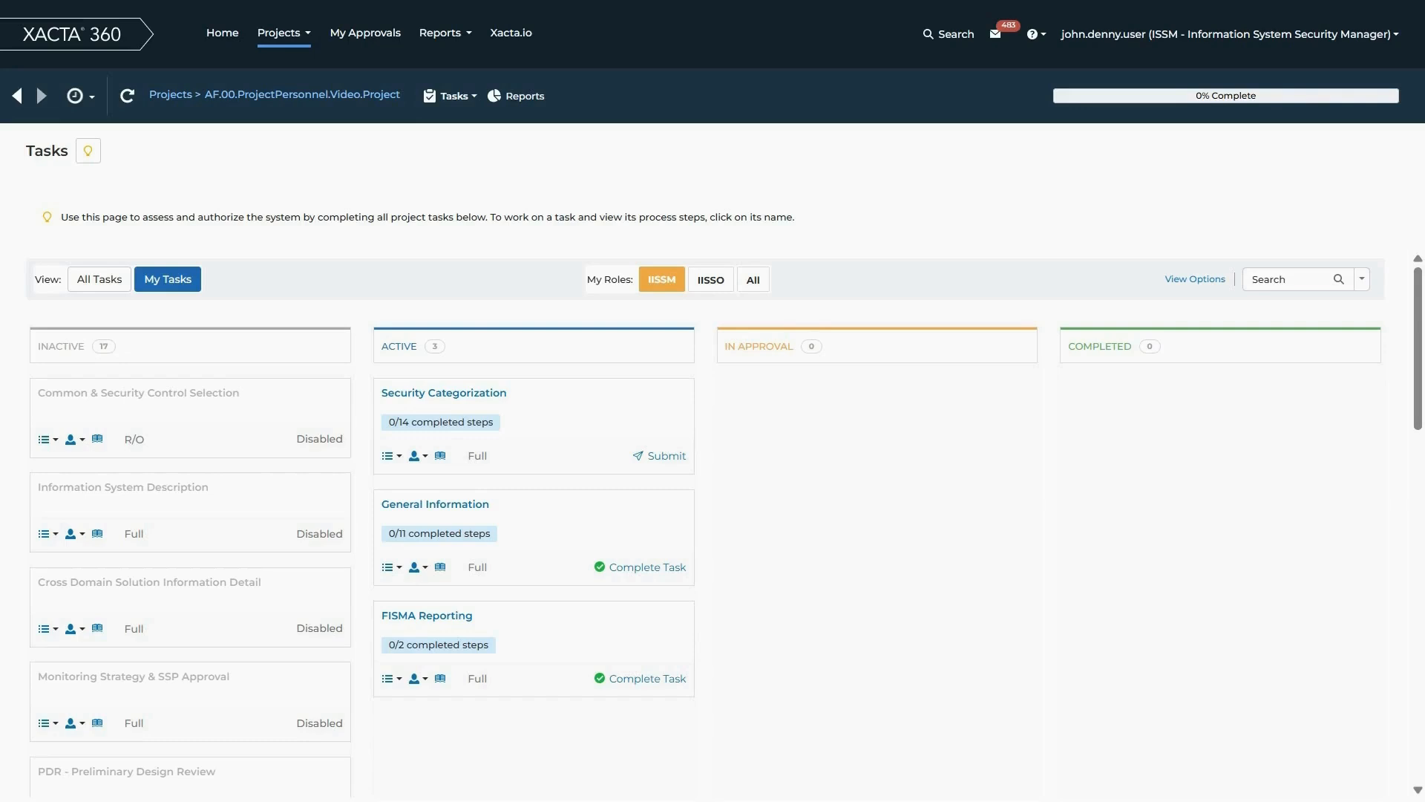
{"action": "left_click", "coordinate": [470, 511]}
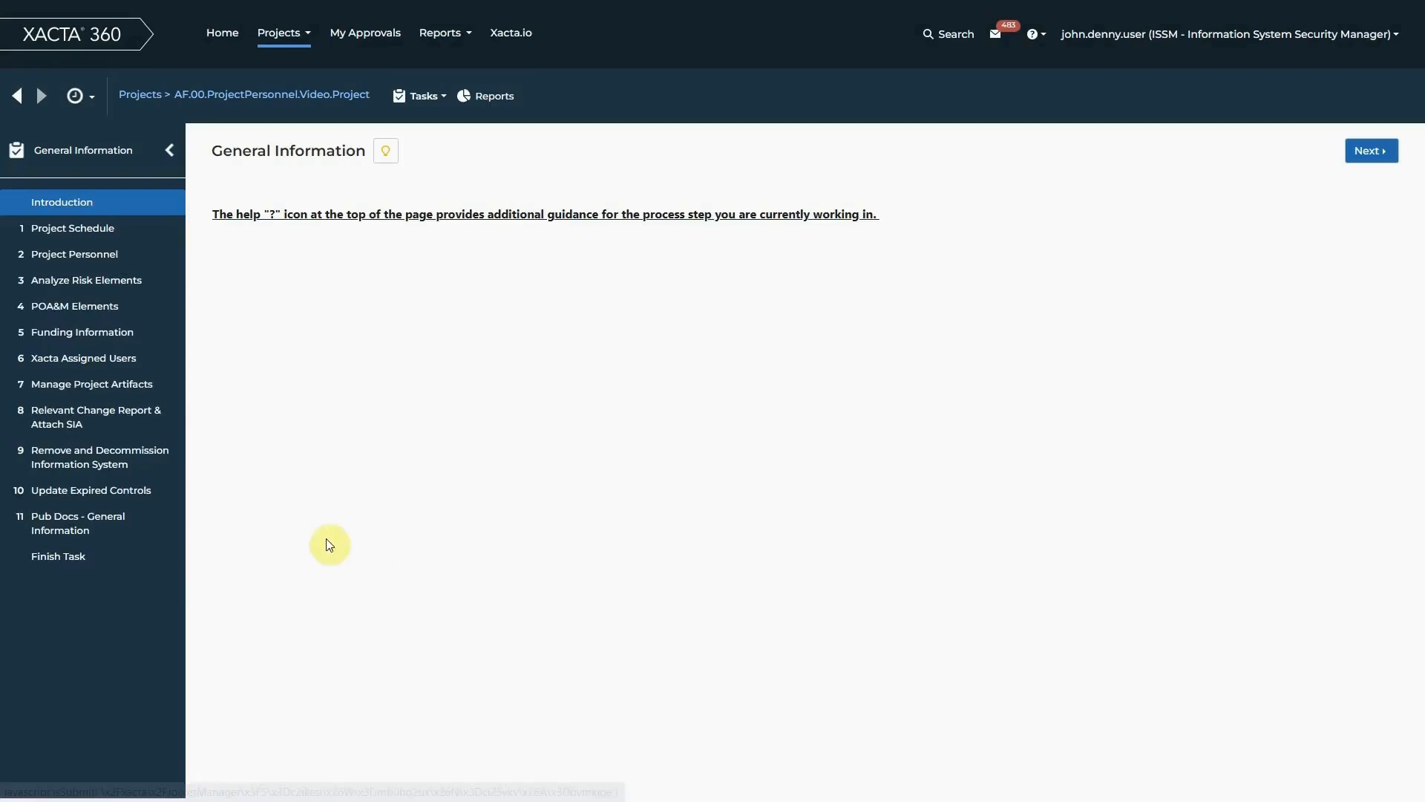
{"action": "left_click", "coordinate": [80, 557]}
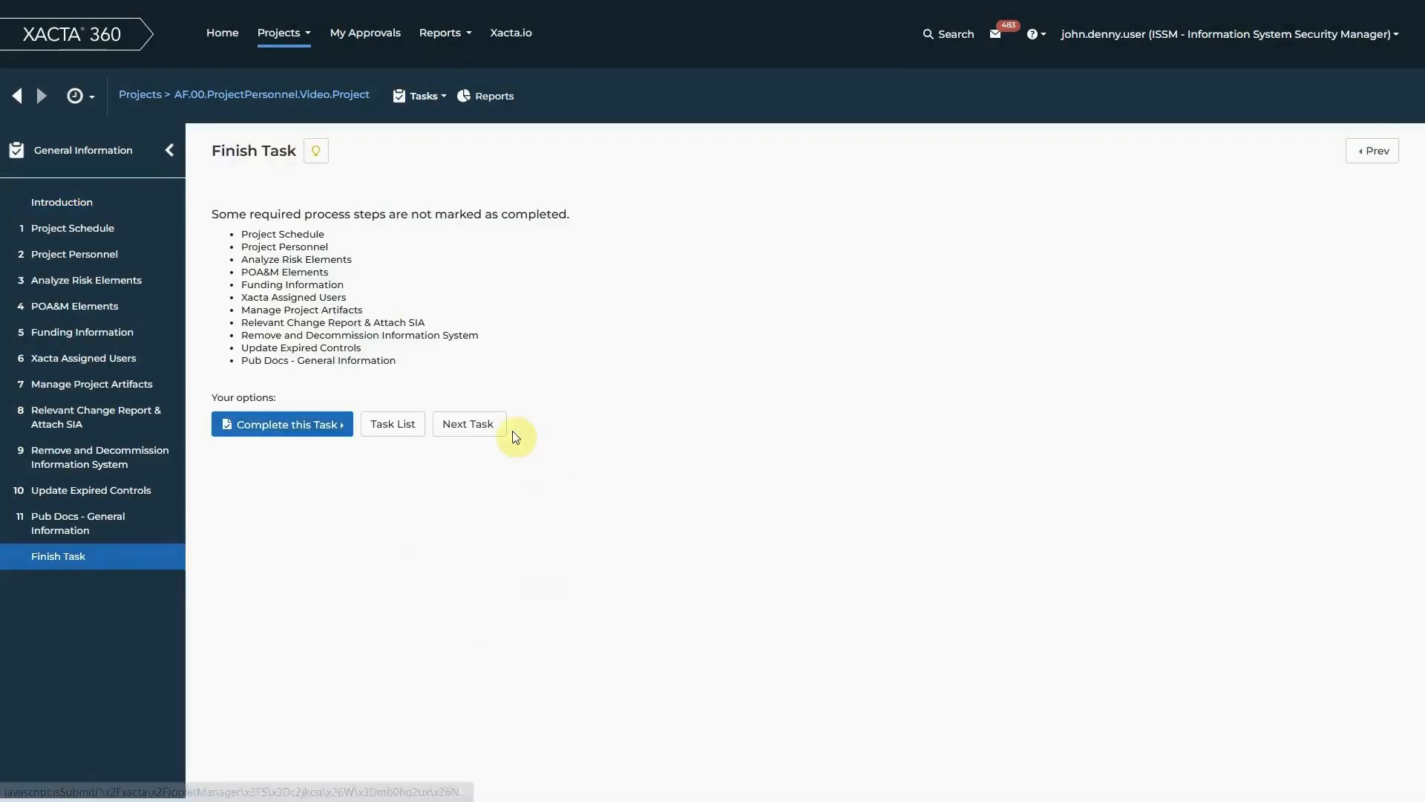
{"action": "left_click", "coordinate": [318, 431]}
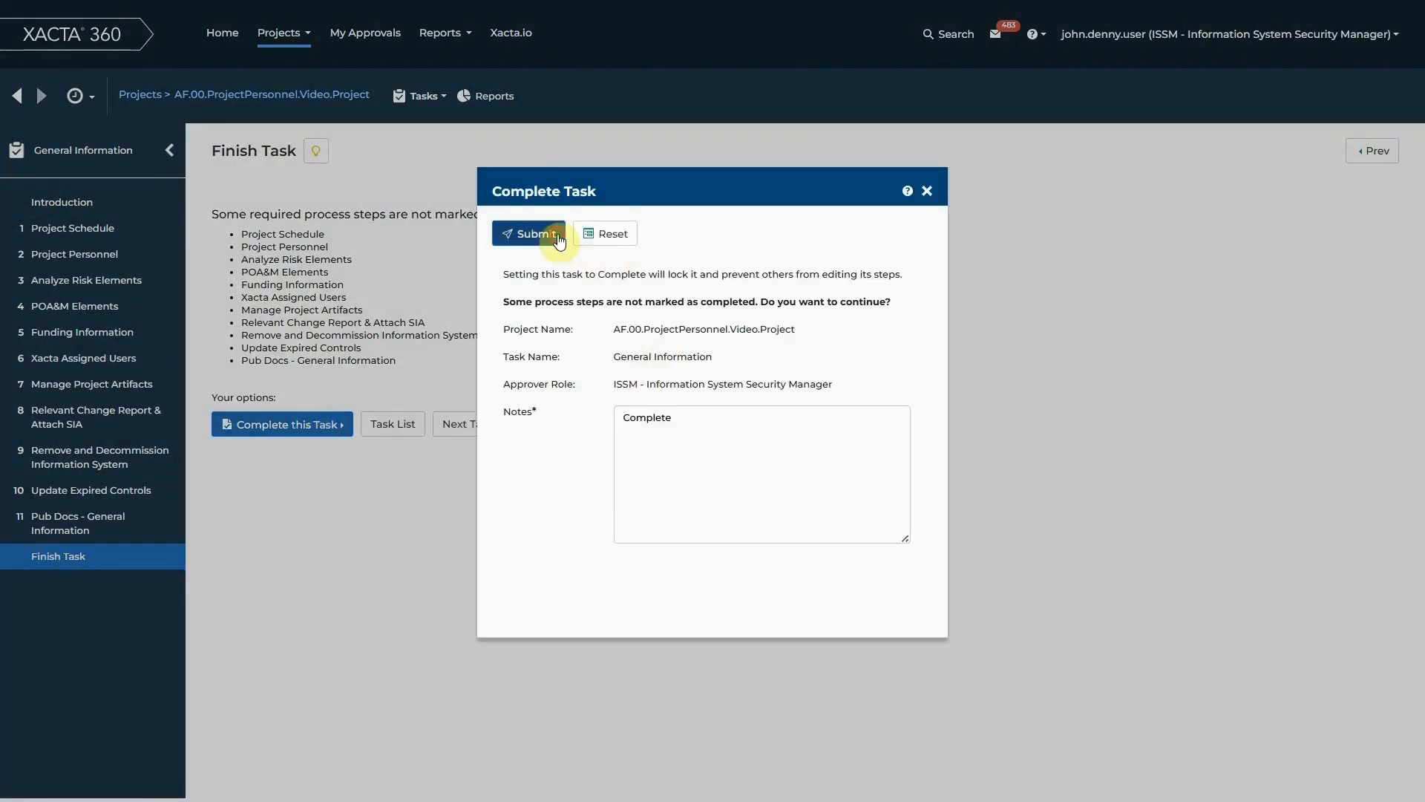
{"action": "left_click", "coordinate": [528, 233]}
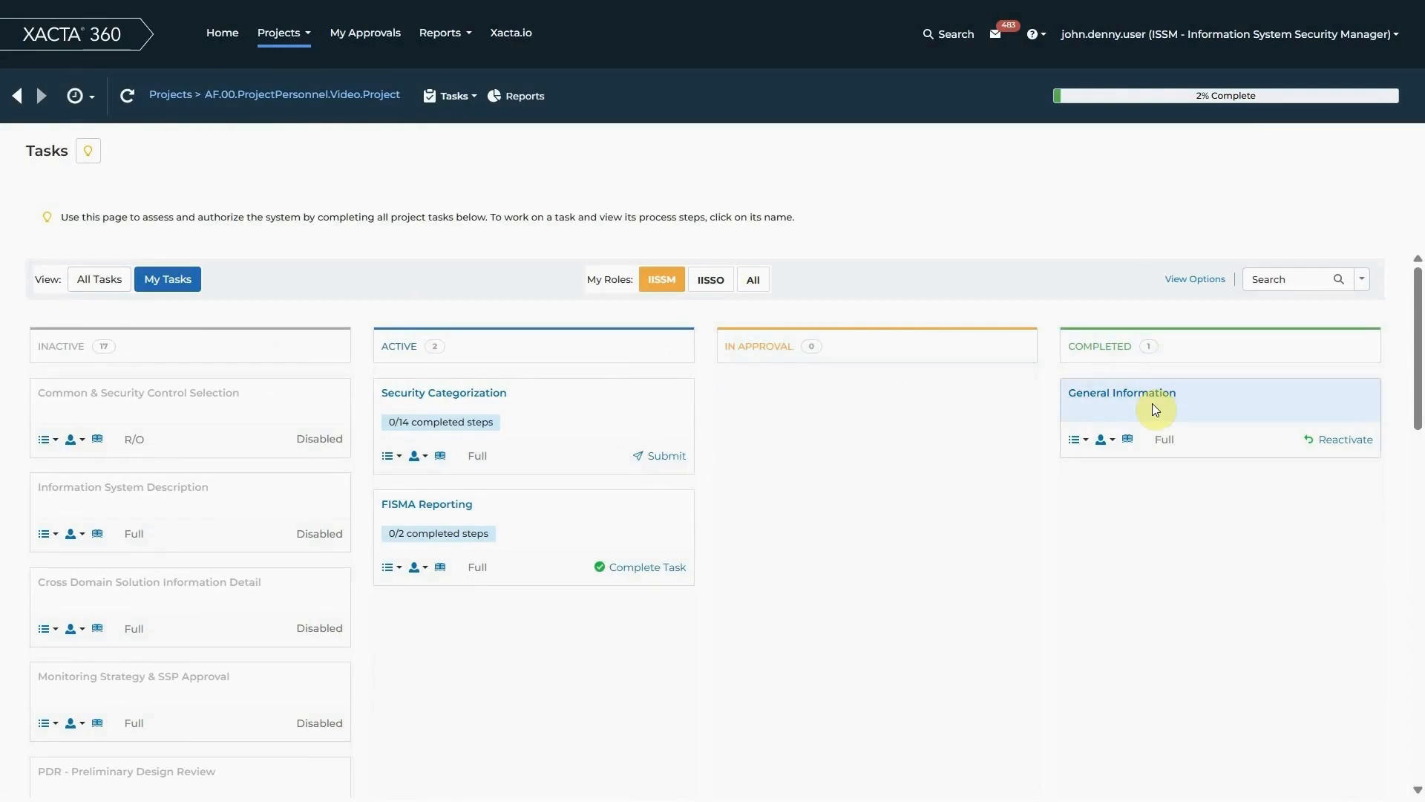
Check whether Project Personnel can be edited in the completed General Information task, and return to the project's task list
{"action": "left_click", "coordinate": [1144, 398]}
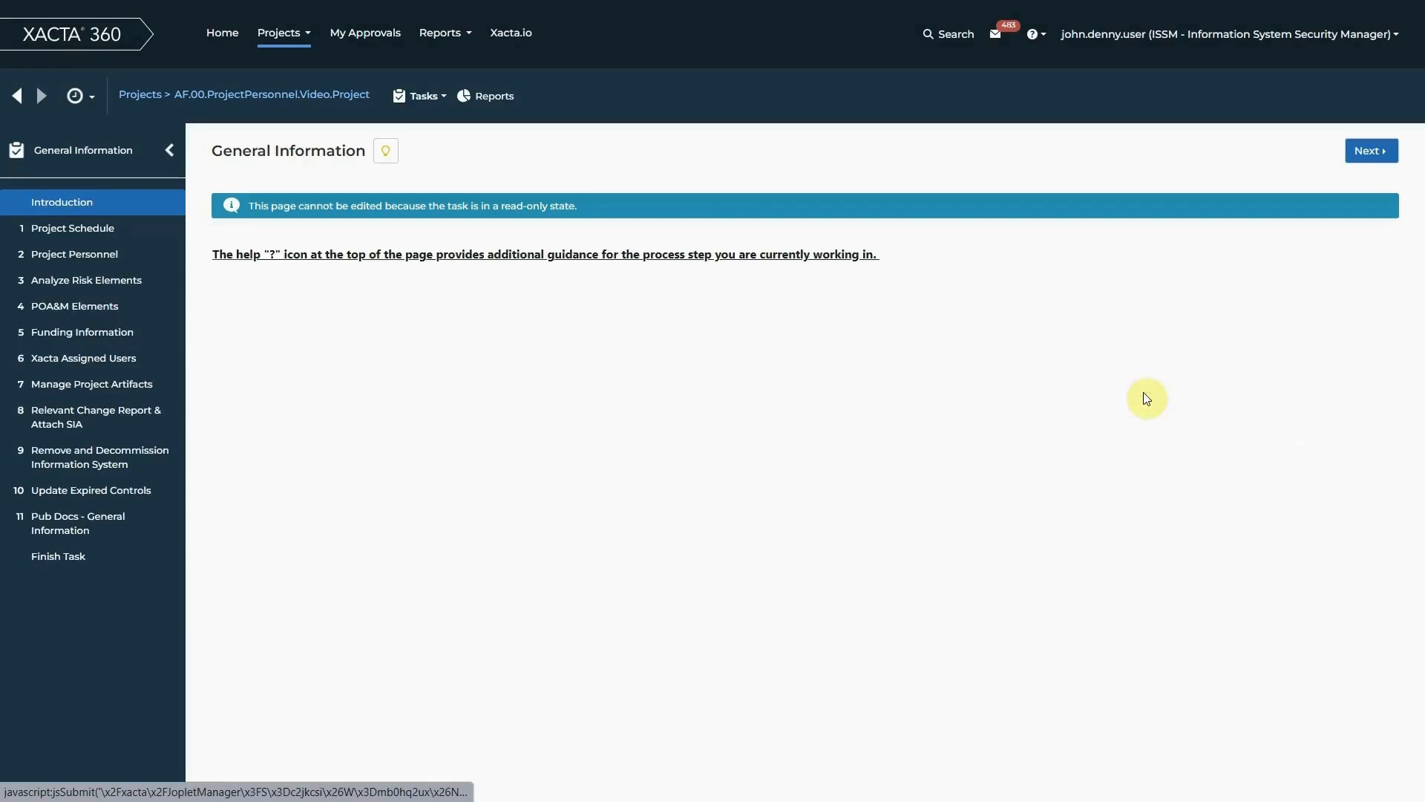
{"action": "left_click", "coordinate": [85, 255]}
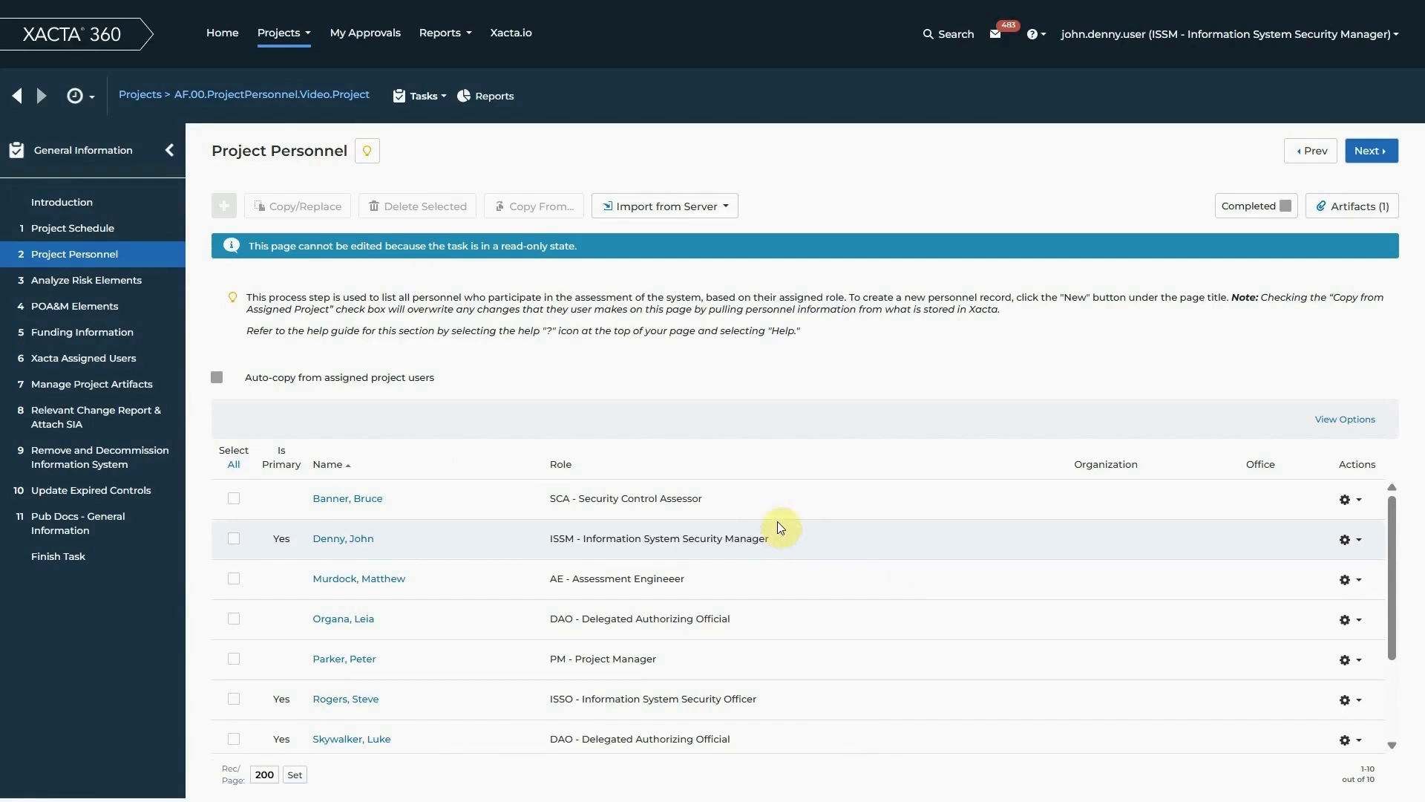
{"action": "left_click", "coordinate": [304, 95]}
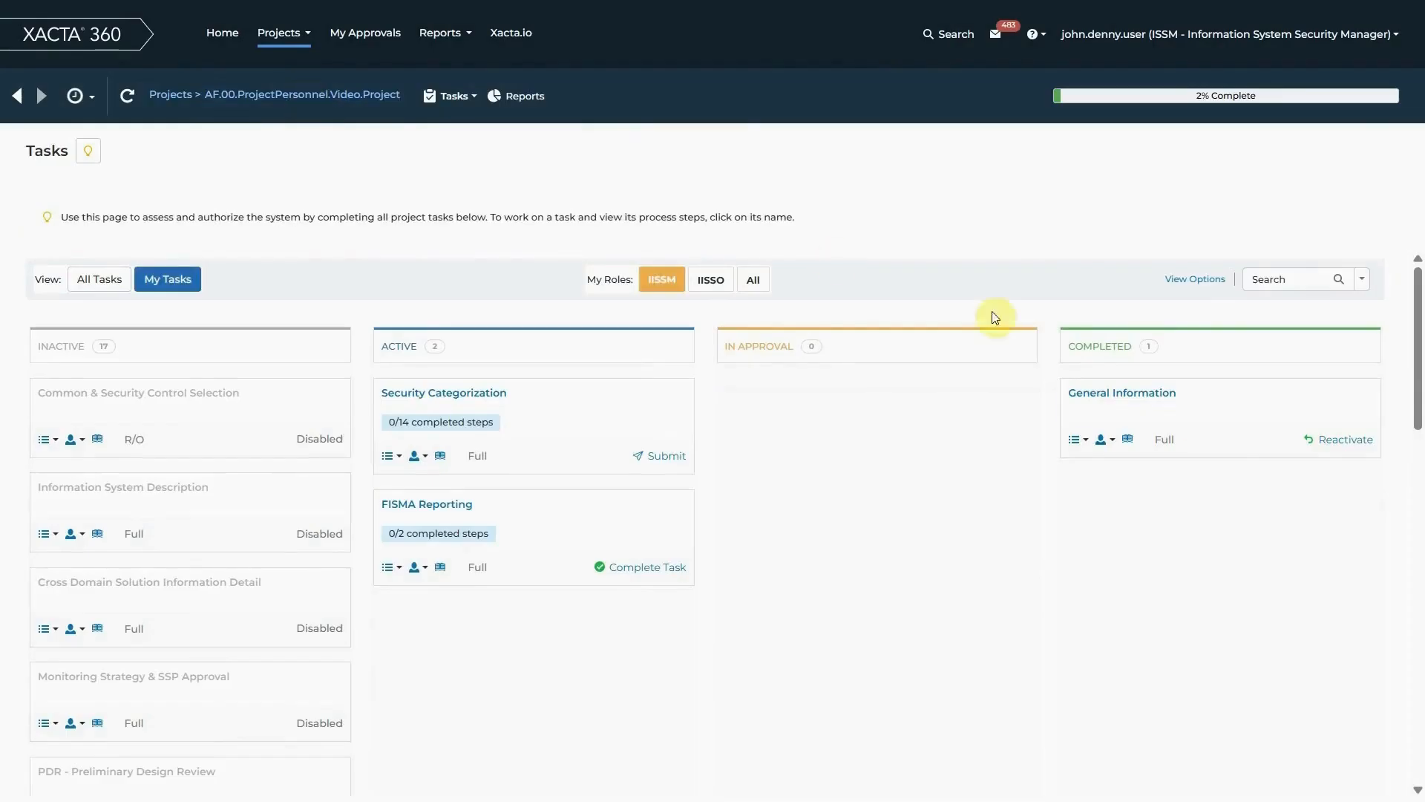
Reactivate the General Information task with the note "Reactivated" and reopen its Project Personnel step
{"action": "left_click", "coordinate": [1353, 447]}
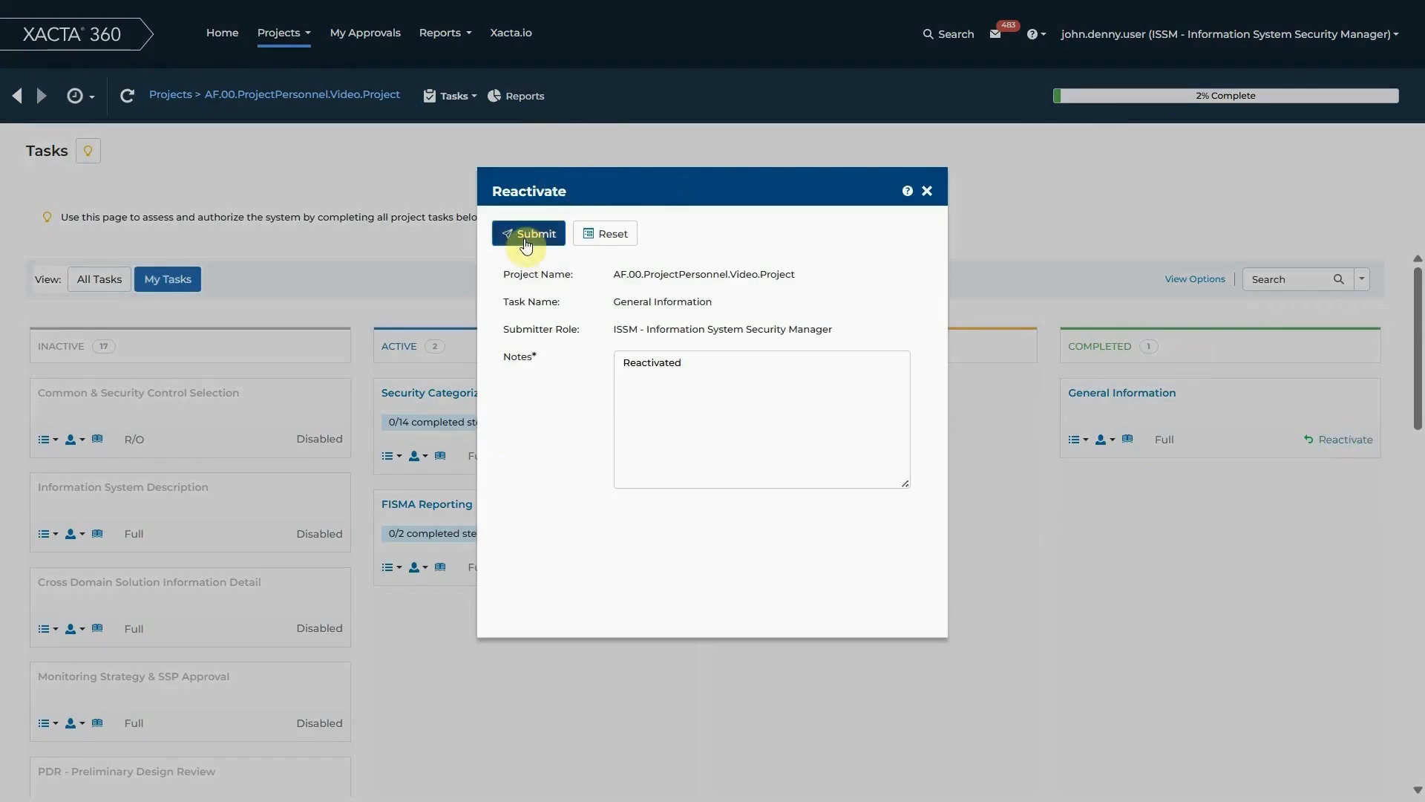
{"action": "left_click", "coordinate": [526, 242]}
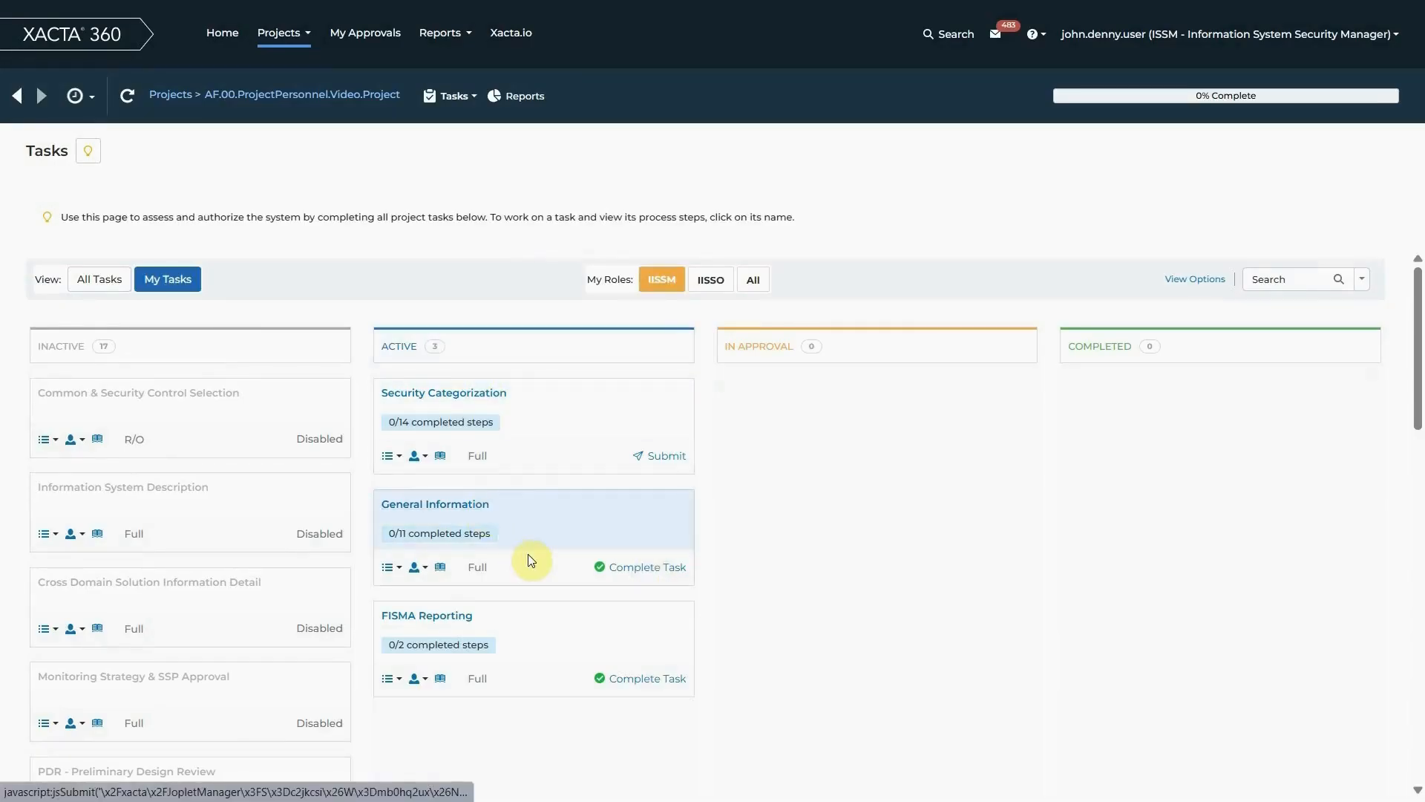
{"action": "left_click", "coordinate": [447, 515]}
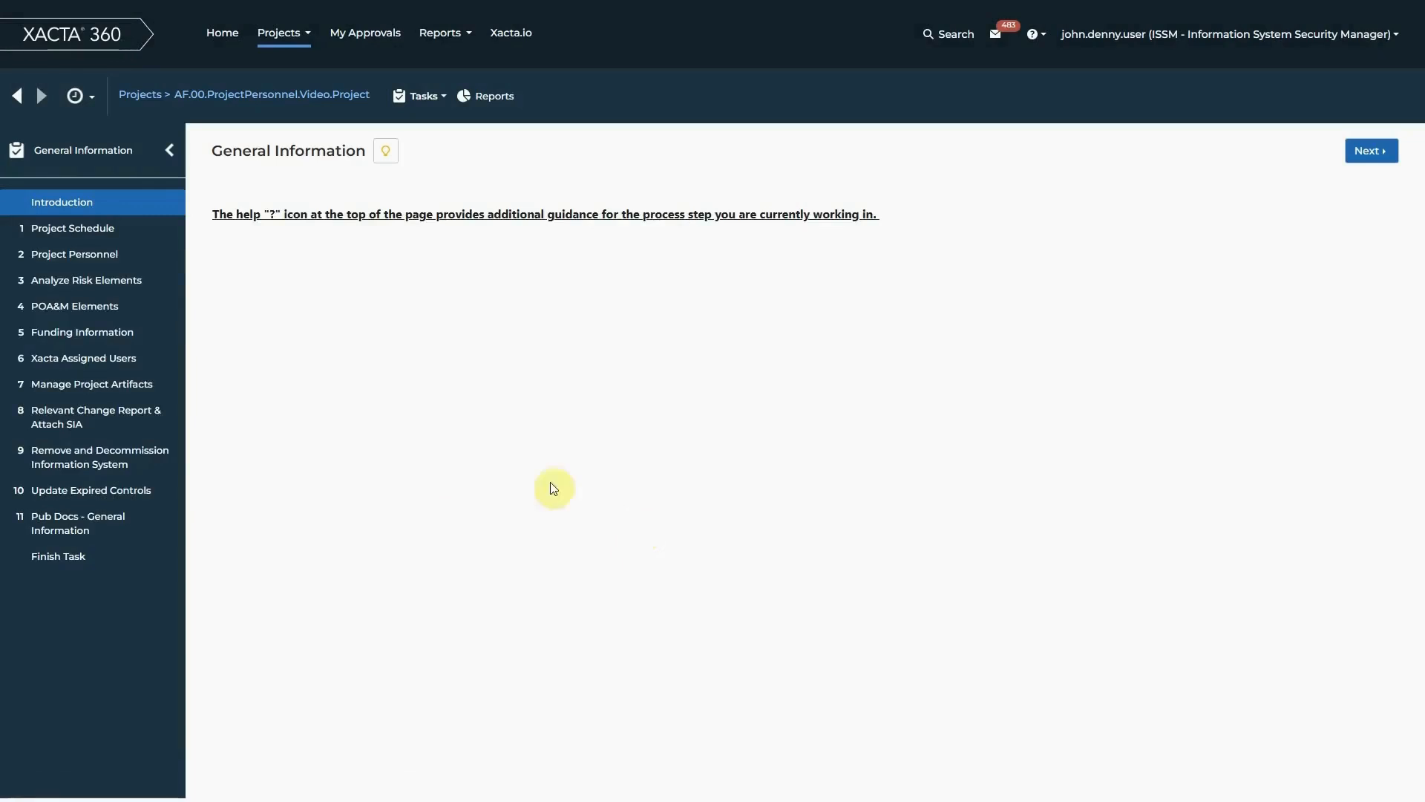
{"action": "left_click", "coordinate": [124, 260]}
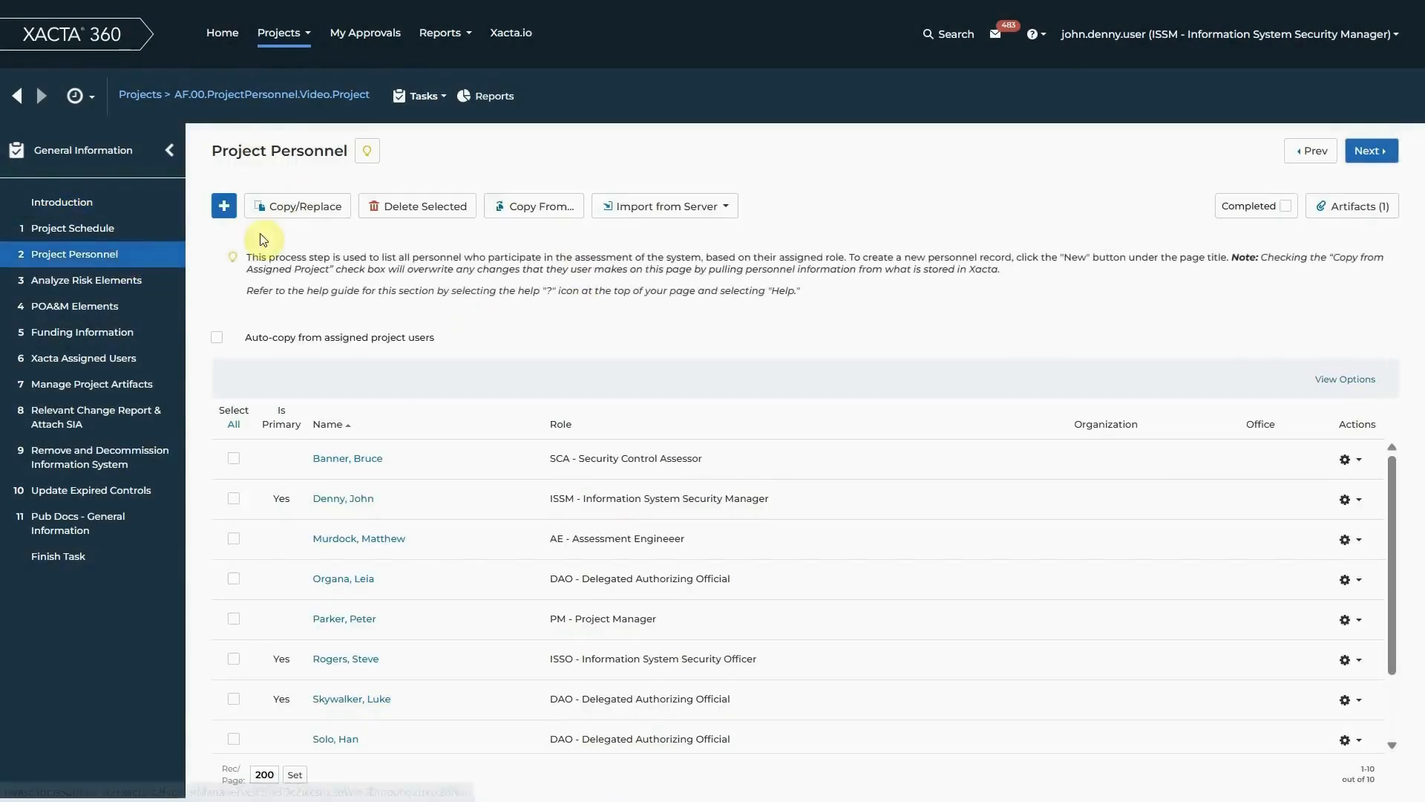